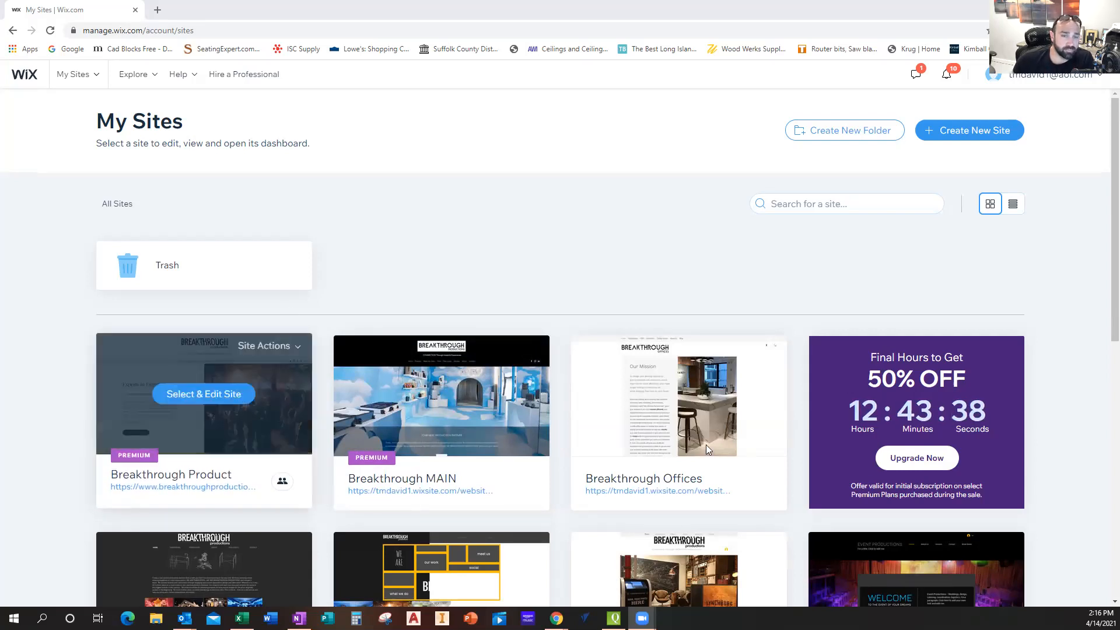
# Step: Look through the list of sites and open the dashboard of the premium Breakthrough Product site
pyautogui.scroll(-8, 683, 391)
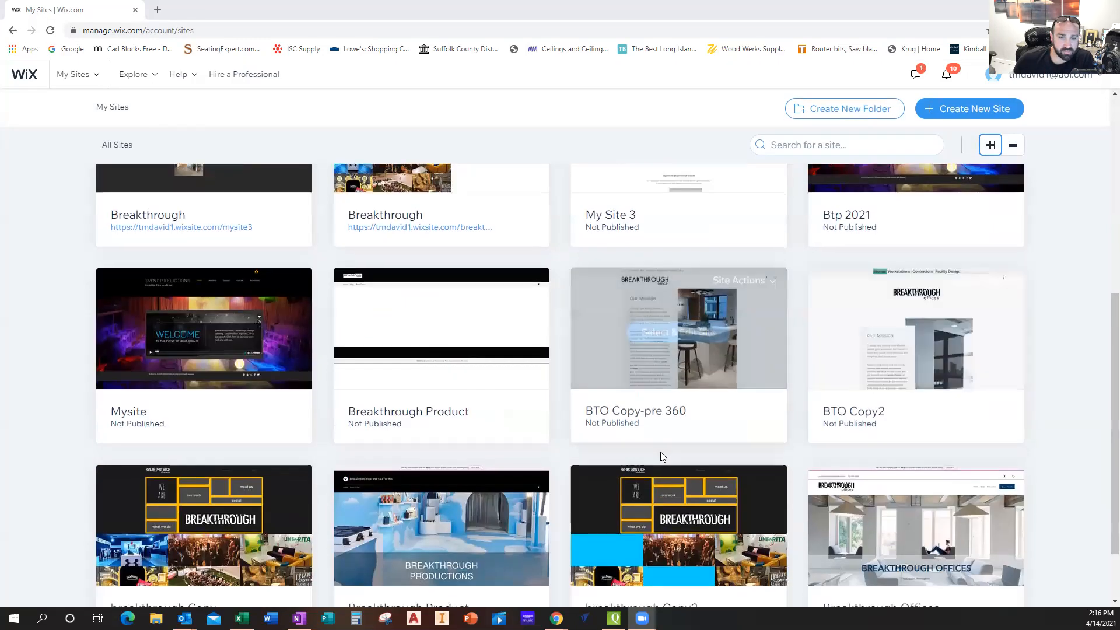
pyautogui.scroll(8, 661, 466)
pyautogui.moveTo(187, 371)
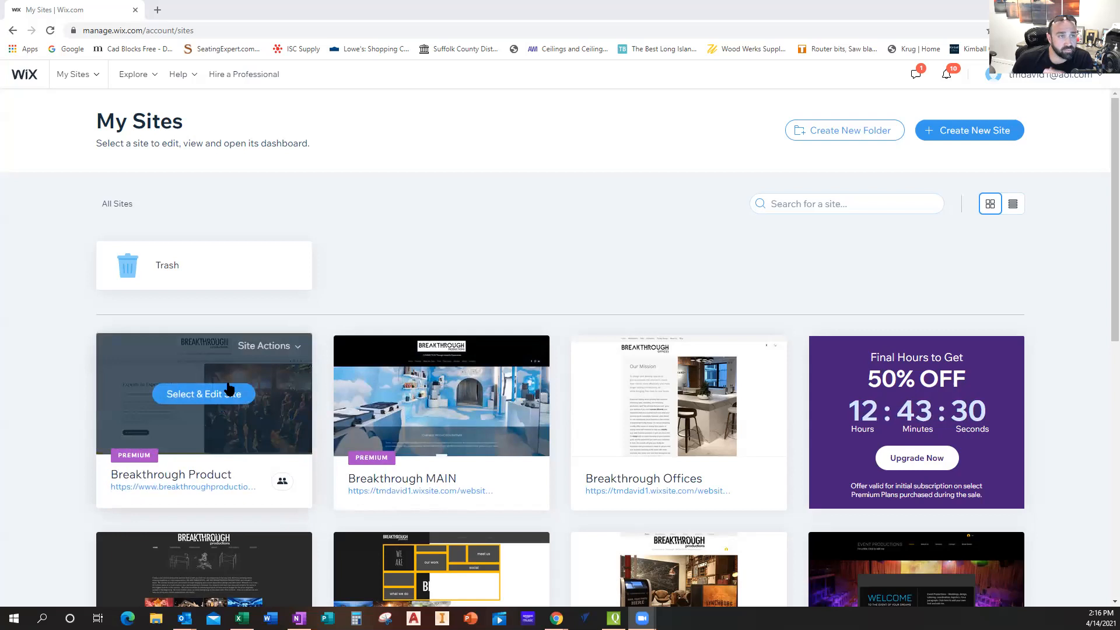
pyautogui.click(220, 400)
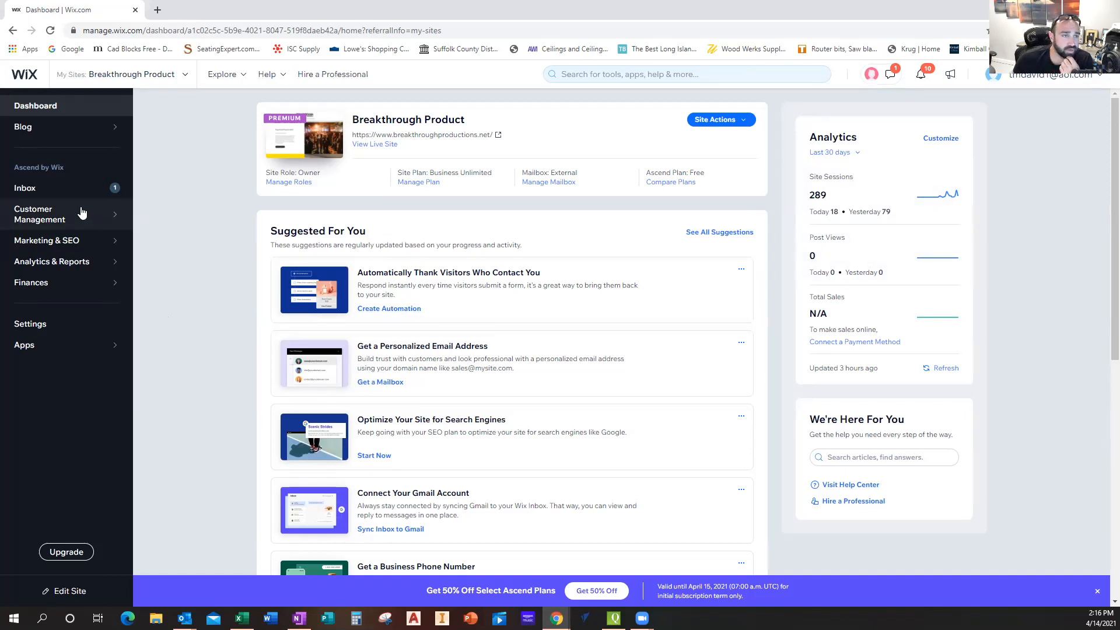
# Step: View the site's Inbox and return to the Breakthrough Product dashboard
pyautogui.click(59, 195)
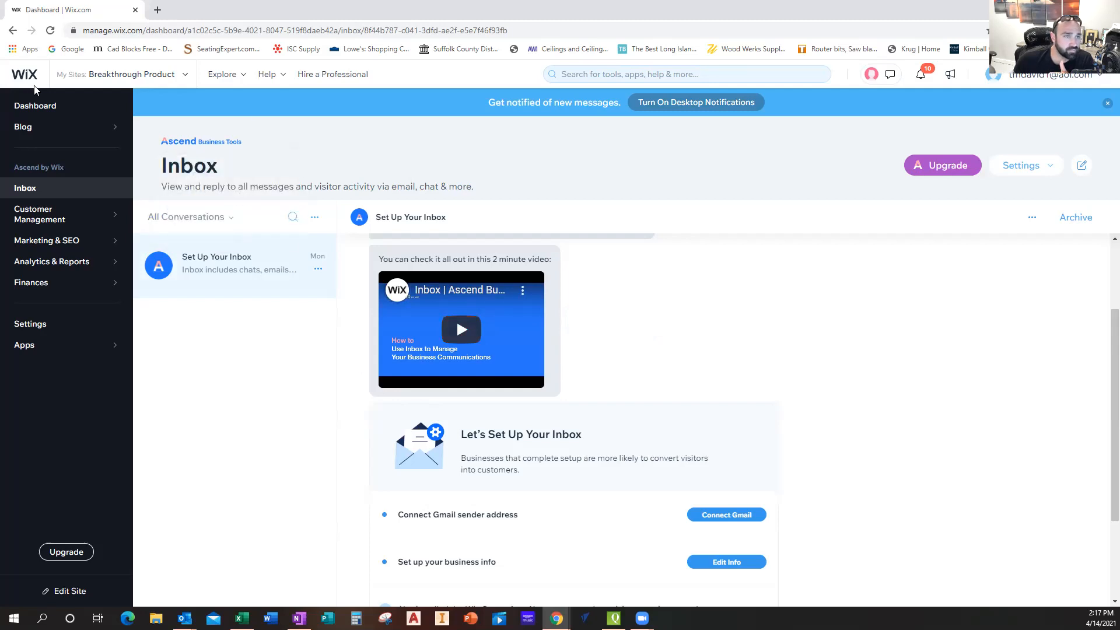
pyautogui.scroll(1, 408, 263)
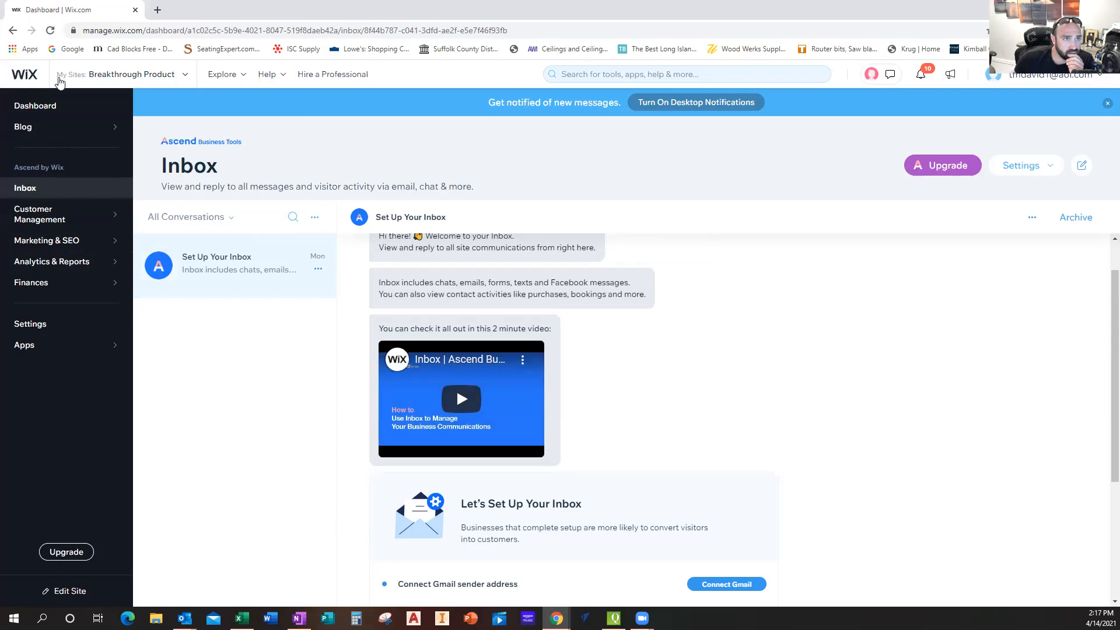
pyautogui.click(187, 75)
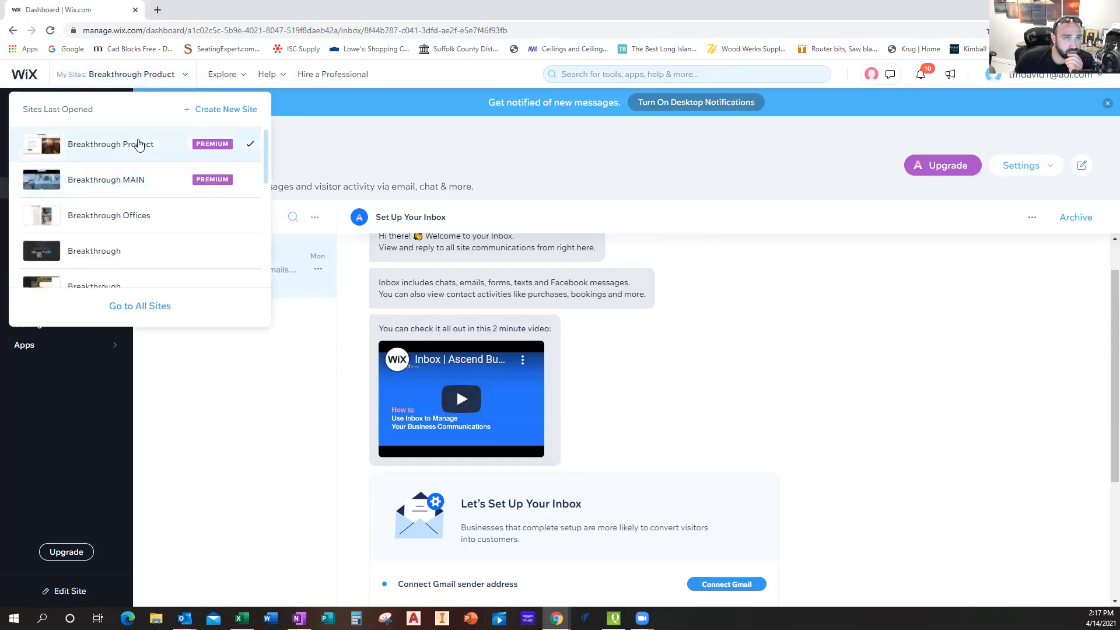
pyautogui.click(138, 144)
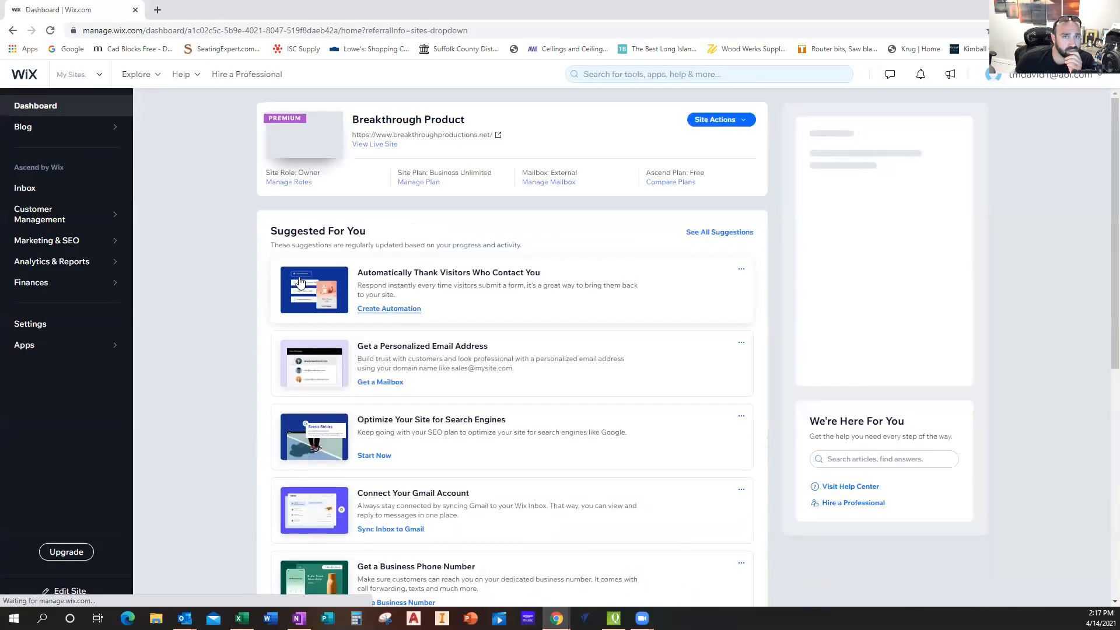
# Step: Open the Breakthrough Product site in the editor and dismiss the Add Reservations prompt
pyautogui.click(720, 119)
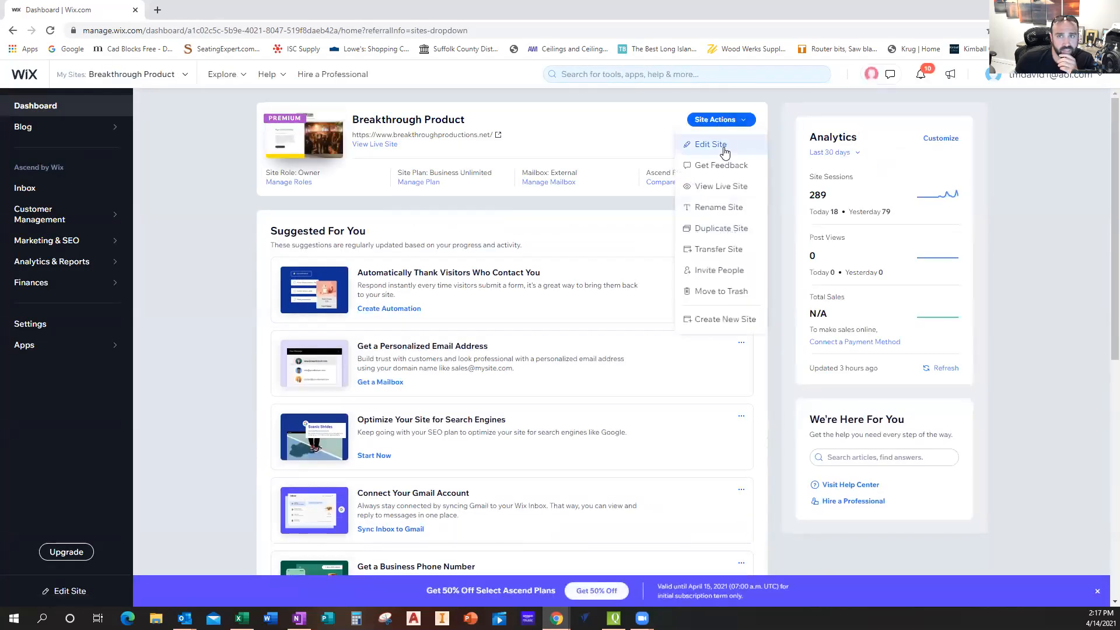
pyautogui.click(724, 146)
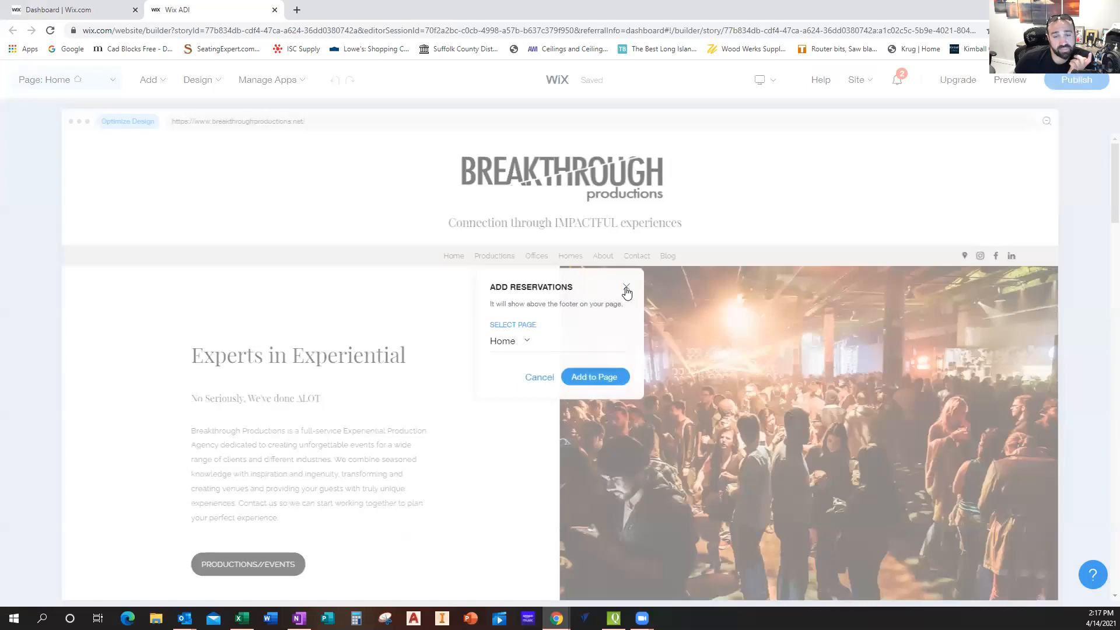
pyautogui.click(539, 377)
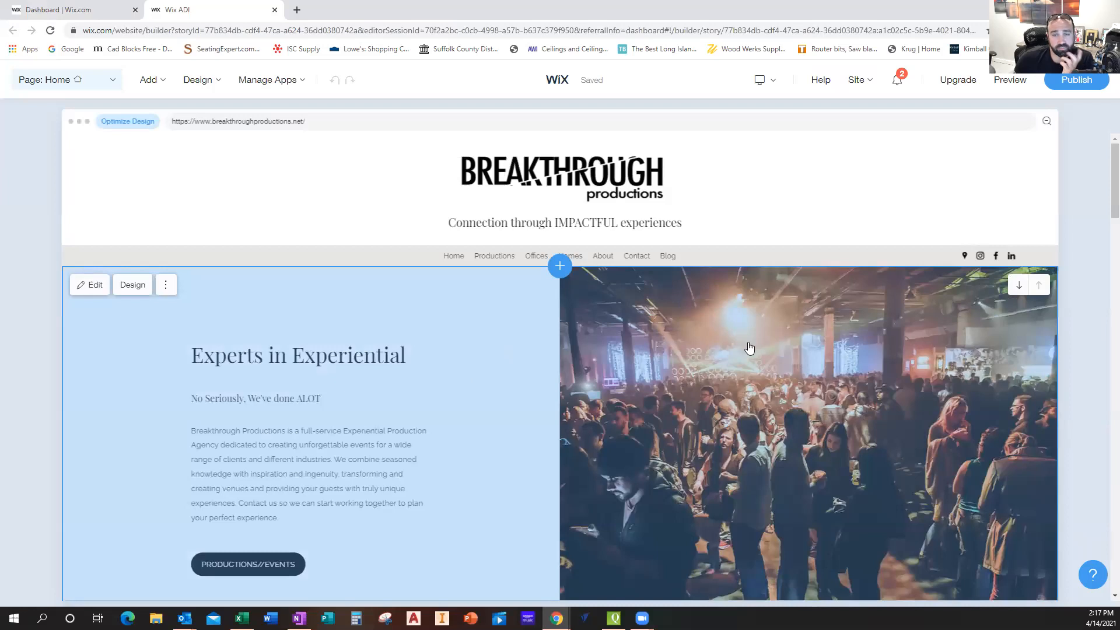
# Step: Open the Experts in Experiential section of the home page for editing and view its additional section options
pyautogui.scroll(-5, 750, 348)
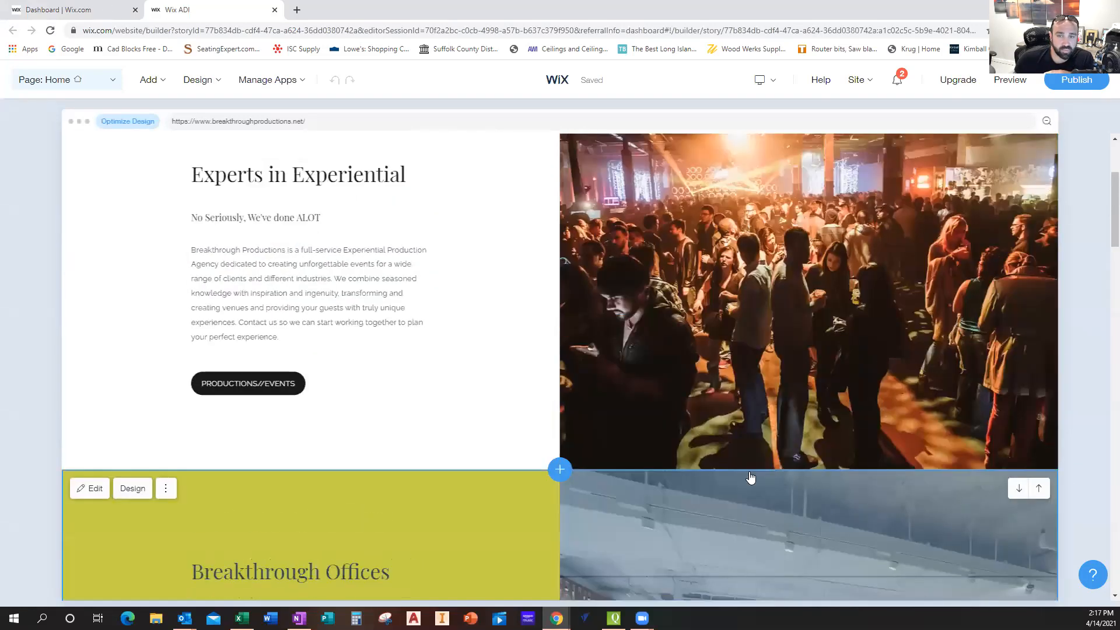
pyautogui.scroll(2, 671, 417)
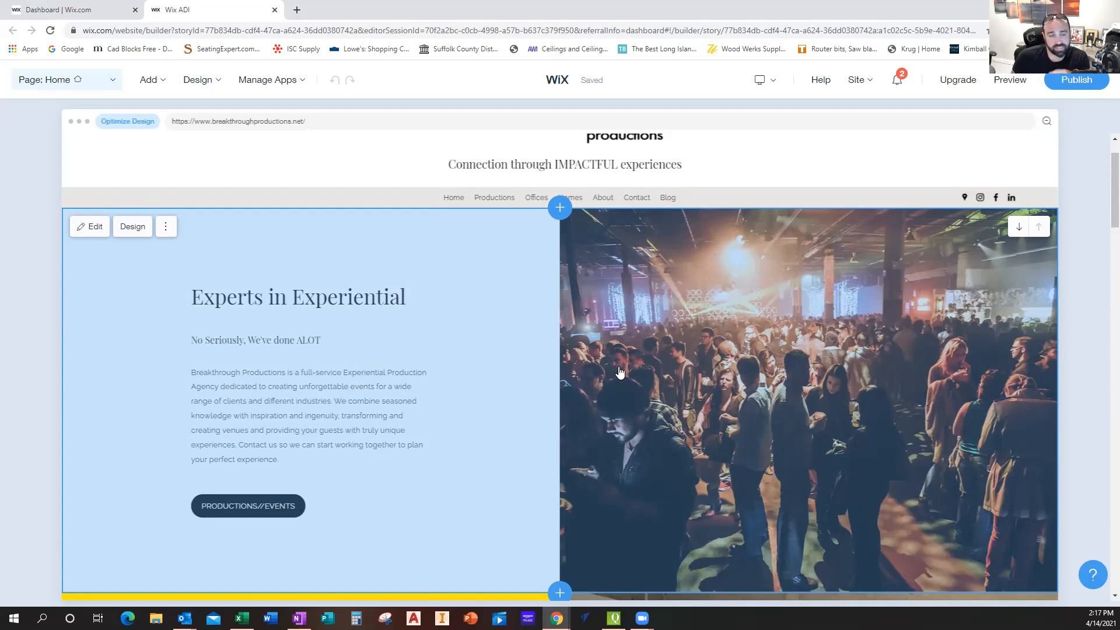
pyautogui.click(664, 326)
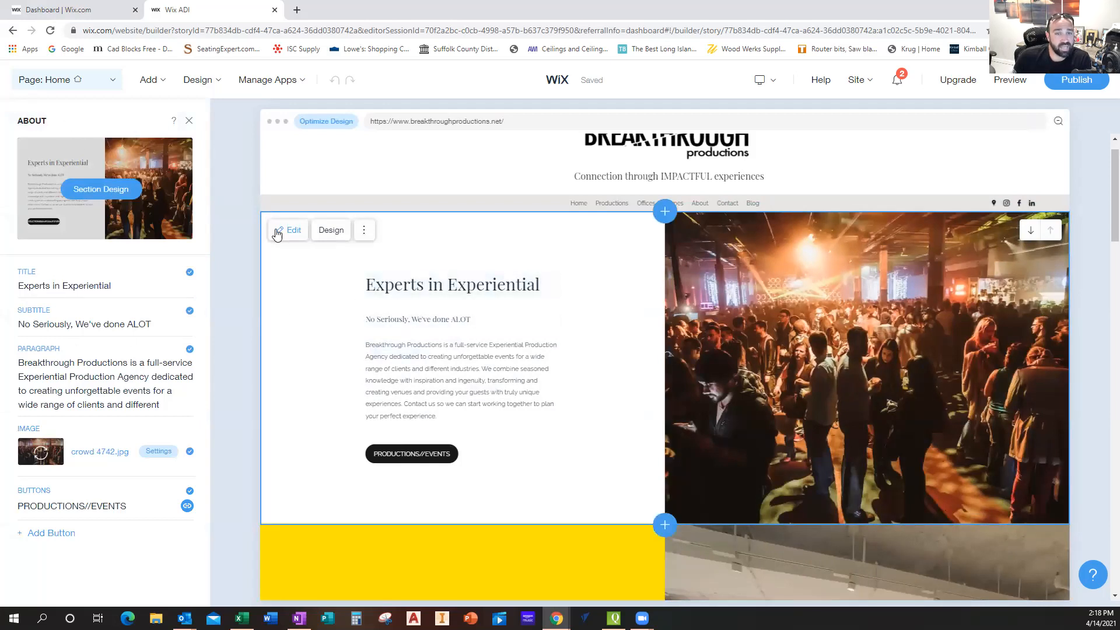
pyautogui.click(364, 230)
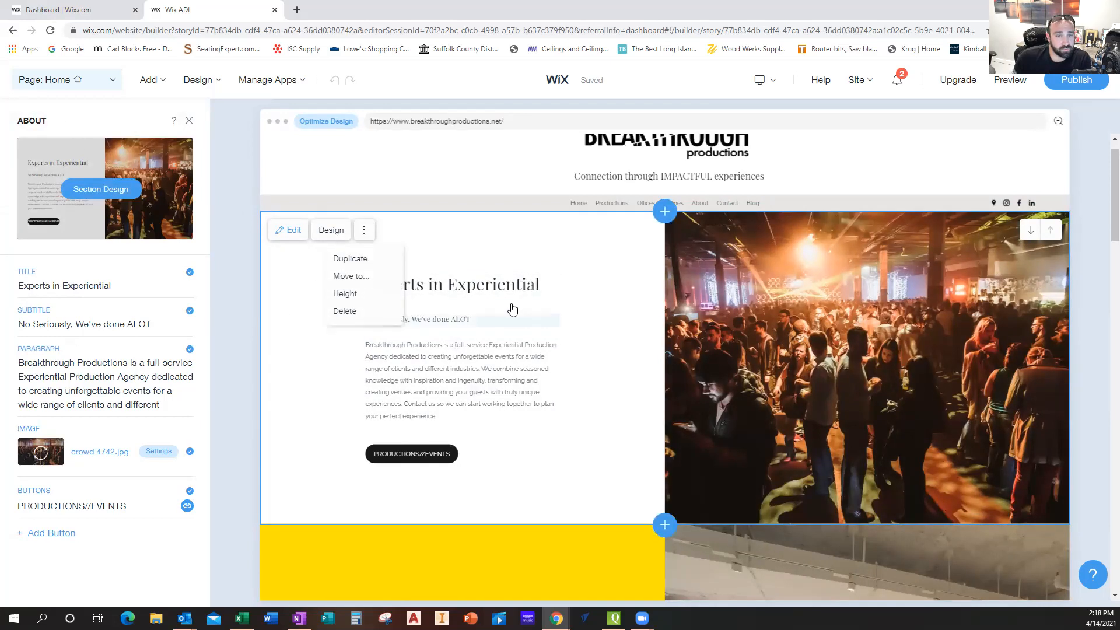
# Step: Append TADA to the section's title and remove it again, and hide and restore the section's subtitle
pyautogui.click(128, 287)
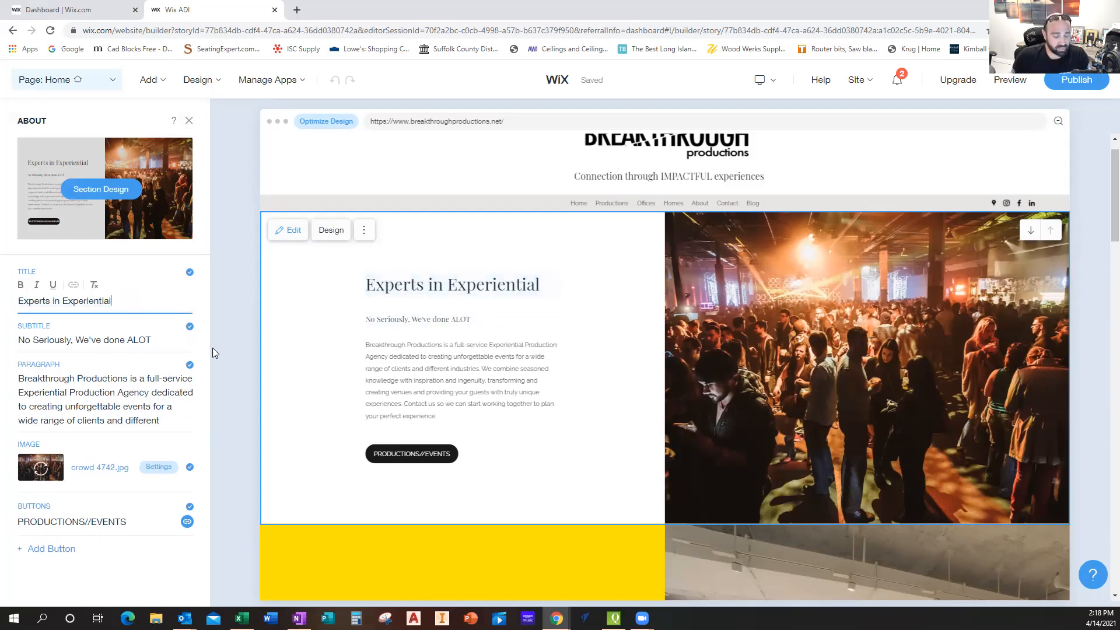
pyautogui.write('TADA')
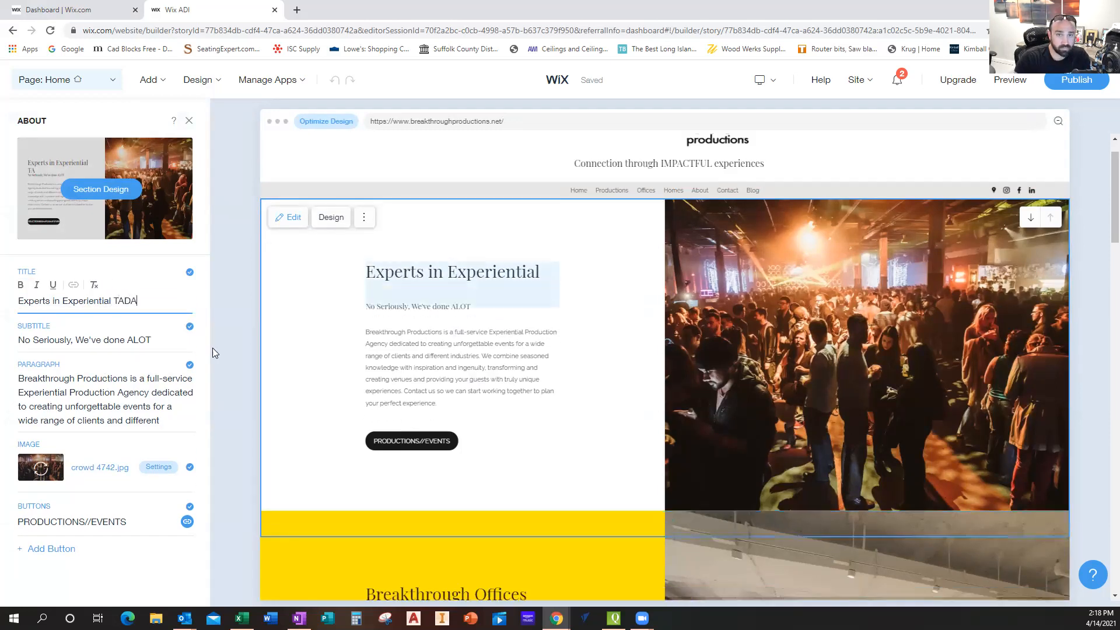
pyautogui.press('BackSpace')
pyautogui.press('BackSpace')
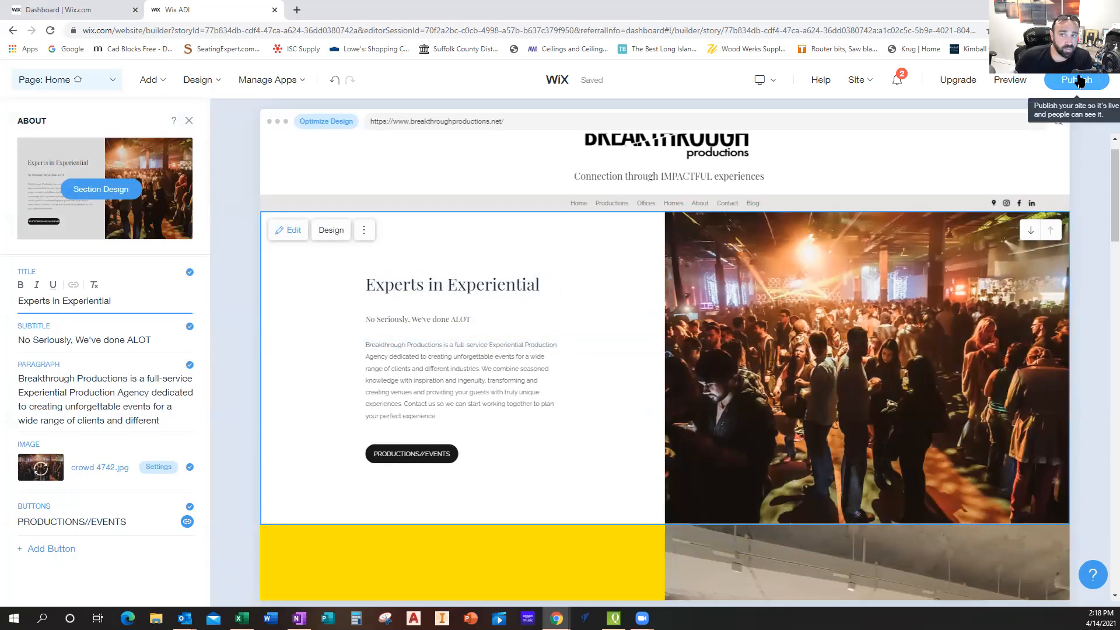
pyautogui.click(232, 323)
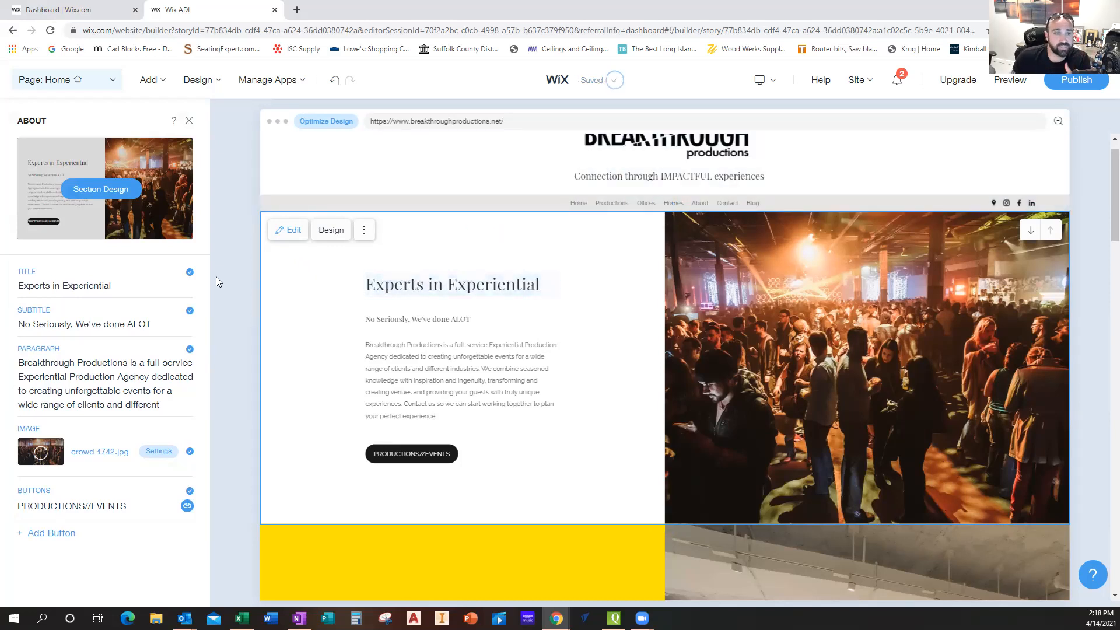
pyautogui.click(189, 312)
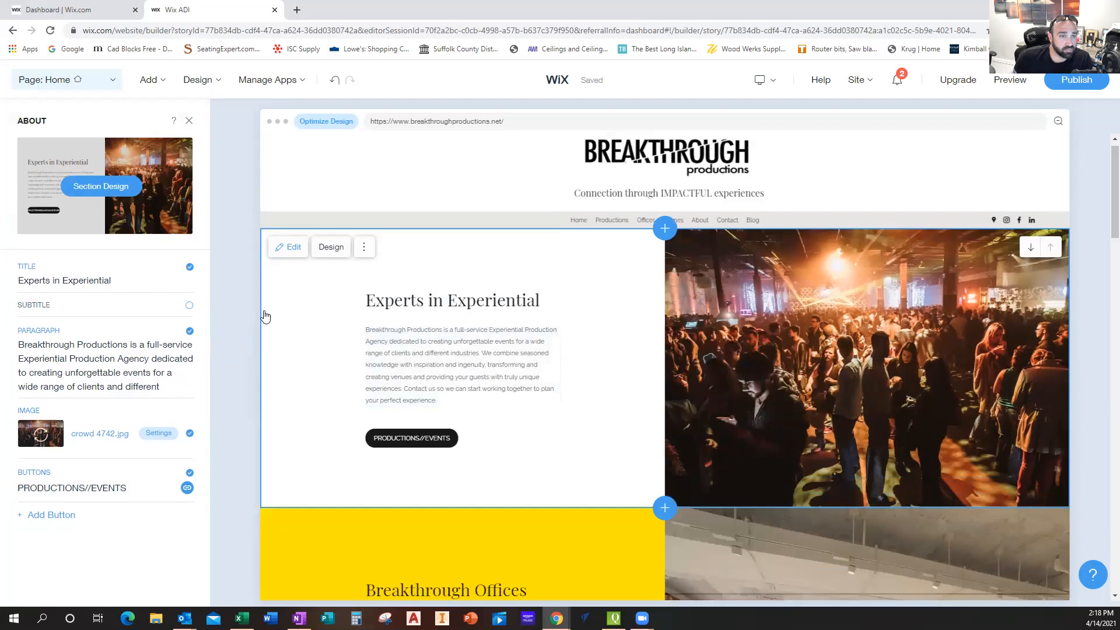
pyautogui.click(190, 309)
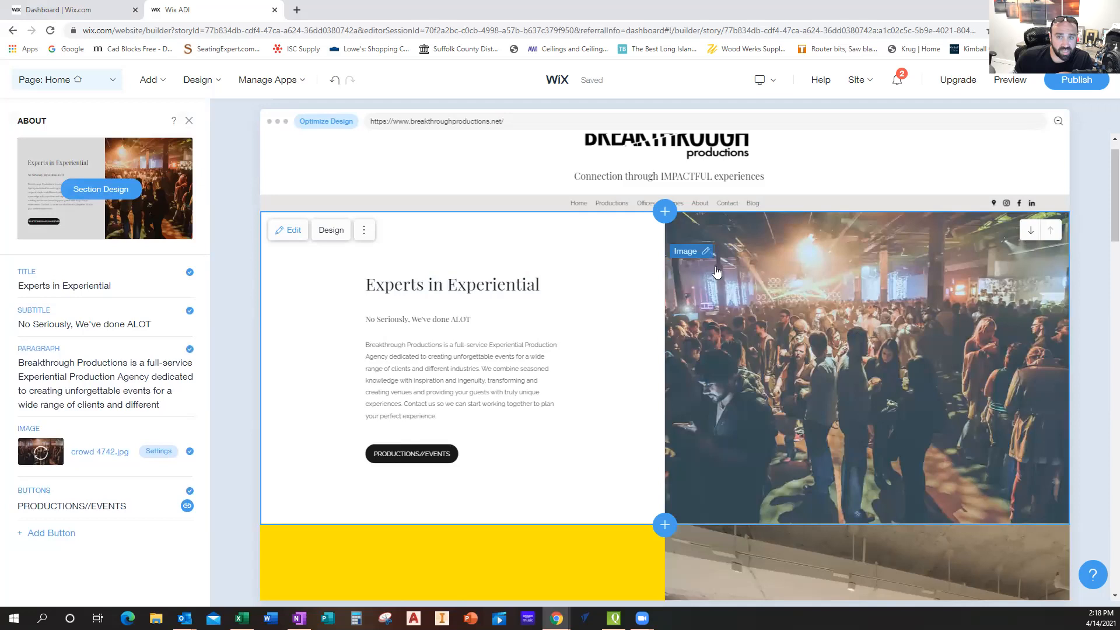
# Step: Start replacing the crowd image of the Experts in Experiential section and show the Site Files as the source
pyautogui.click(690, 253)
pyautogui.click(698, 298)
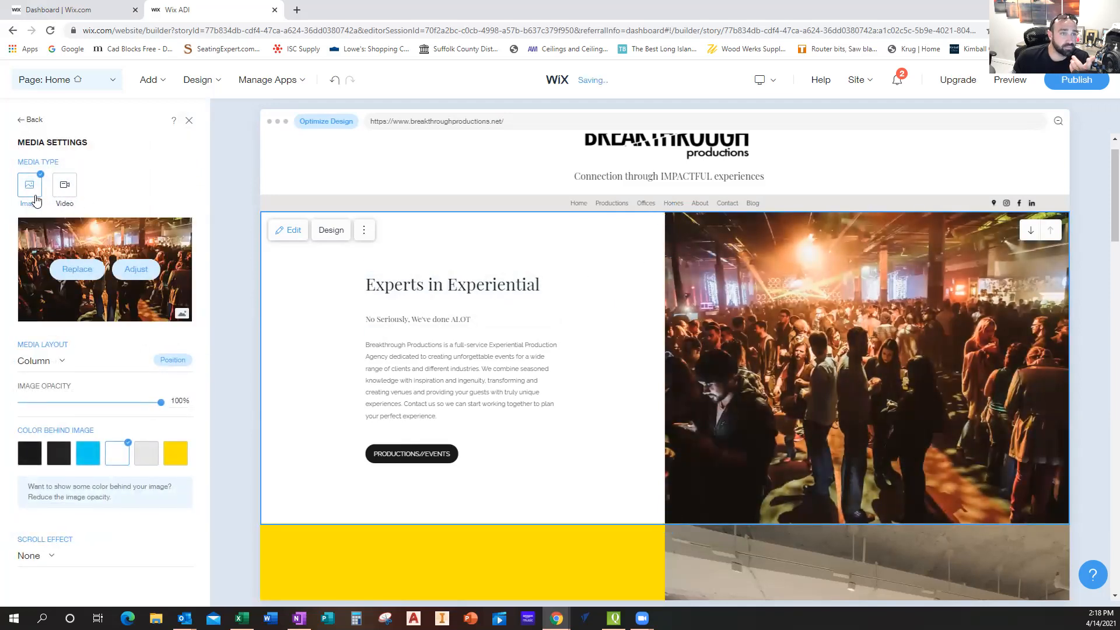
pyautogui.click(78, 269)
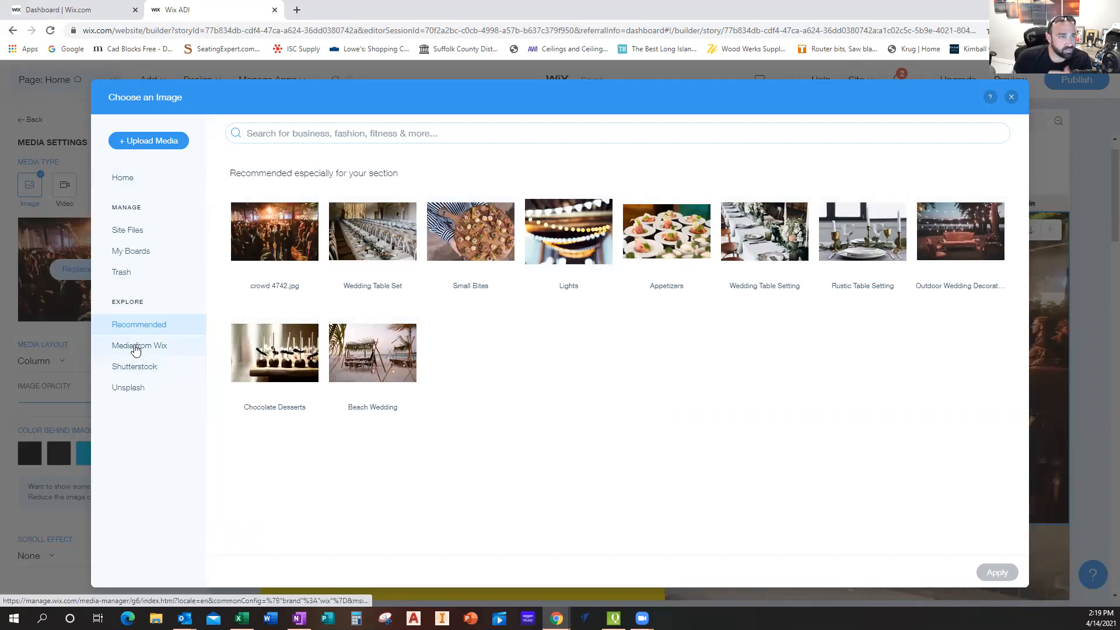
pyautogui.click(146, 239)
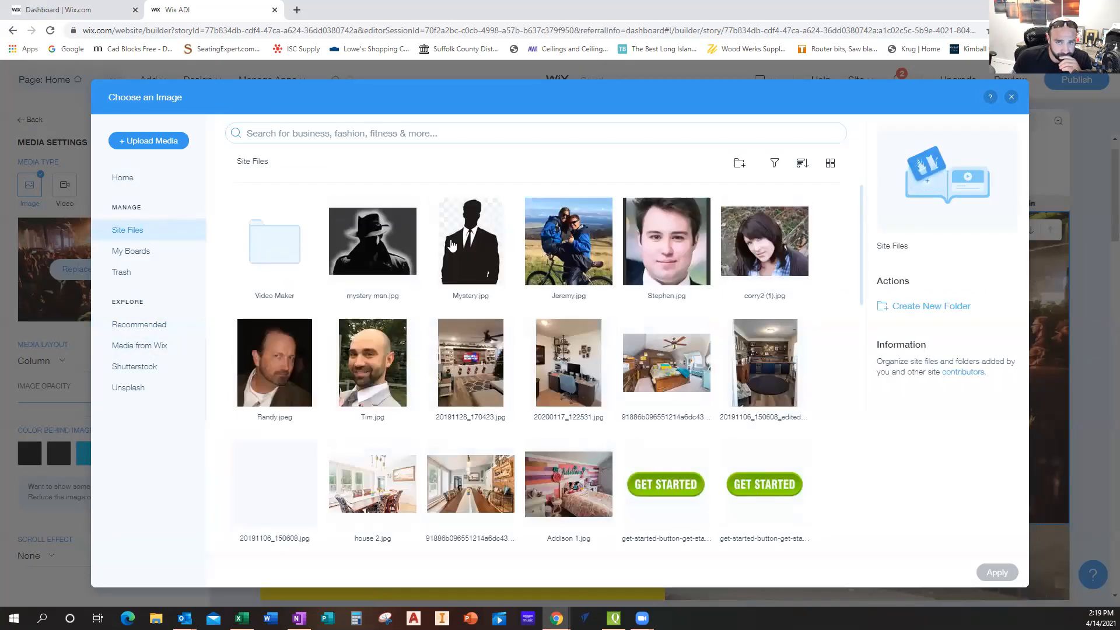
# Step: Browse the uploaded photos in Site Files and check which file types they can be filtered by
pyautogui.scroll(-1, 591, 349)
pyautogui.scroll(-15, 591, 348)
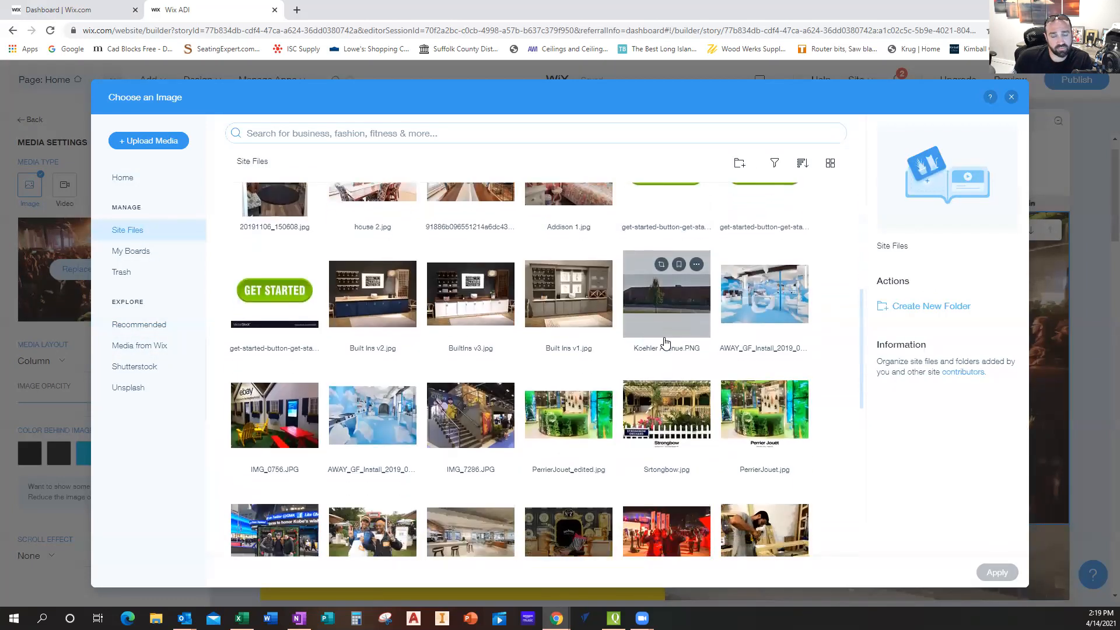
pyautogui.scroll(-1, 667, 374)
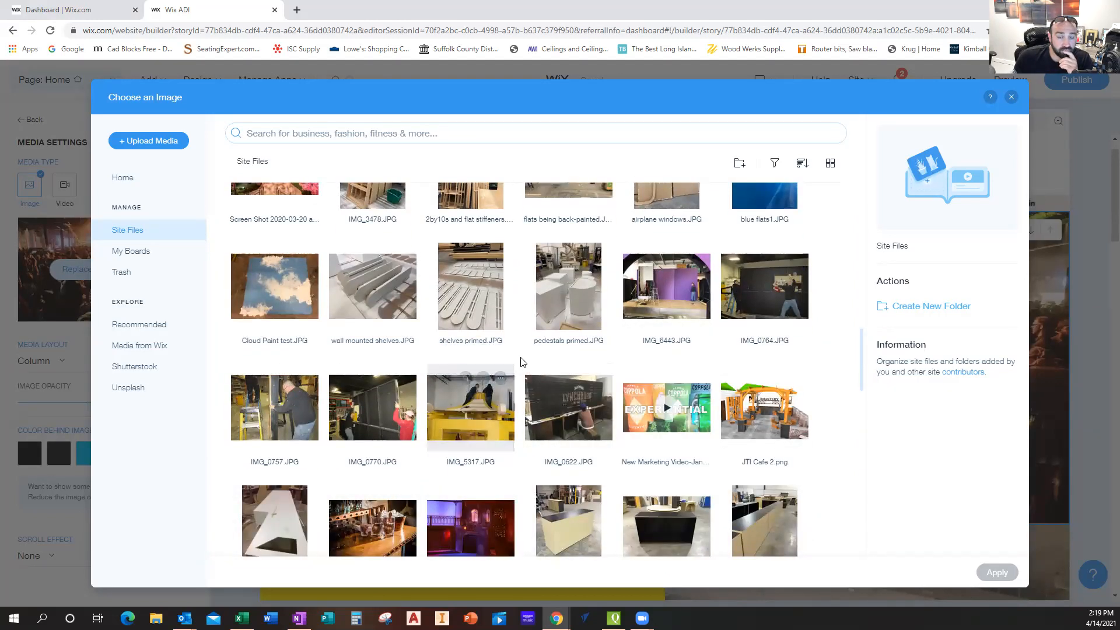
pyautogui.scroll(3, 521, 364)
pyautogui.scroll(1, 521, 364)
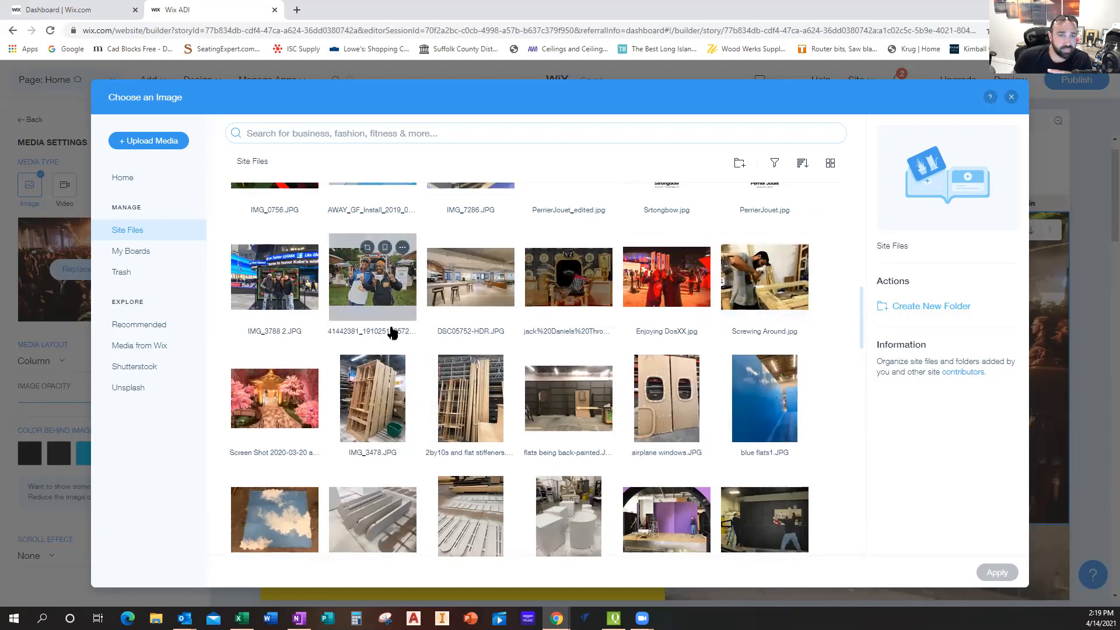
pyautogui.scroll(-5, 379, 288)
pyautogui.scroll(5, 550, 418)
pyautogui.scroll(-4, 776, 362)
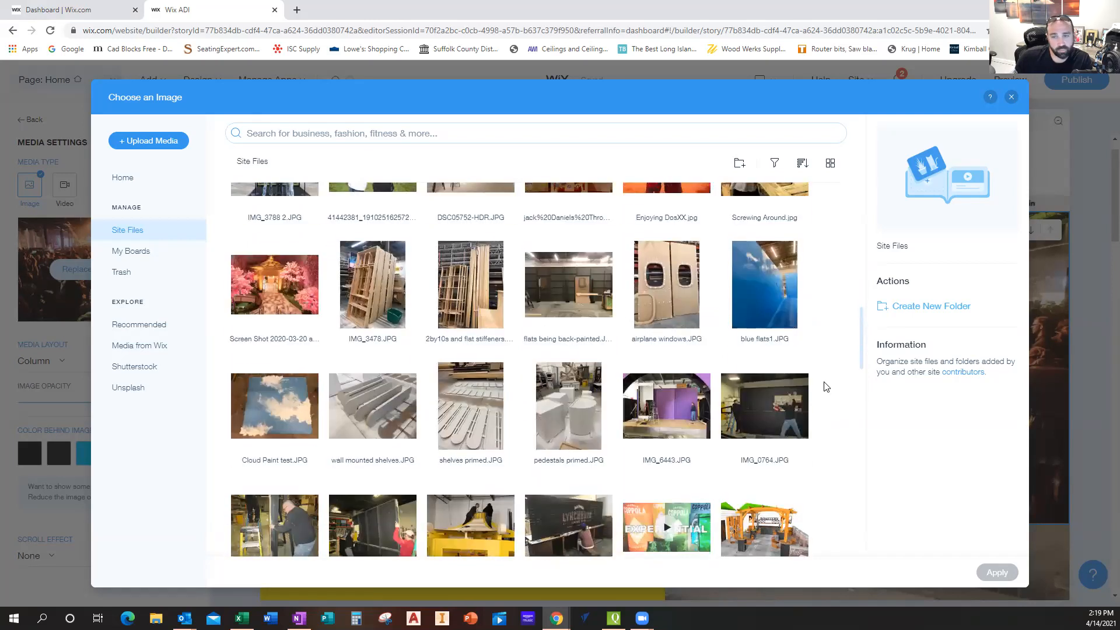
pyautogui.scroll(-9, 752, 315)
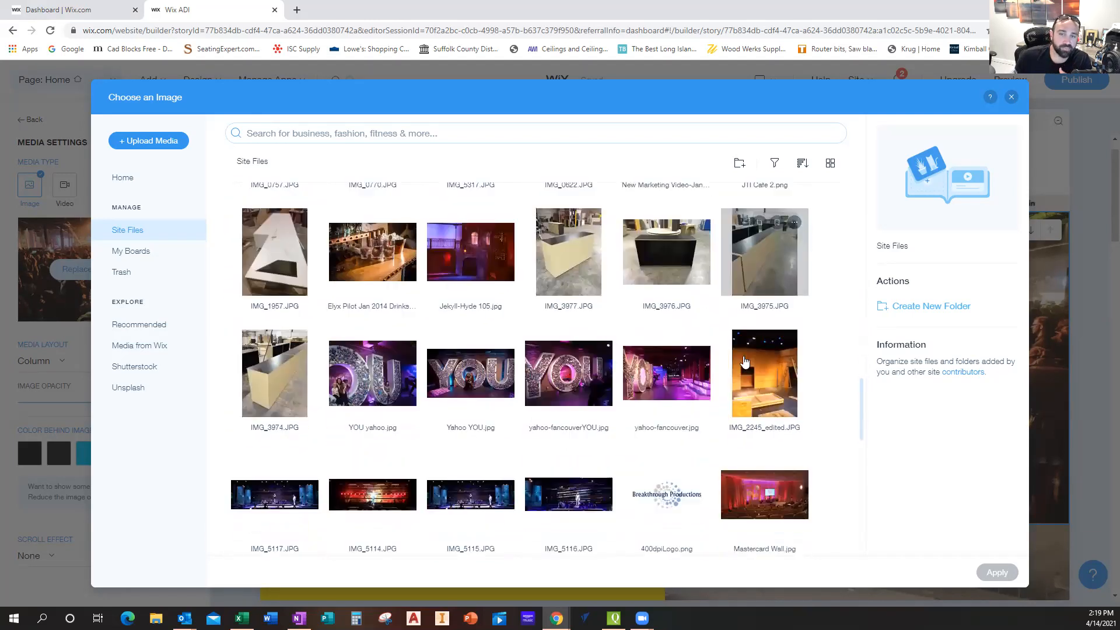
pyautogui.scroll(6, 669, 314)
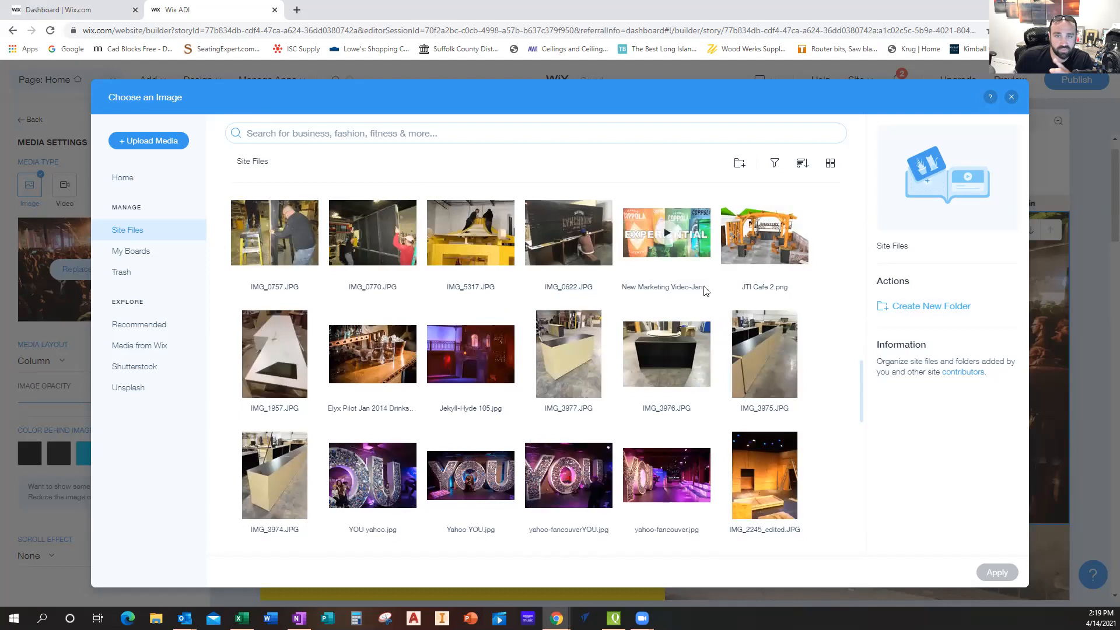
pyautogui.click(775, 166)
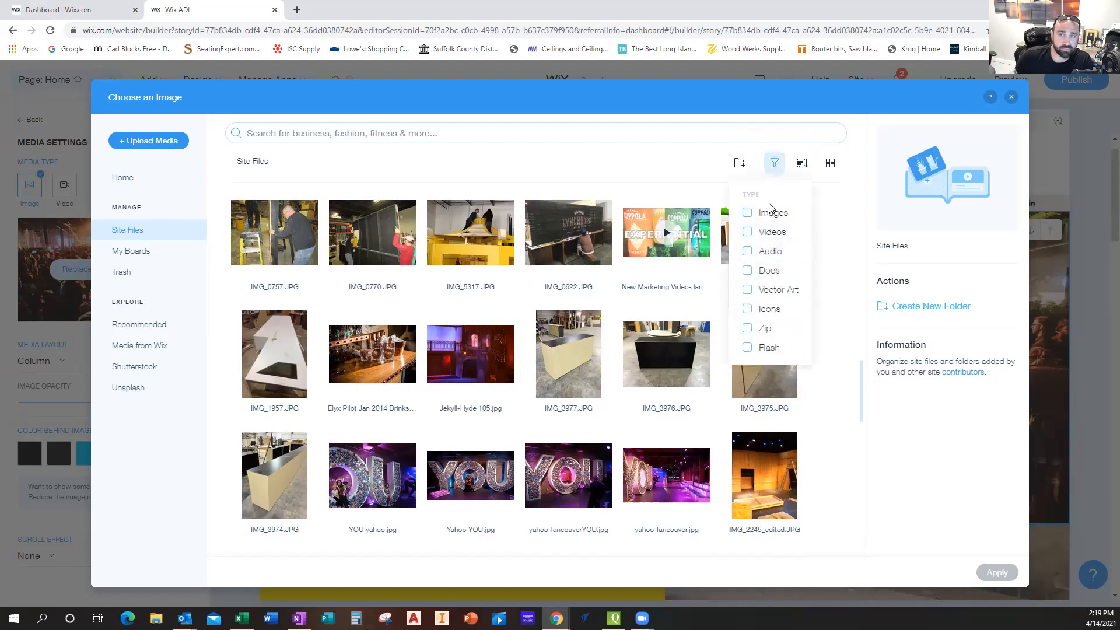
pyautogui.click(848, 245)
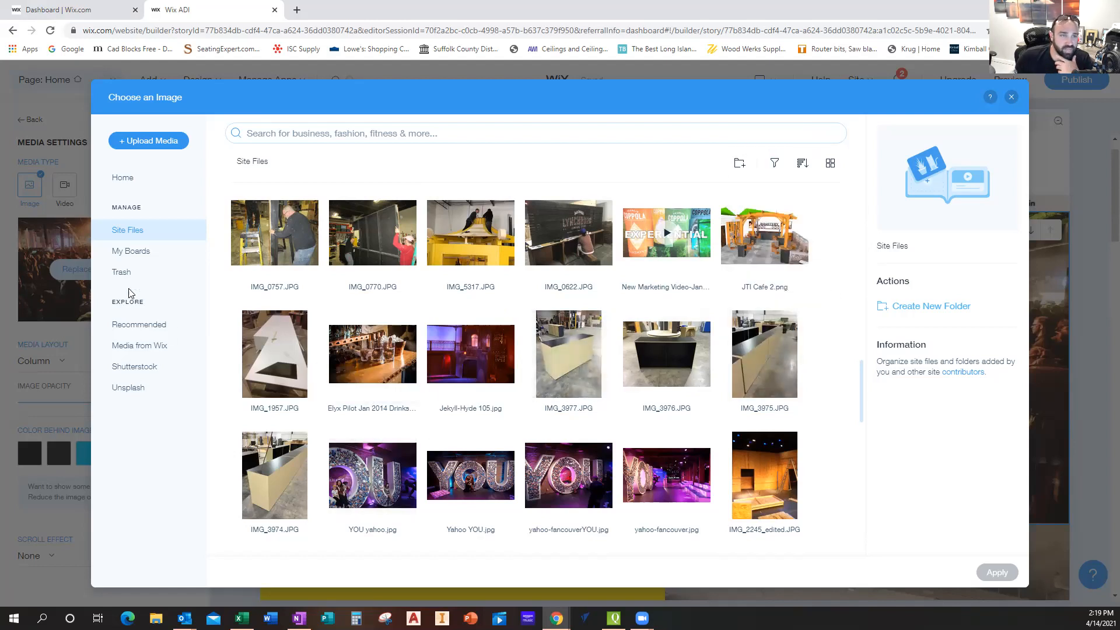
# Step: Look through the remaining site files and the available sources for uploading media, and close the upload dialog
pyautogui.scroll(-10, 515, 311)
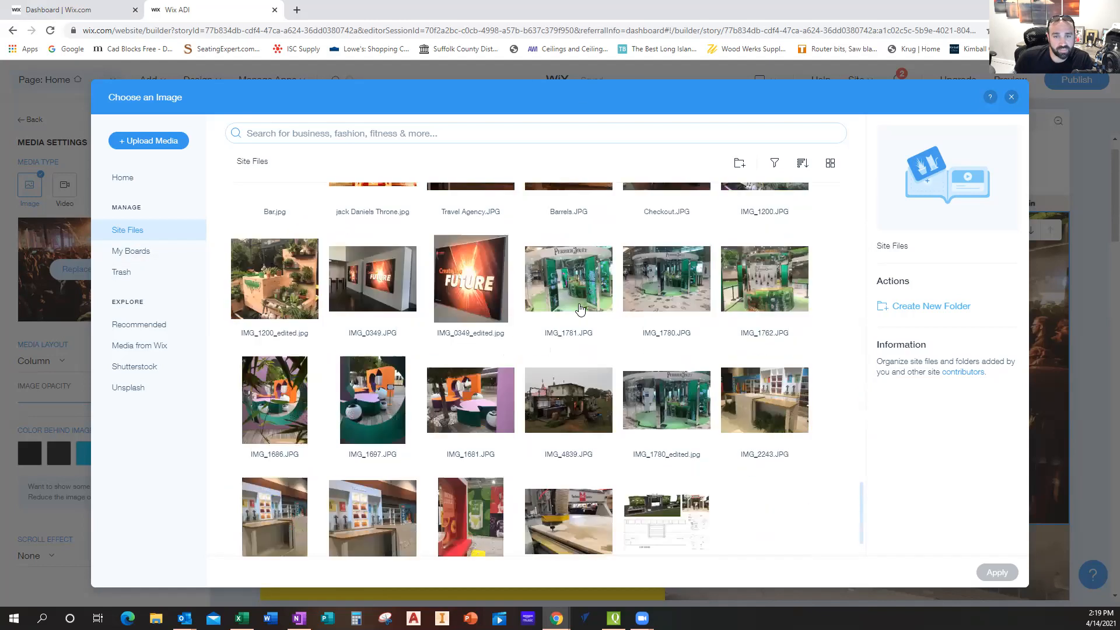
pyautogui.scroll(-1, 577, 310)
pyautogui.scroll(-4, 682, 371)
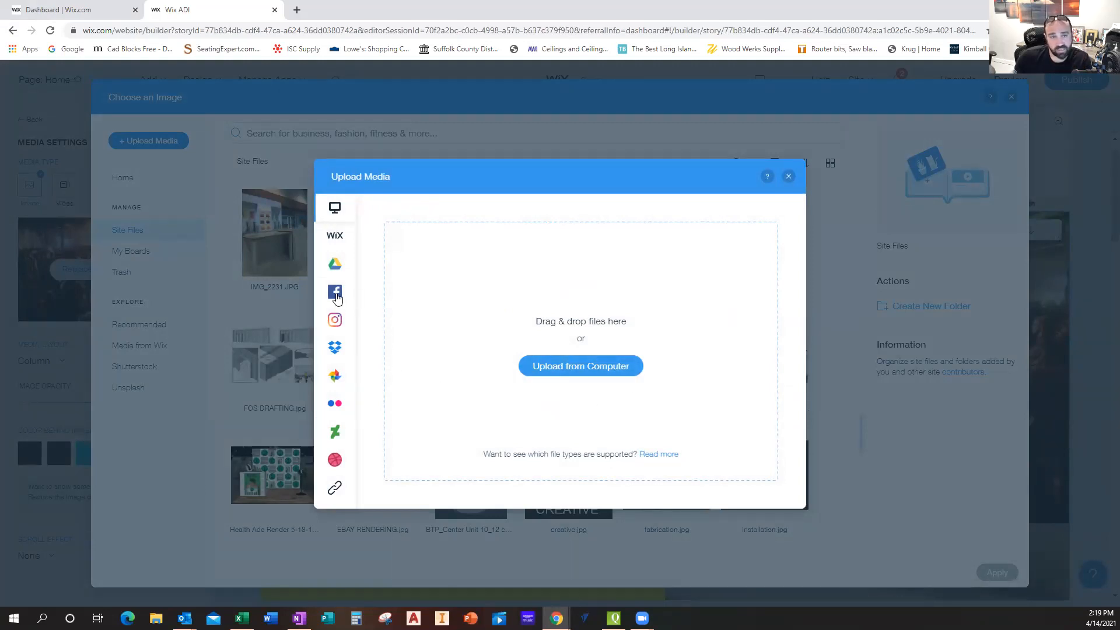
pyautogui.moveTo(342, 318)
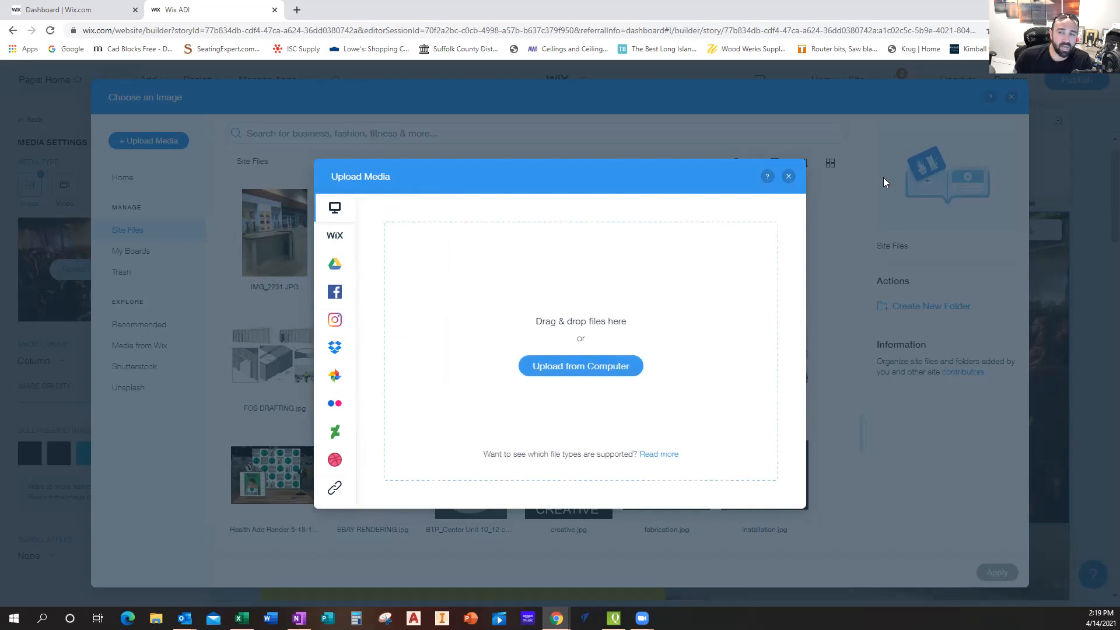
pyautogui.click(788, 176)
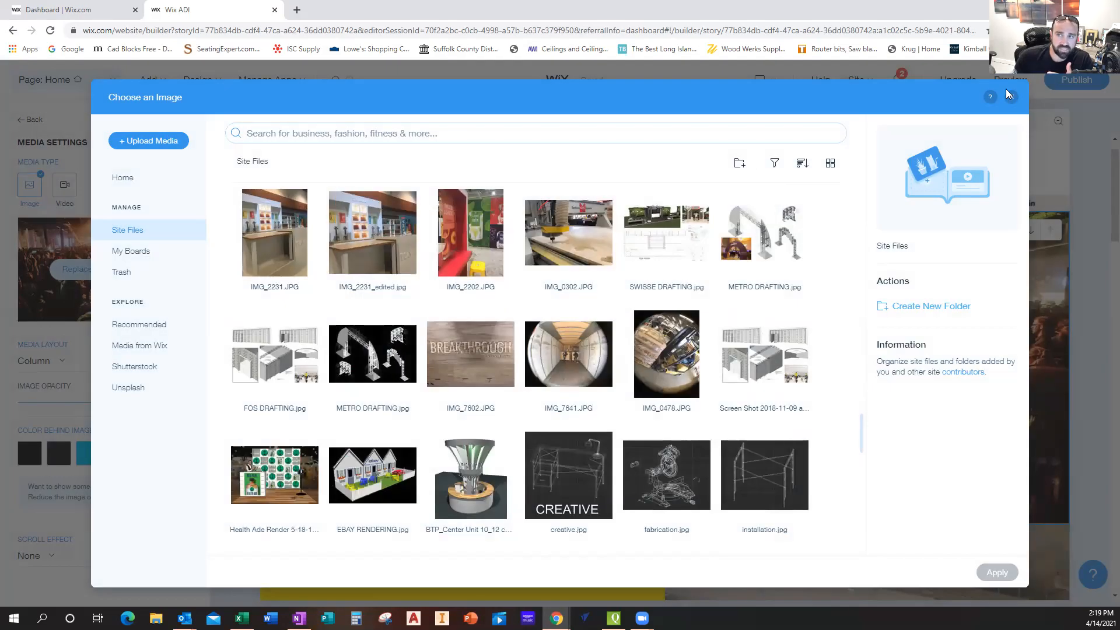
# Step: Try the Crisp, Moody, black-and-white, Washed and Neon color filters on the crowd image, and leave without saving the changes
pyautogui.click(1010, 98)
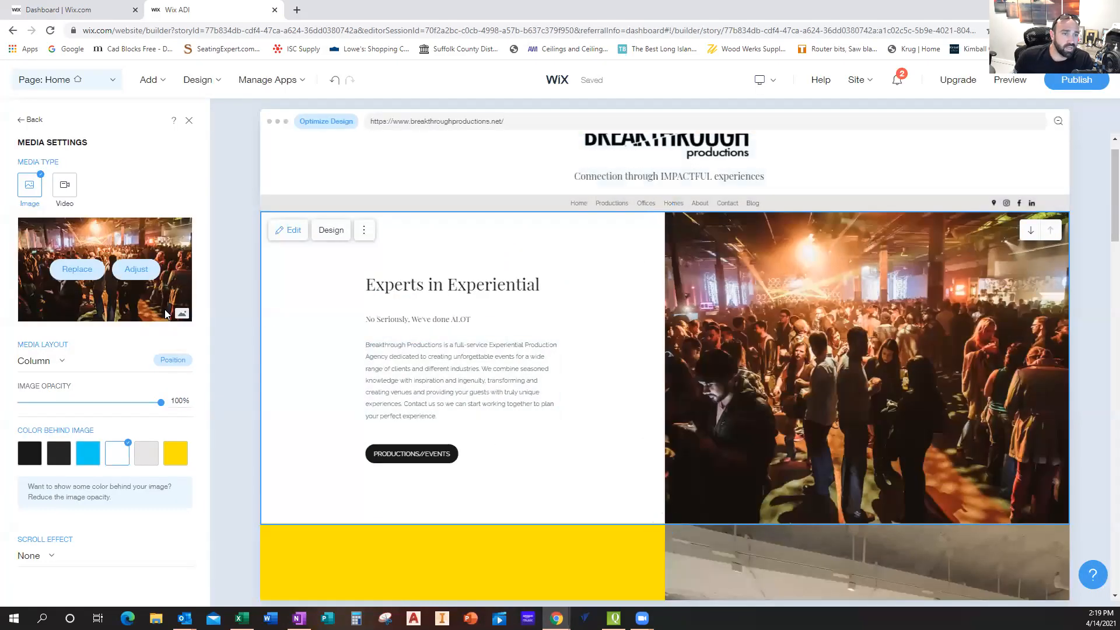
pyautogui.click(146, 260)
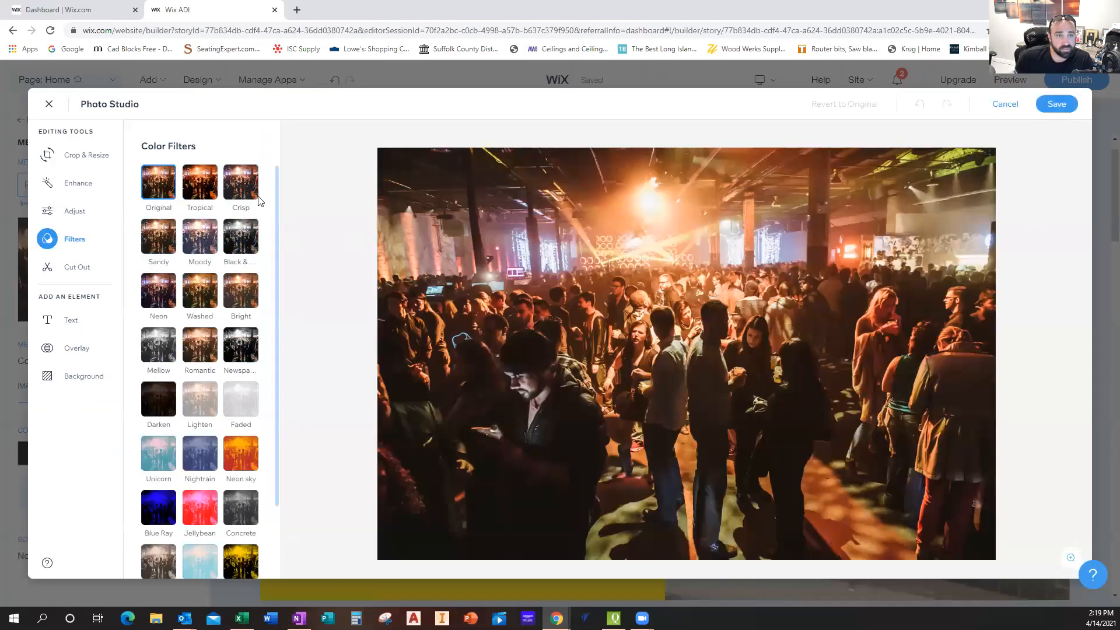
pyautogui.click(250, 189)
pyautogui.click(207, 240)
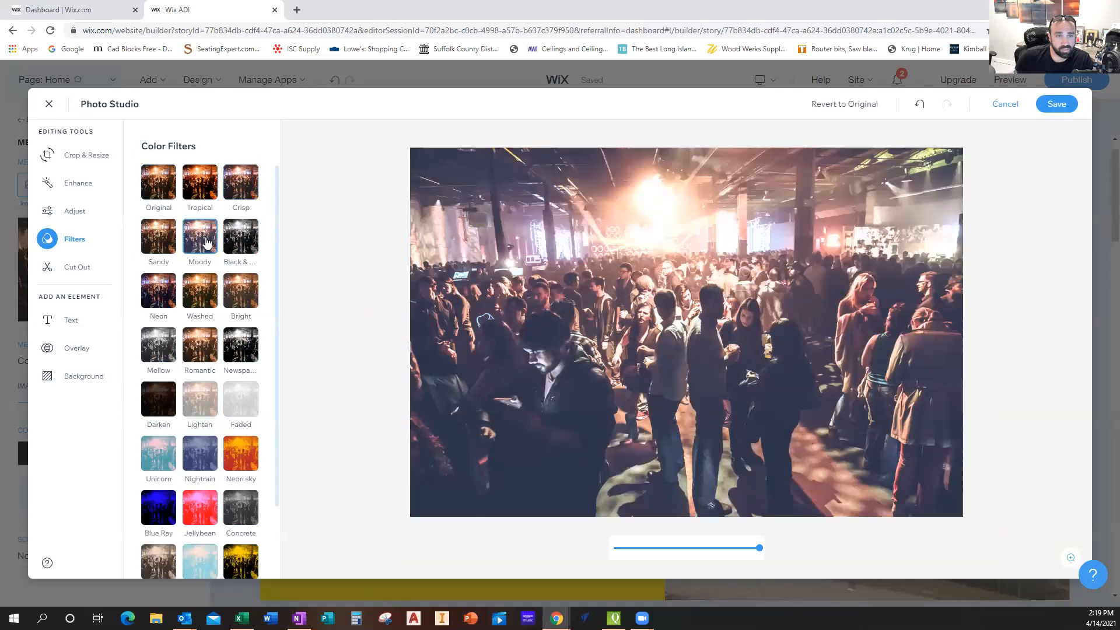
pyautogui.click(239, 242)
pyautogui.click(196, 297)
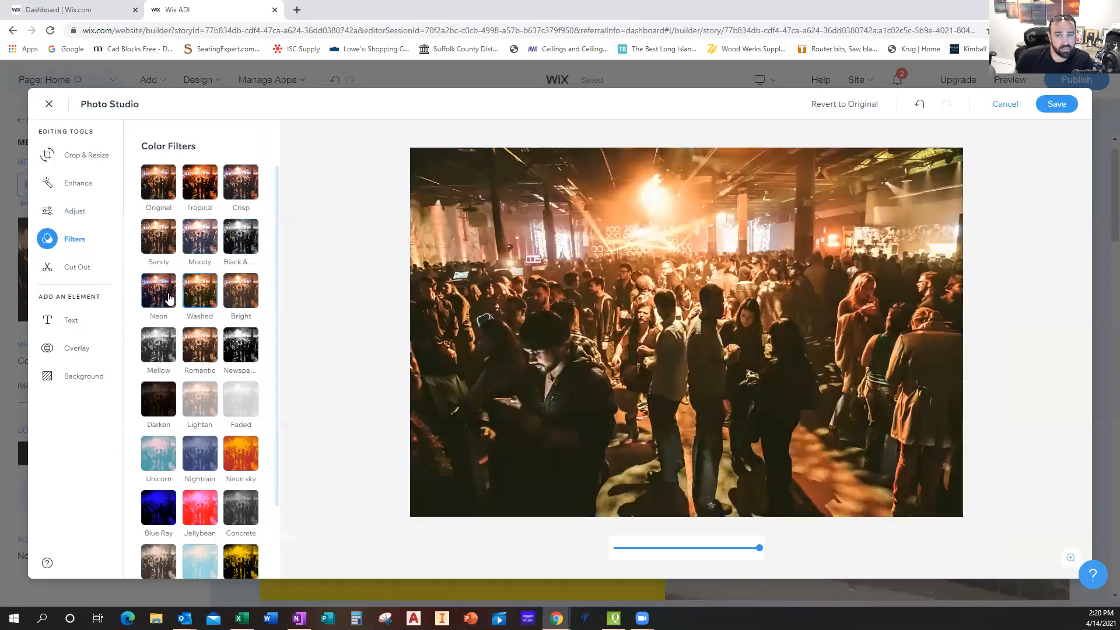
pyautogui.click(163, 298)
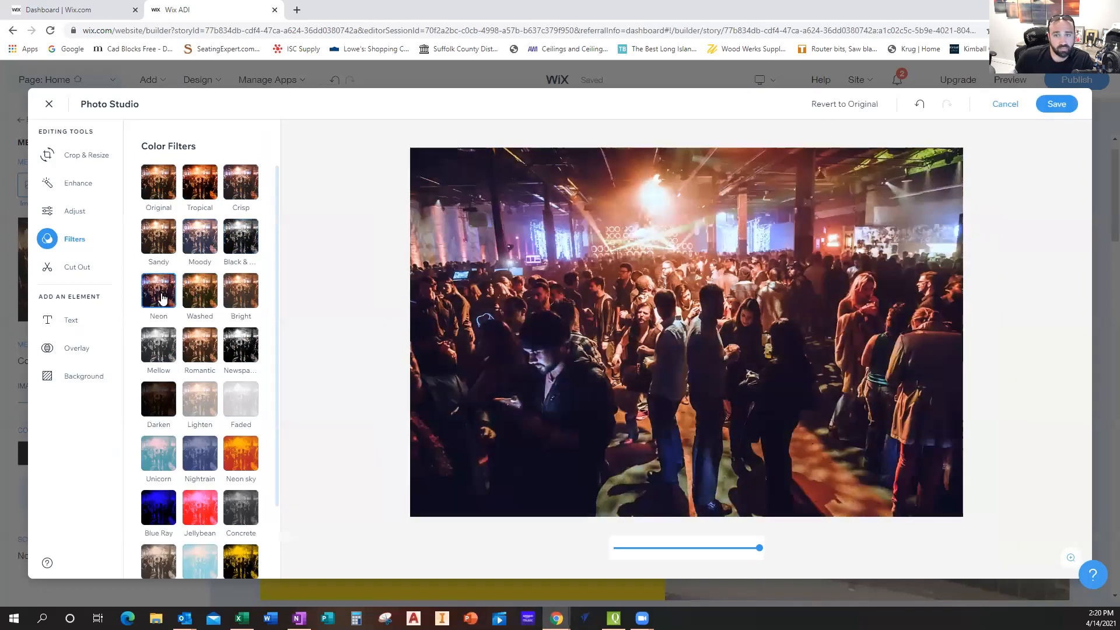
pyautogui.click(1015, 107)
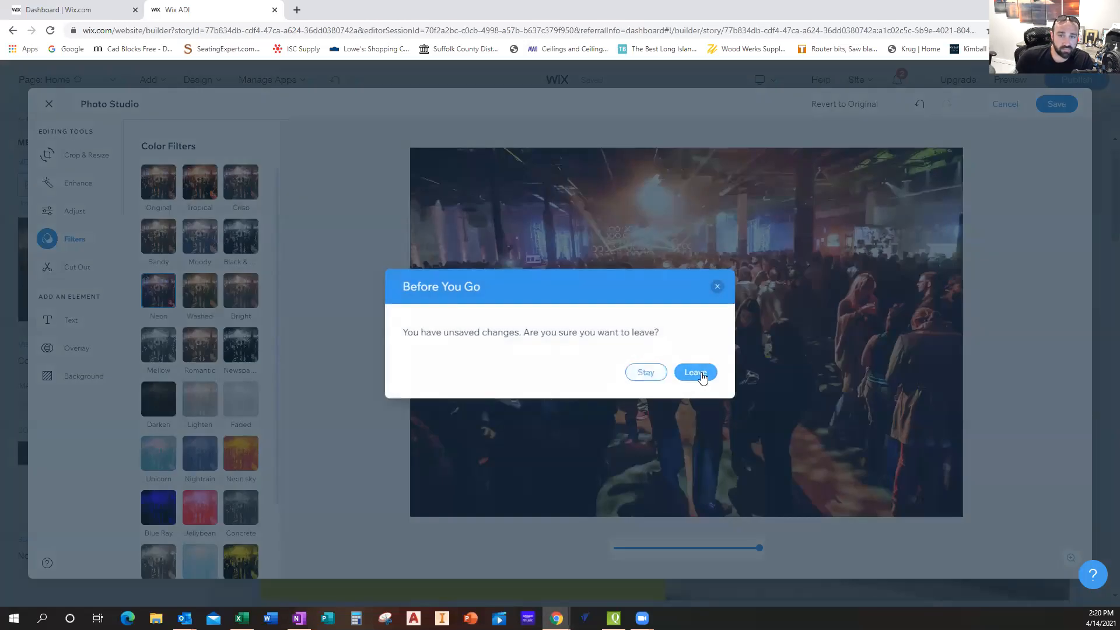
pyautogui.click(680, 378)
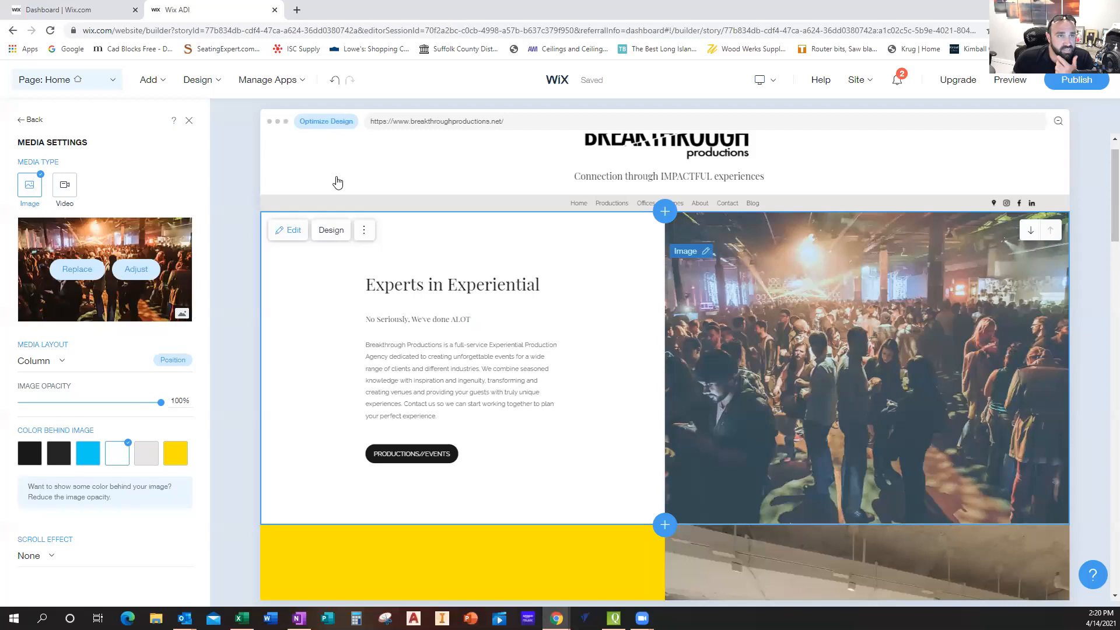
# Step: Close the image settings, look through the site's list of pages and open the Productions page for editing
pyautogui.click(195, 80)
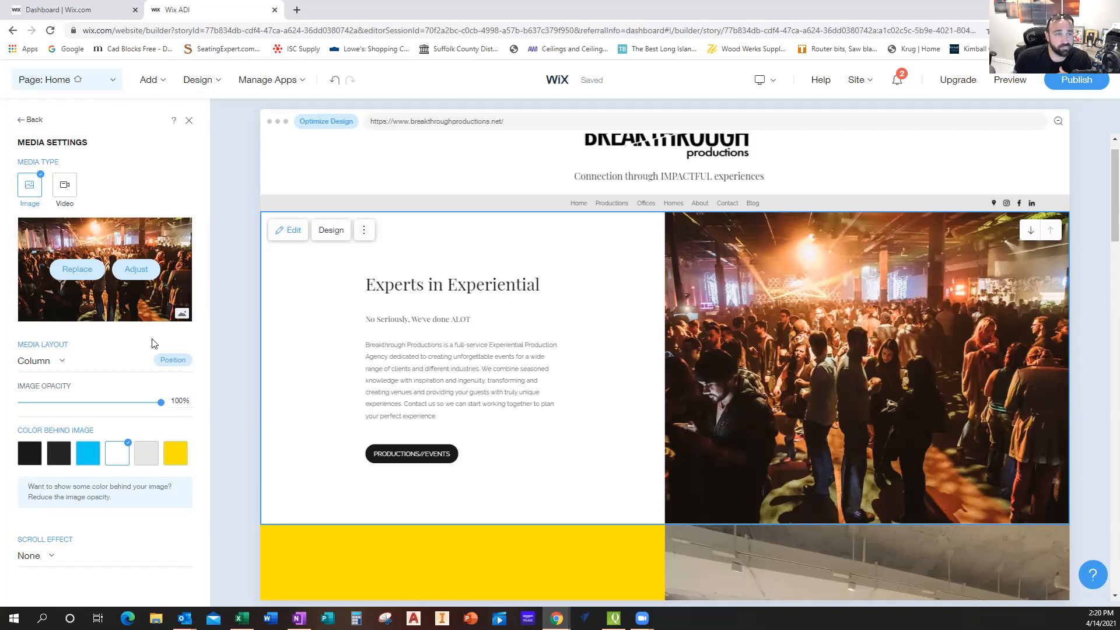
pyautogui.click(189, 122)
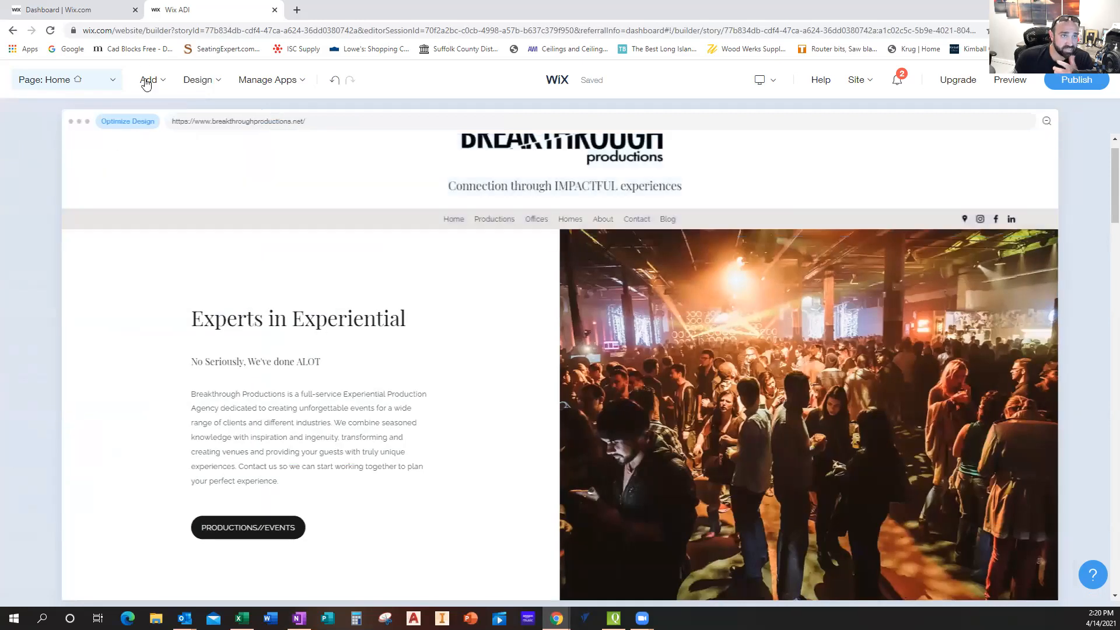
pyautogui.click(105, 80)
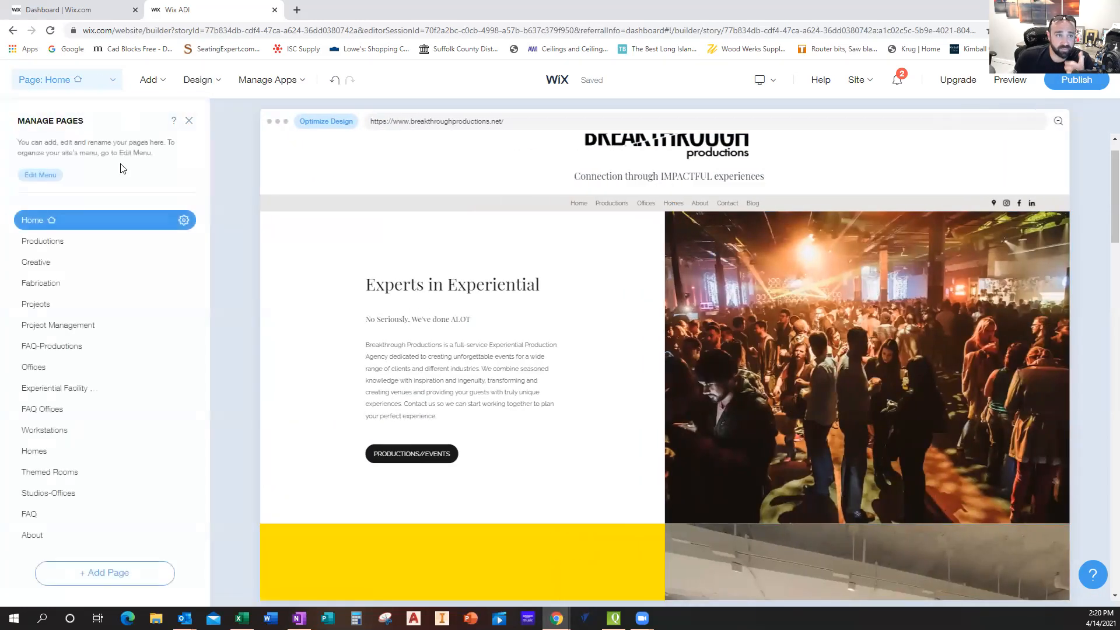
pyautogui.scroll(-3, 120, 256)
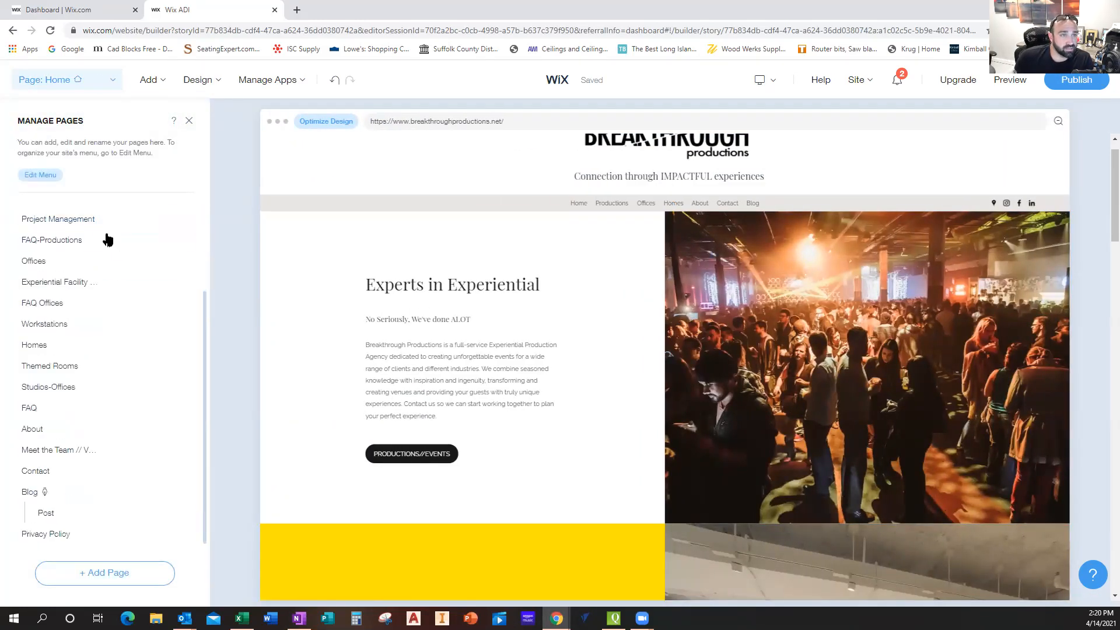
pyautogui.scroll(3, 76, 245)
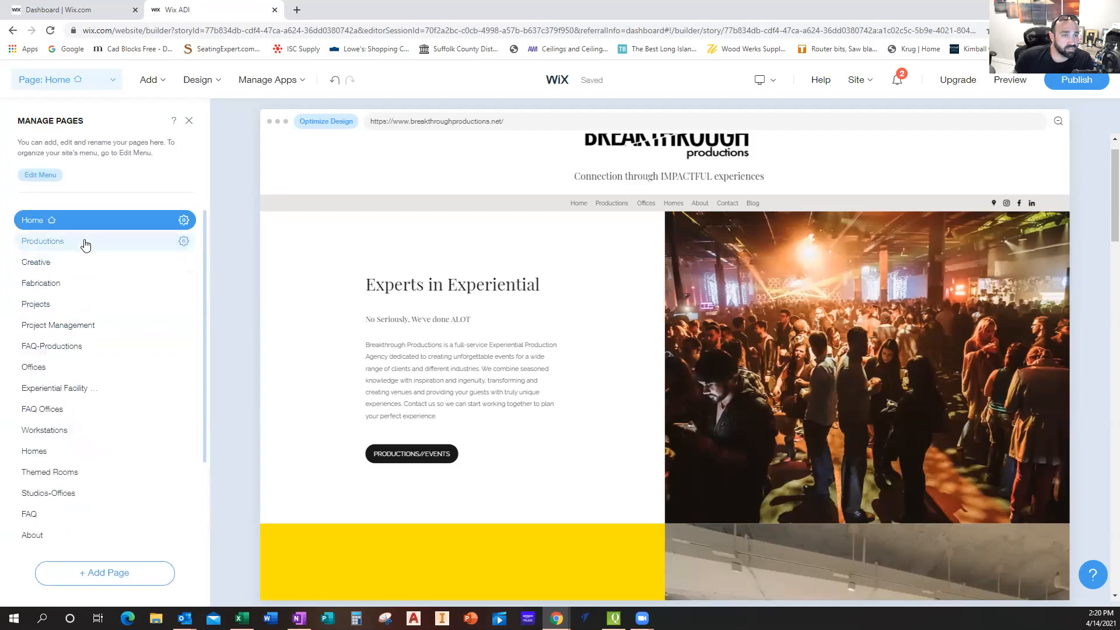
pyautogui.click(83, 242)
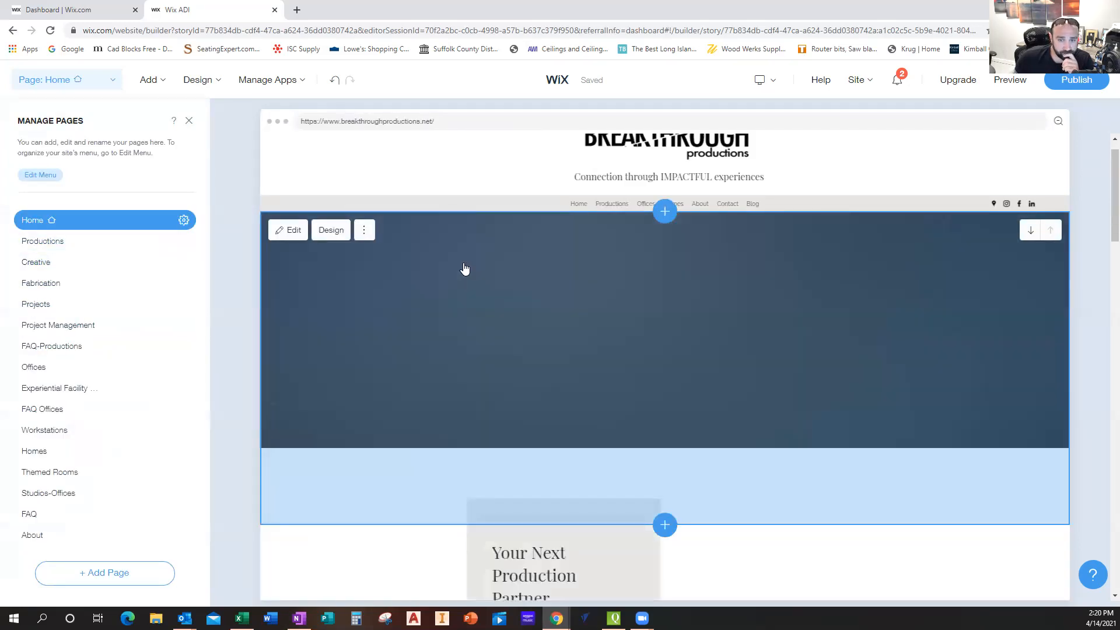
# Step: Look through the Productions page's sections, from the video banner down to the past project showcases
pyautogui.scroll(-5, 918, 442)
pyautogui.scroll(5, 777, 263)
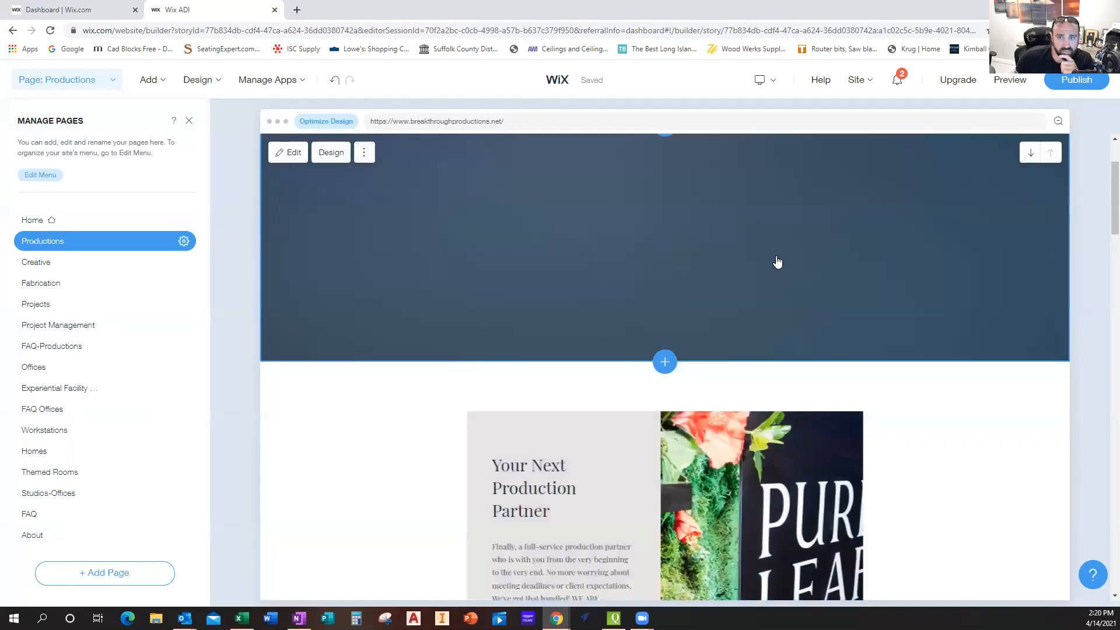
pyautogui.scroll(-2, 671, 350)
pyautogui.scroll(1, 700, 349)
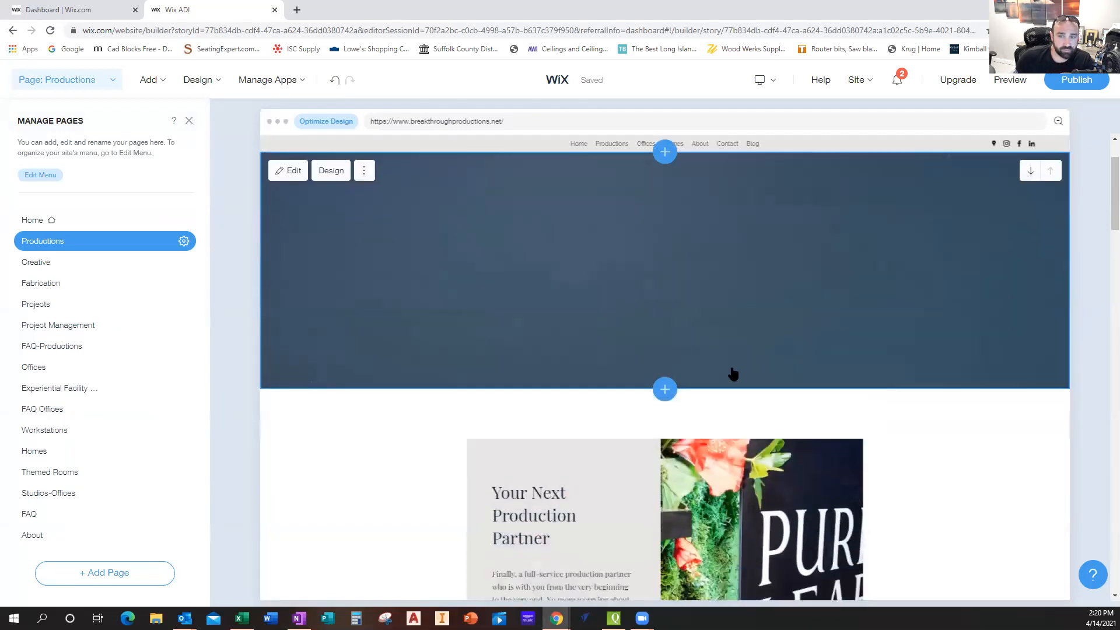
pyautogui.scroll(-4, 732, 368)
pyautogui.scroll(-15, 735, 359)
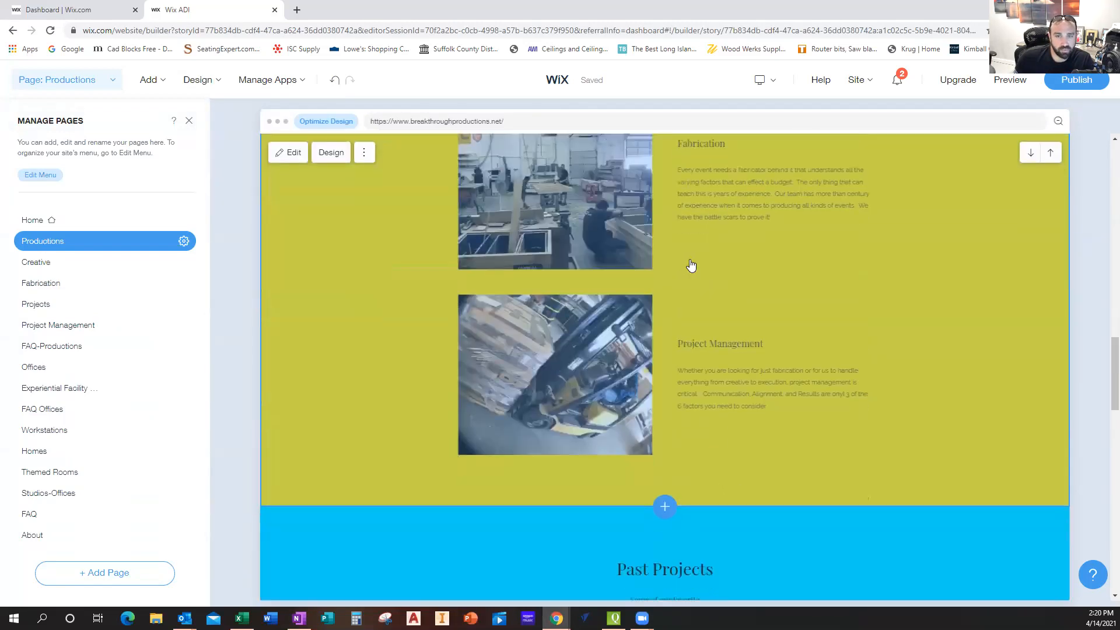
pyautogui.scroll(-7, 694, 266)
pyautogui.scroll(11, 688, 326)
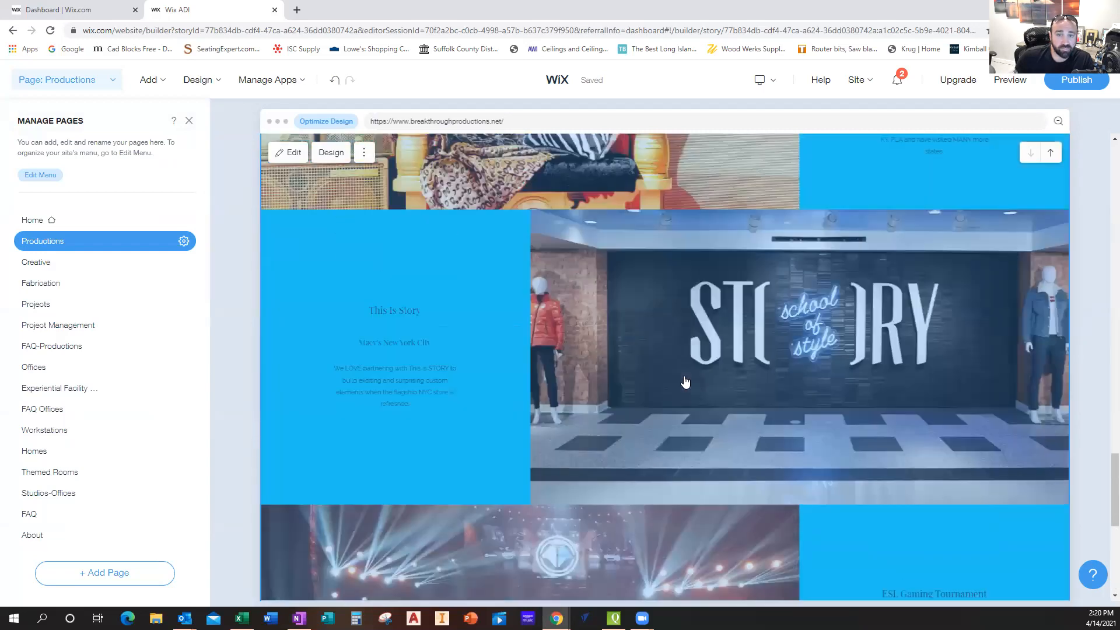
pyautogui.scroll(6, 685, 381)
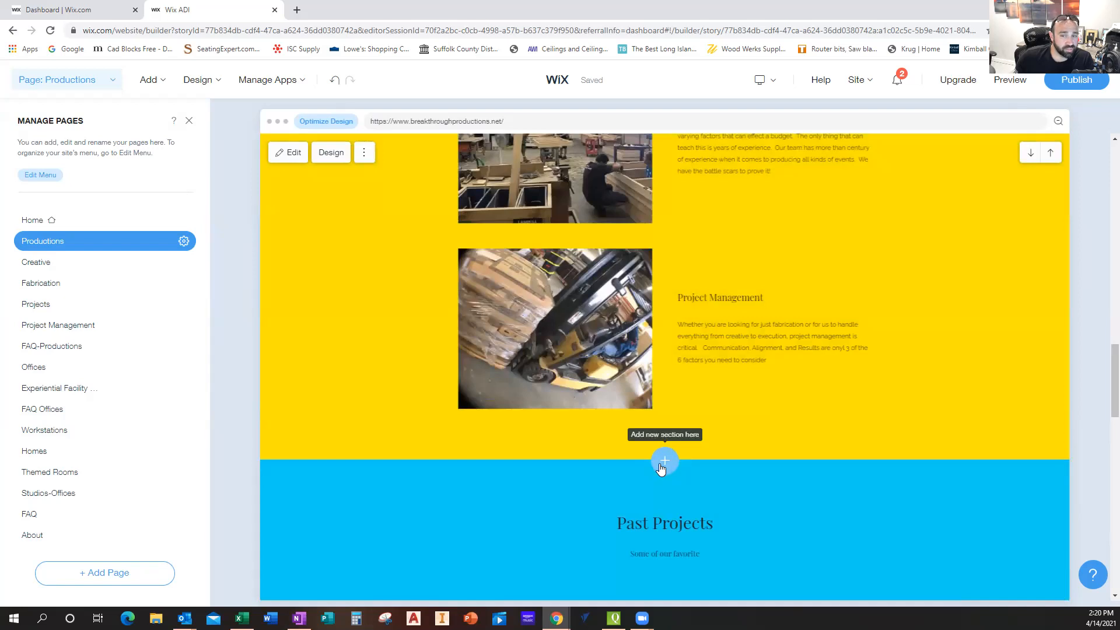
# Step: Start adding a section between Project Management and Past Projects, and browse the available Testimonials layouts
pyautogui.click(673, 463)
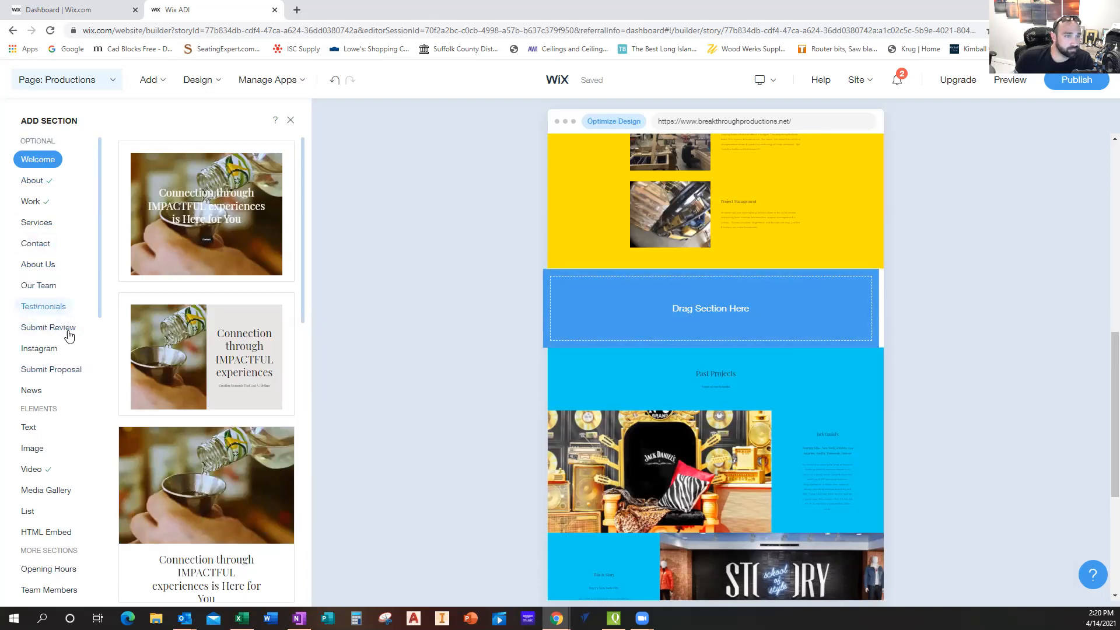
pyautogui.click(46, 307)
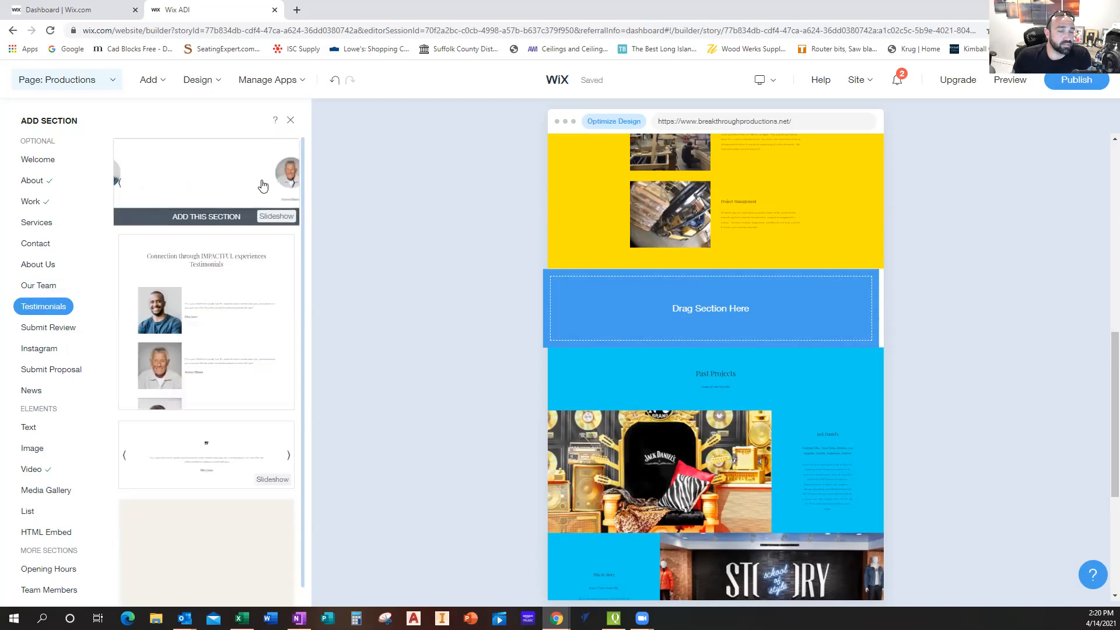
pyautogui.scroll(-3, 233, 327)
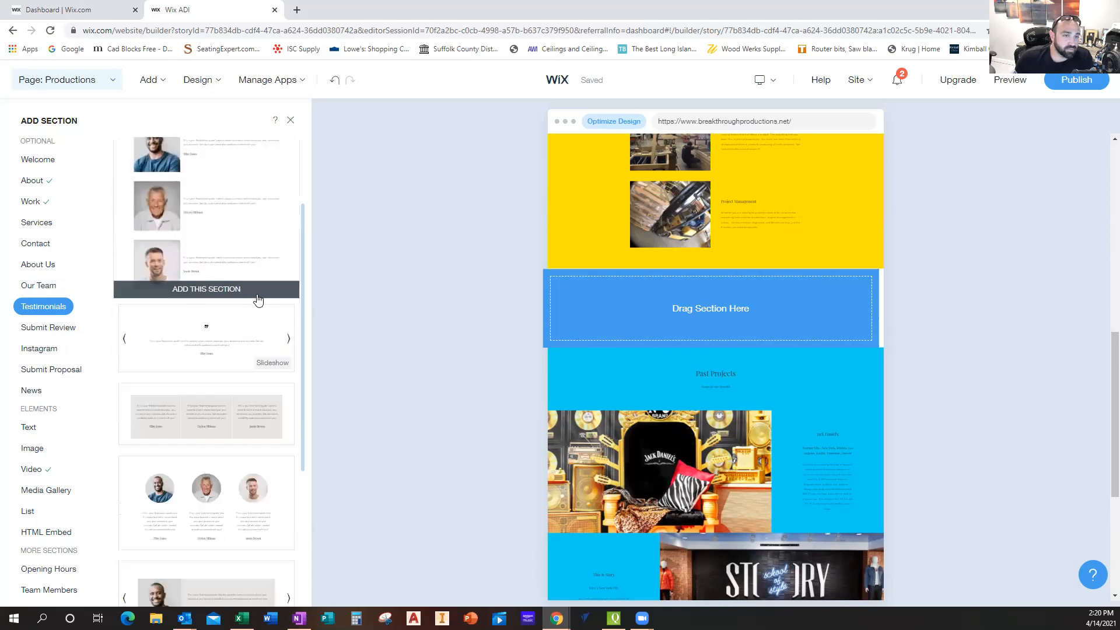
pyautogui.scroll(-2, 229, 367)
pyautogui.scroll(5, 225, 379)
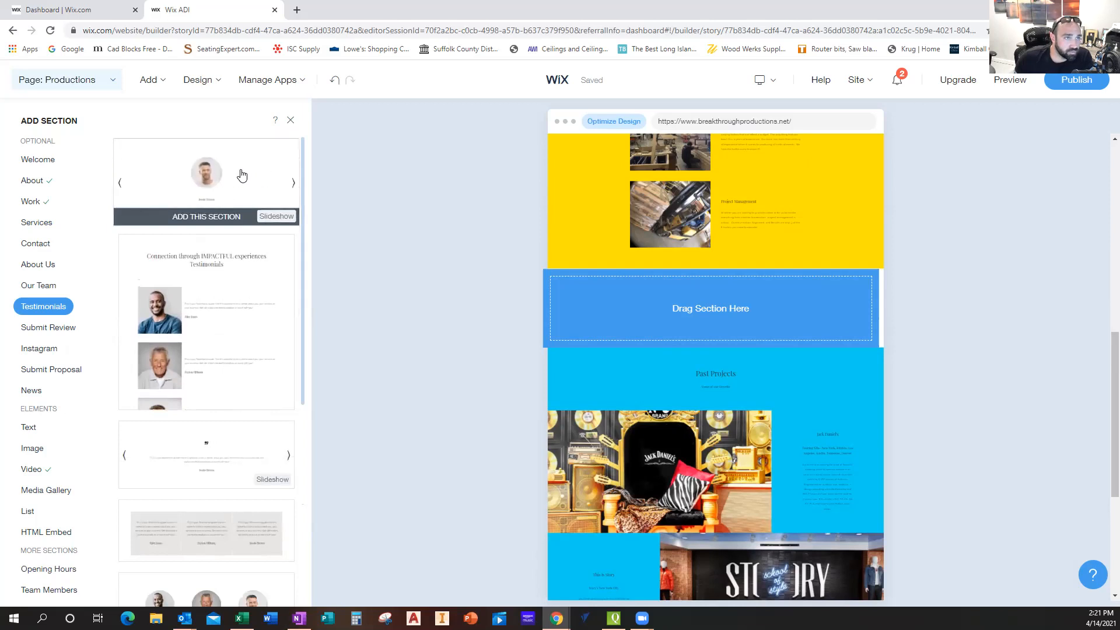
pyautogui.scroll(-2, 252, 344)
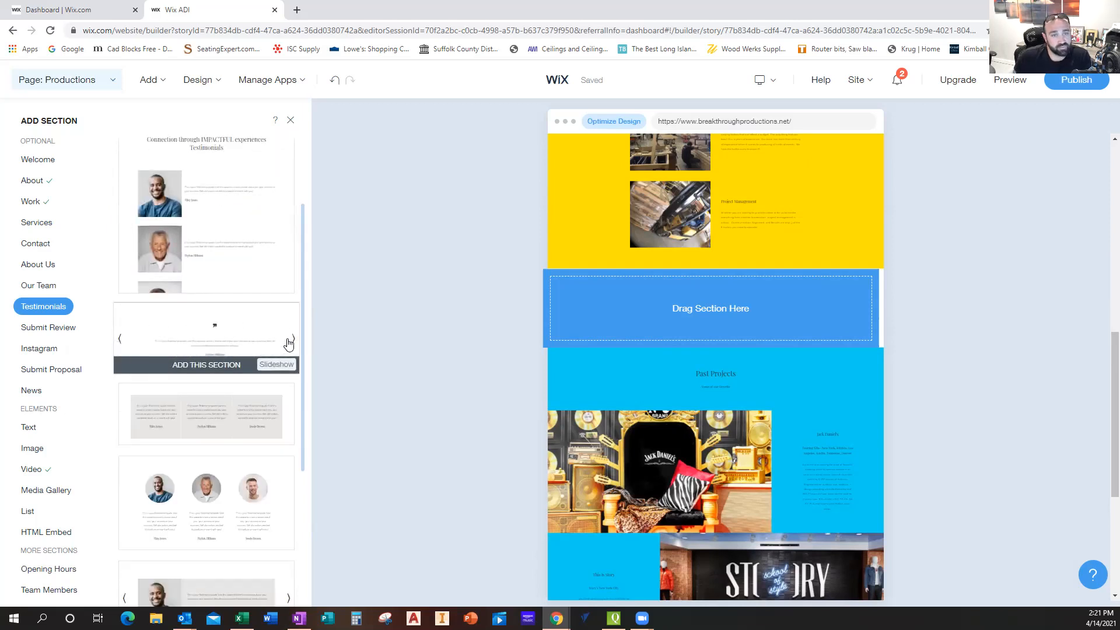
pyautogui.scroll(-10, 251, 434)
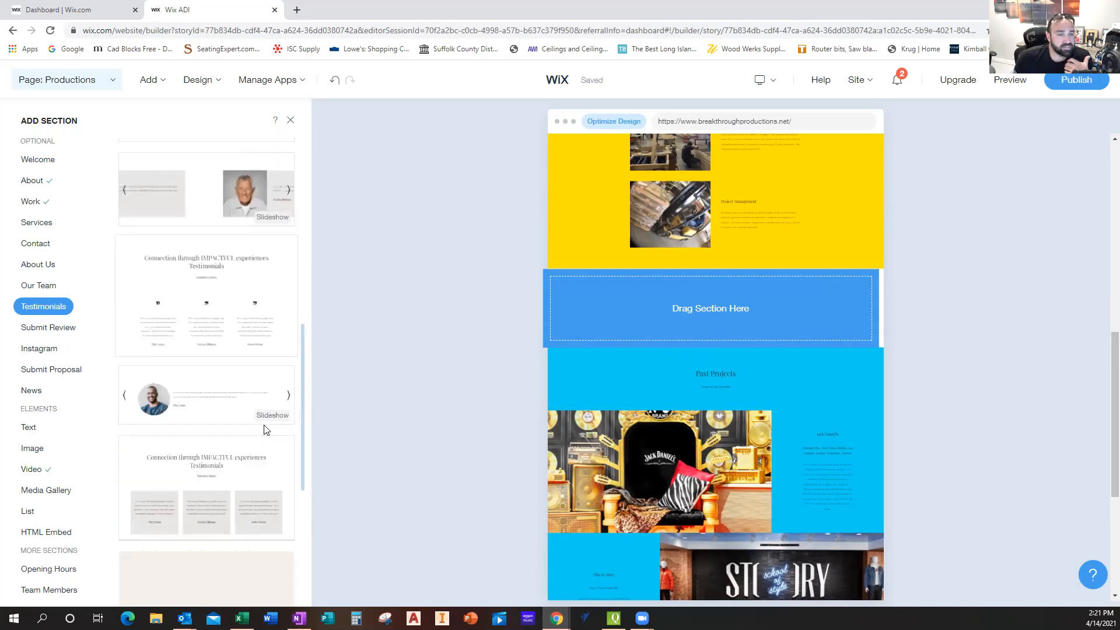
pyautogui.scroll(-2, 233, 437)
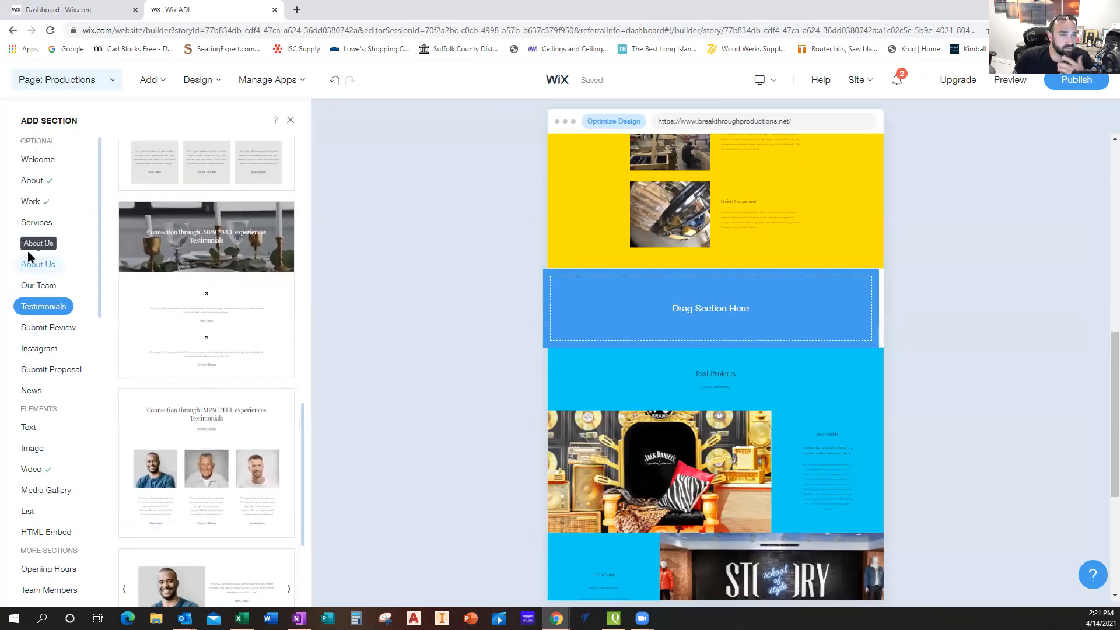
# Step: Insert the first What We Do layout from the Services sections above Past Projects, with text beside stacked images
pyautogui.click(45, 226)
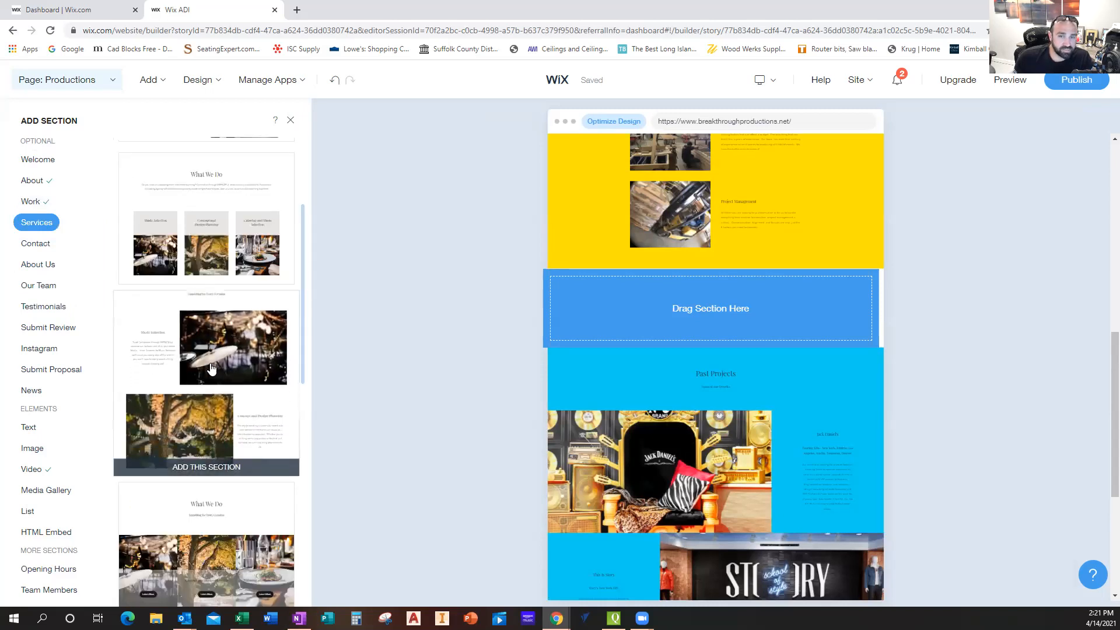
pyautogui.scroll(-4, 247, 379)
pyautogui.scroll(4, 247, 379)
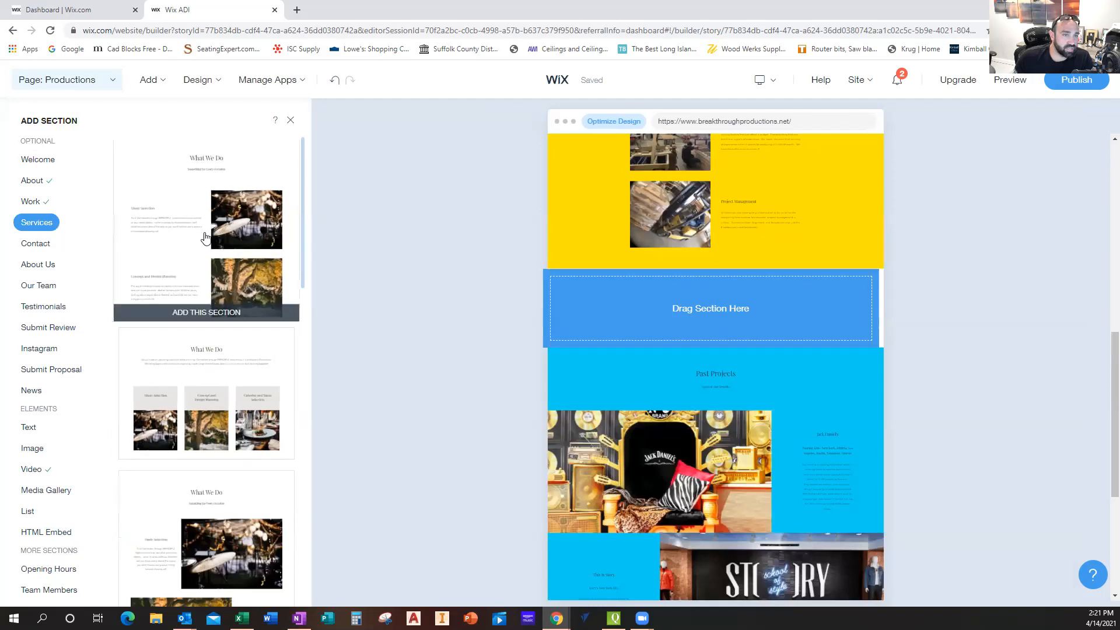
pyautogui.click(221, 240)
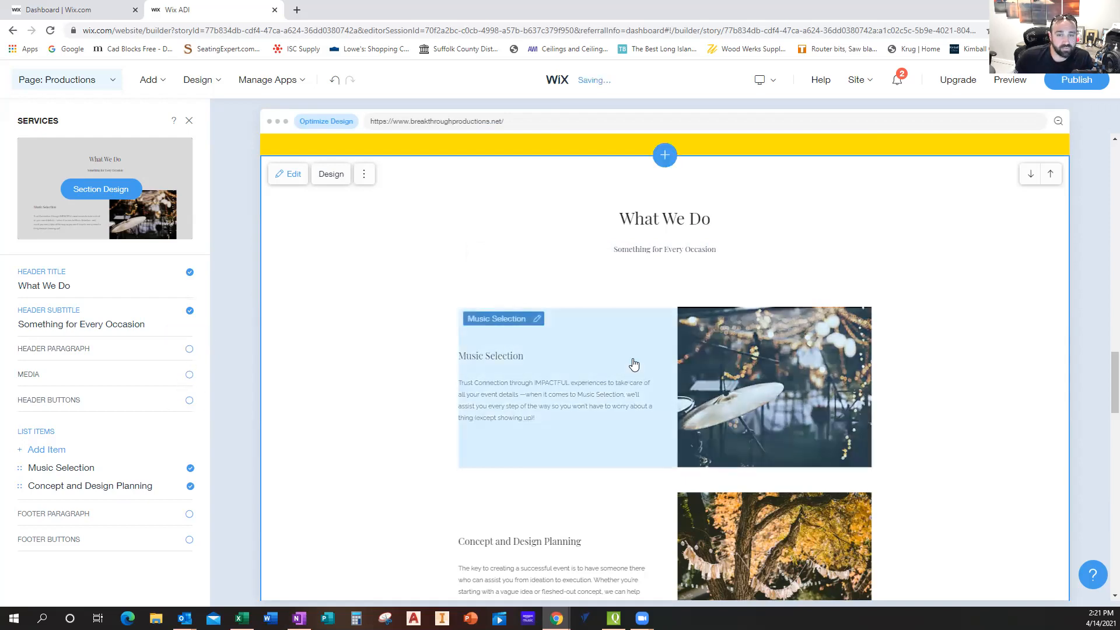
# Step: Add a third list item to the What We Do section
pyautogui.scroll(-3, 641, 350)
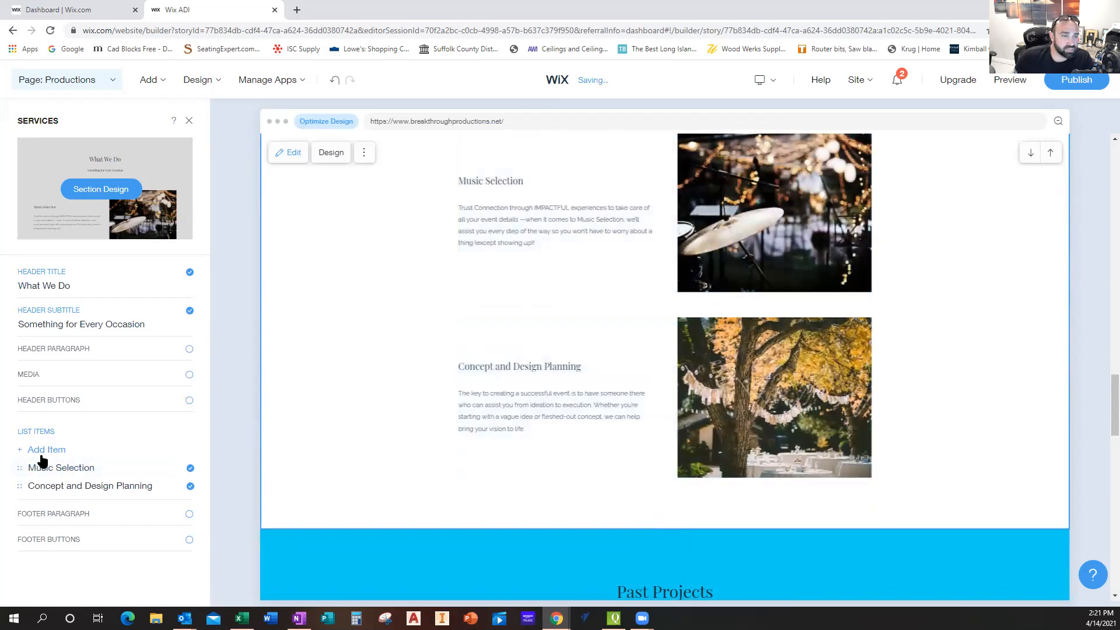
pyautogui.click(50, 450)
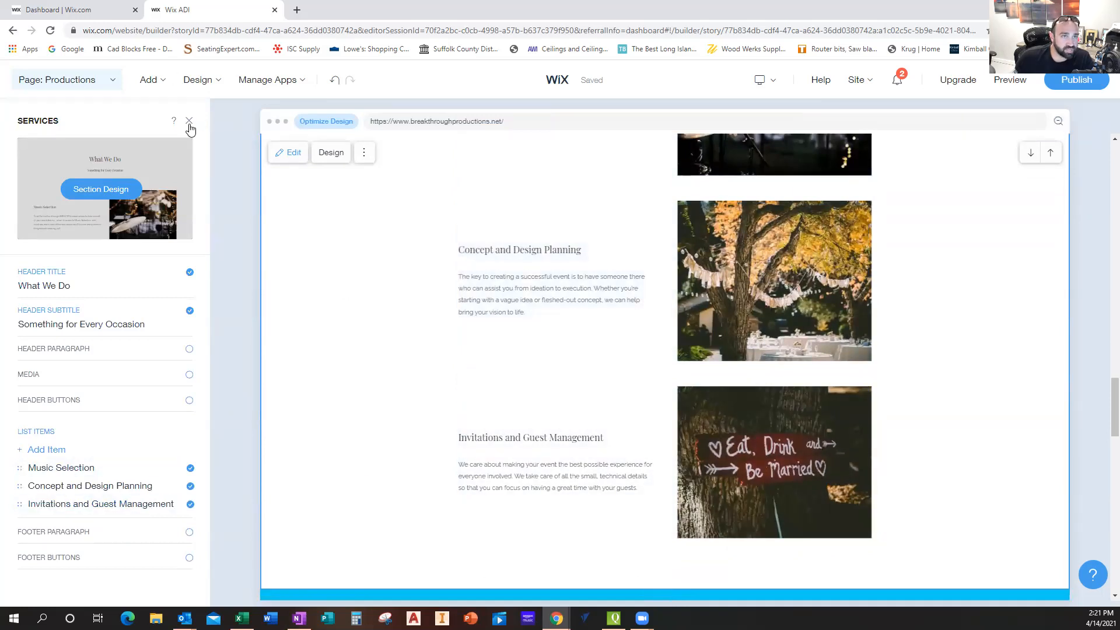
pyautogui.scroll(3, 799, 362)
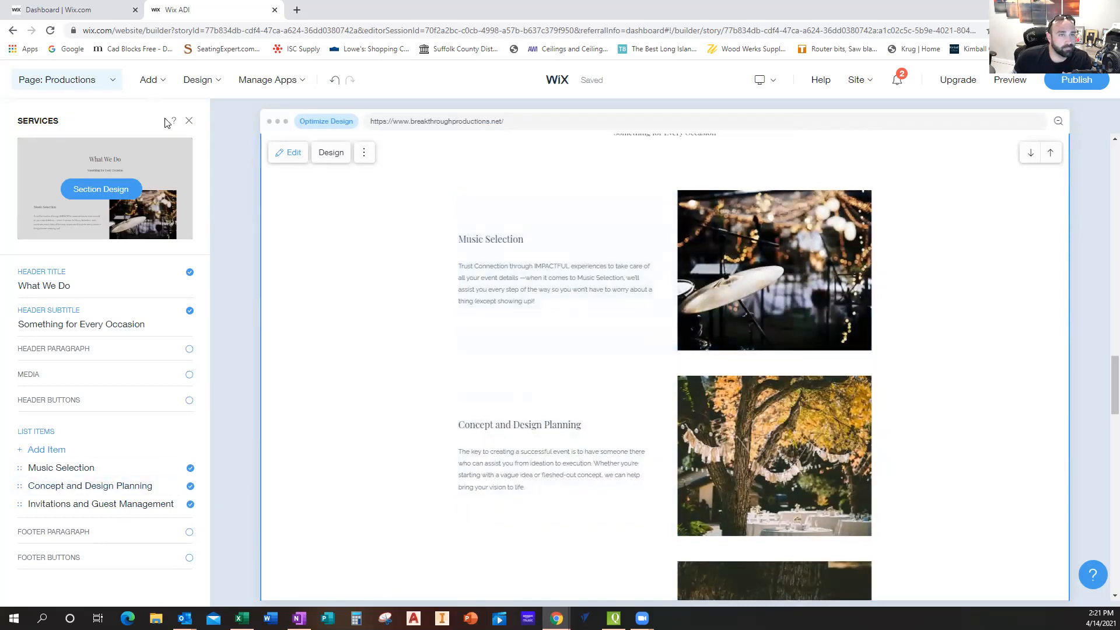
# Step: Change the What We Do section's design to the recommended layout with three gray text columns above their images
pyautogui.click(329, 152)
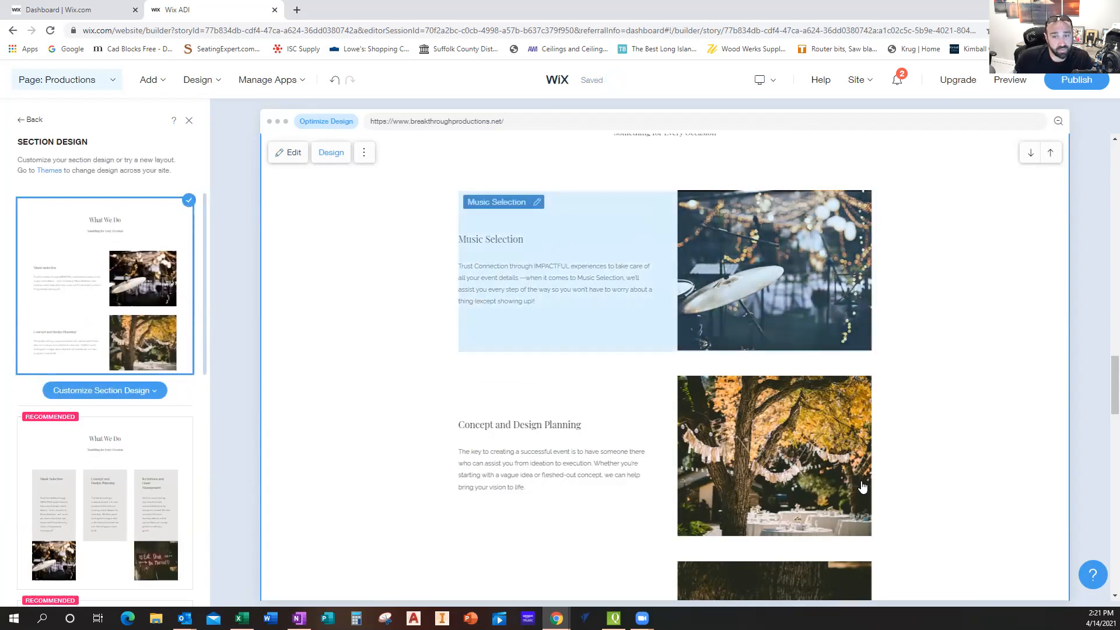
pyautogui.scroll(-1, 807, 371)
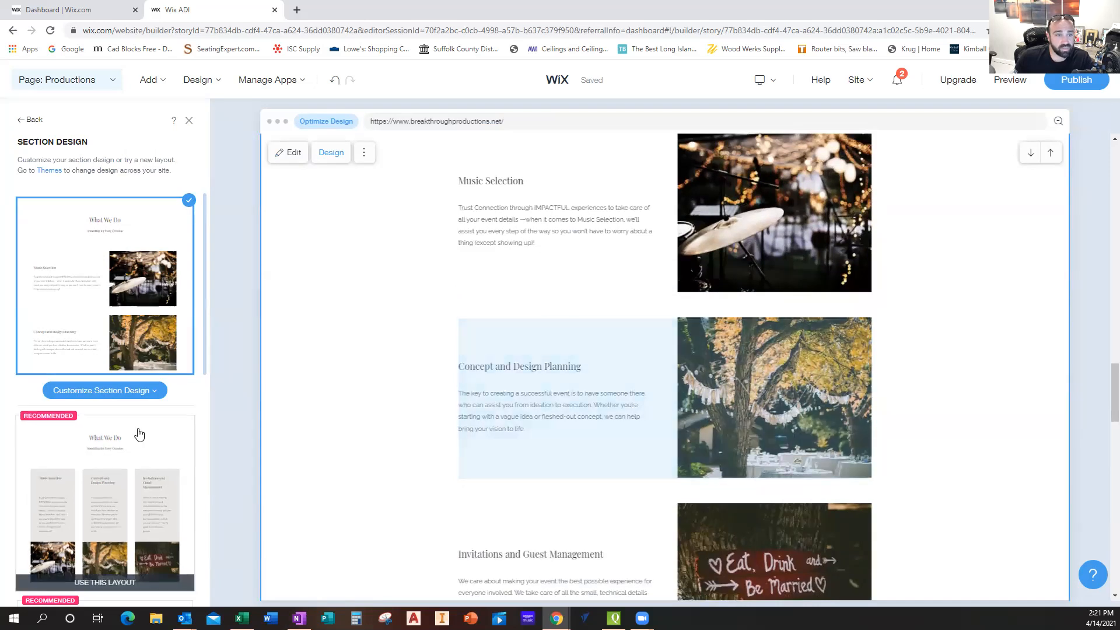
pyautogui.scroll(-2, 156, 385)
pyautogui.click(110, 340)
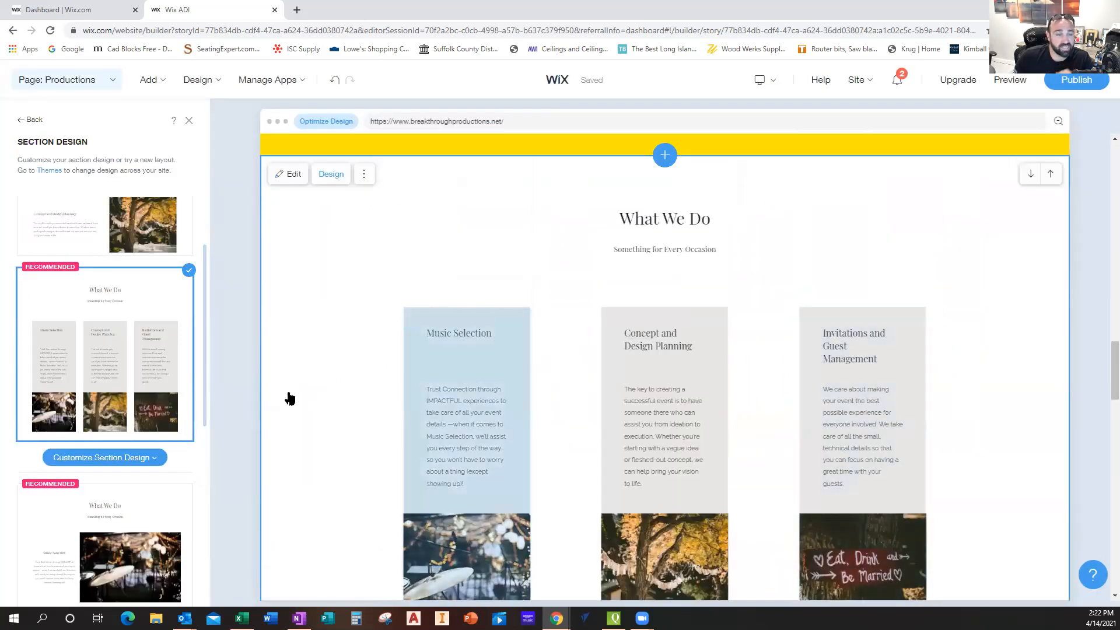
pyautogui.scroll(-1, 461, 406)
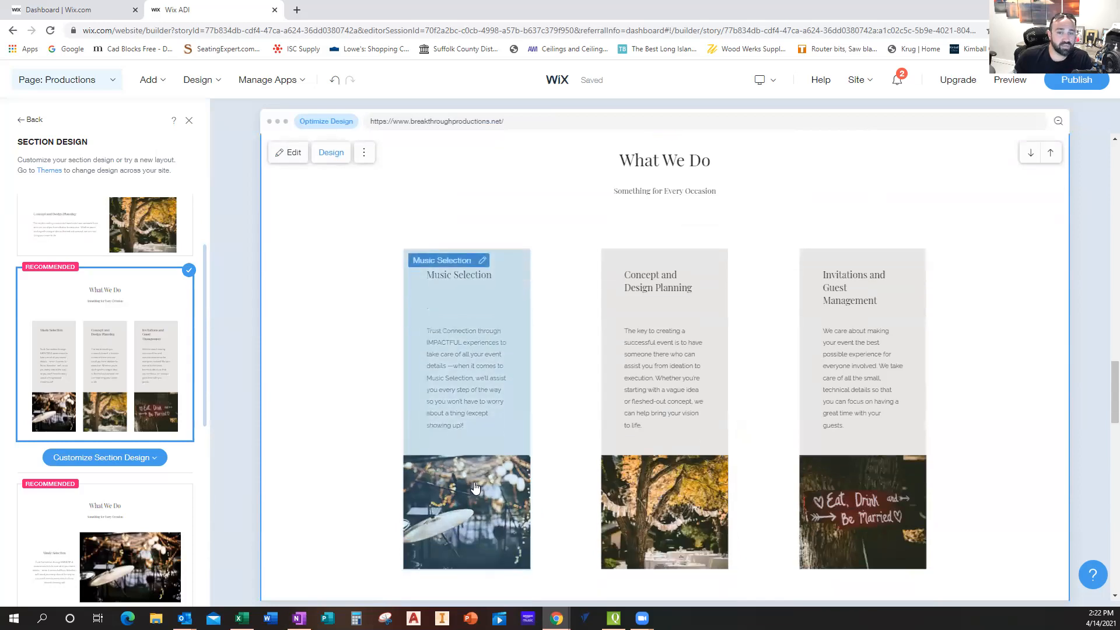
# Step: Leave the section design options and move the What We Do section above the yellow section containing Creative and Project Management
pyautogui.scroll(-2, 393, 483)
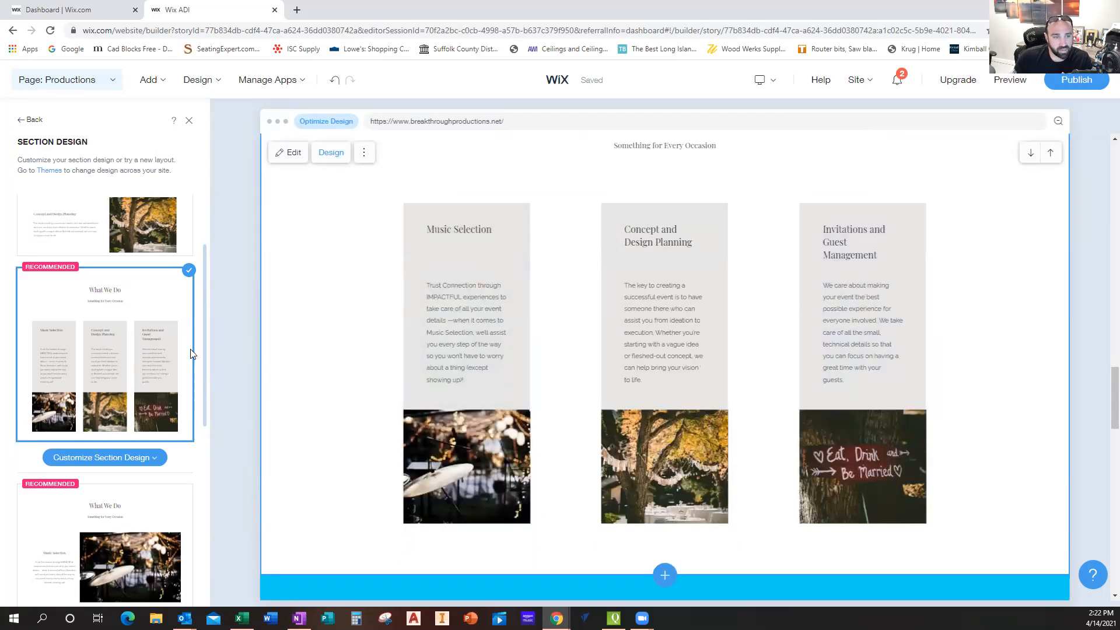
pyautogui.scroll(2, 177, 355)
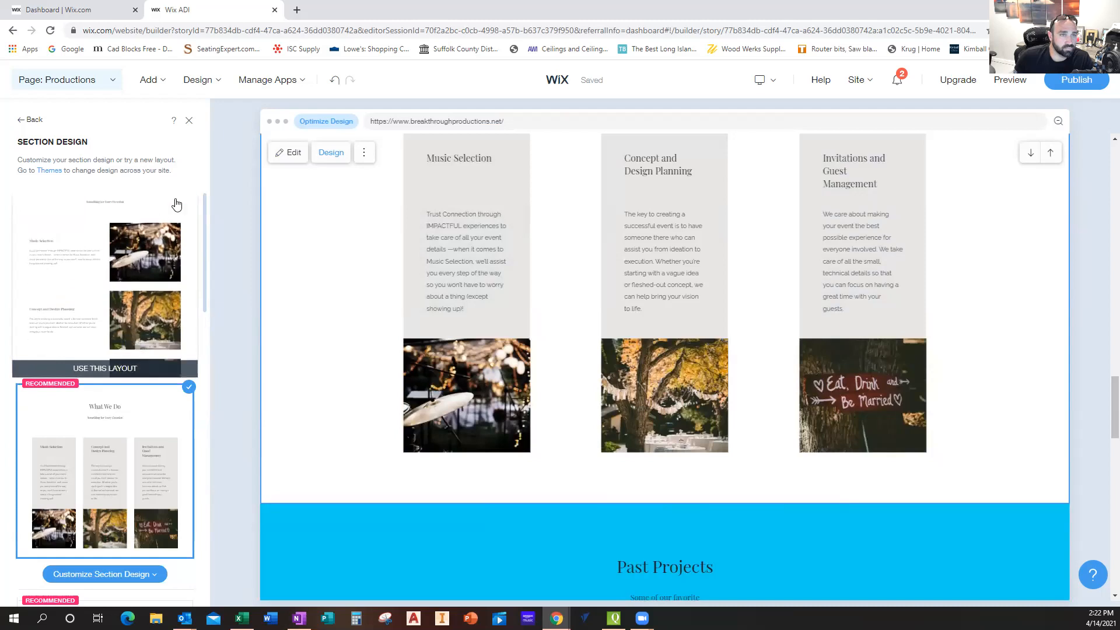
pyautogui.click(28, 119)
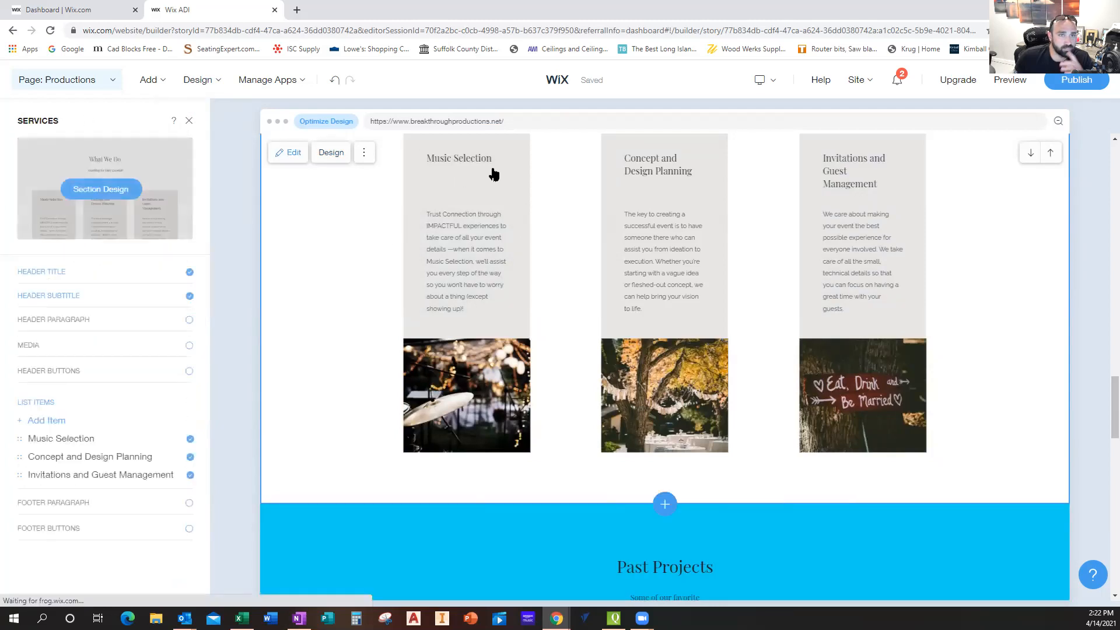
pyautogui.click(189, 122)
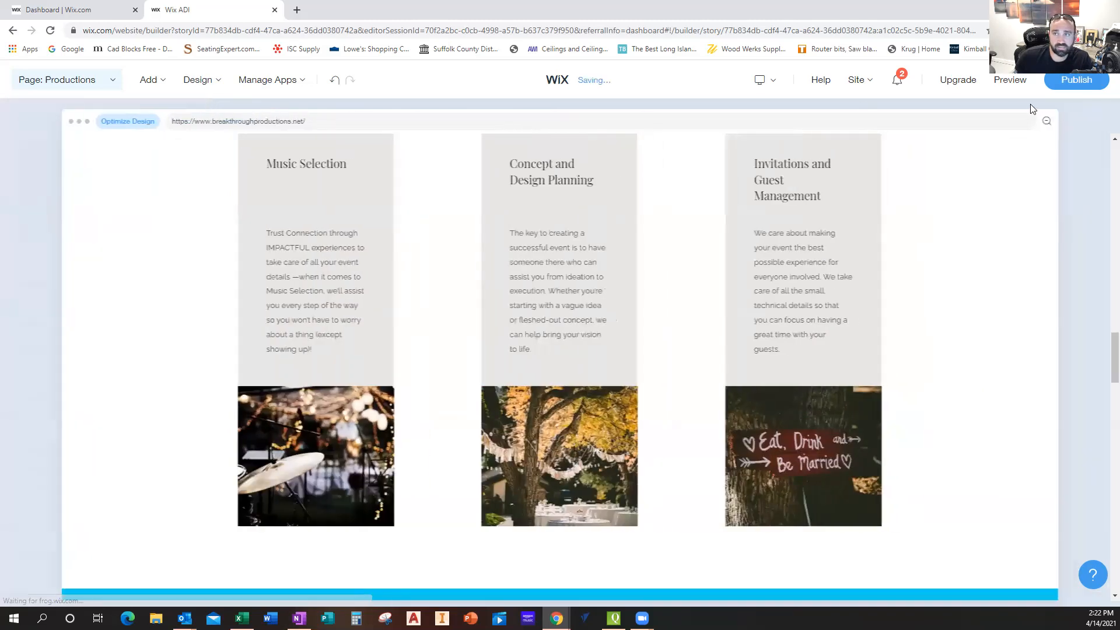
pyautogui.scroll(5, 712, 443)
pyautogui.scroll(-4, 655, 361)
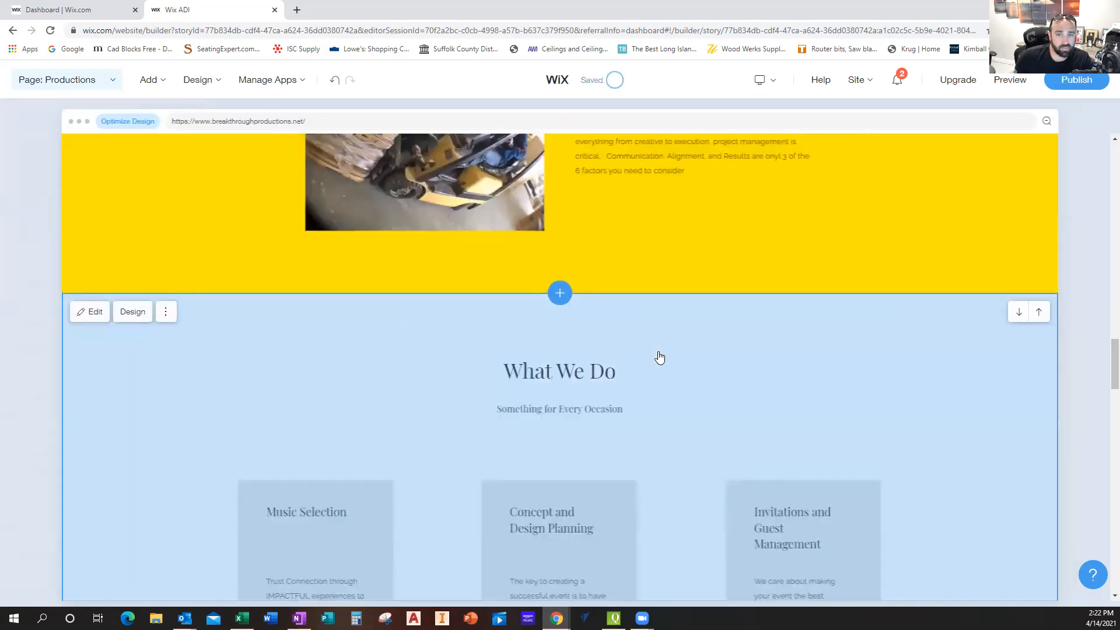
pyautogui.click(1019, 312)
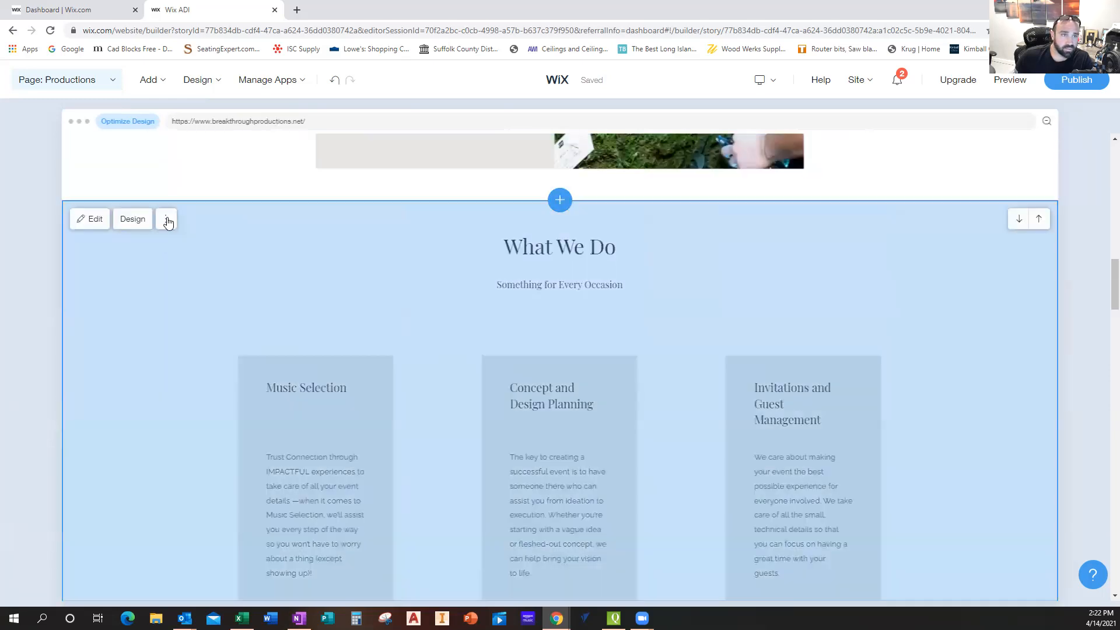
# Step: Delete the What We Do section from the Productions page
pyautogui.click(167, 219)
pyautogui.click(149, 298)
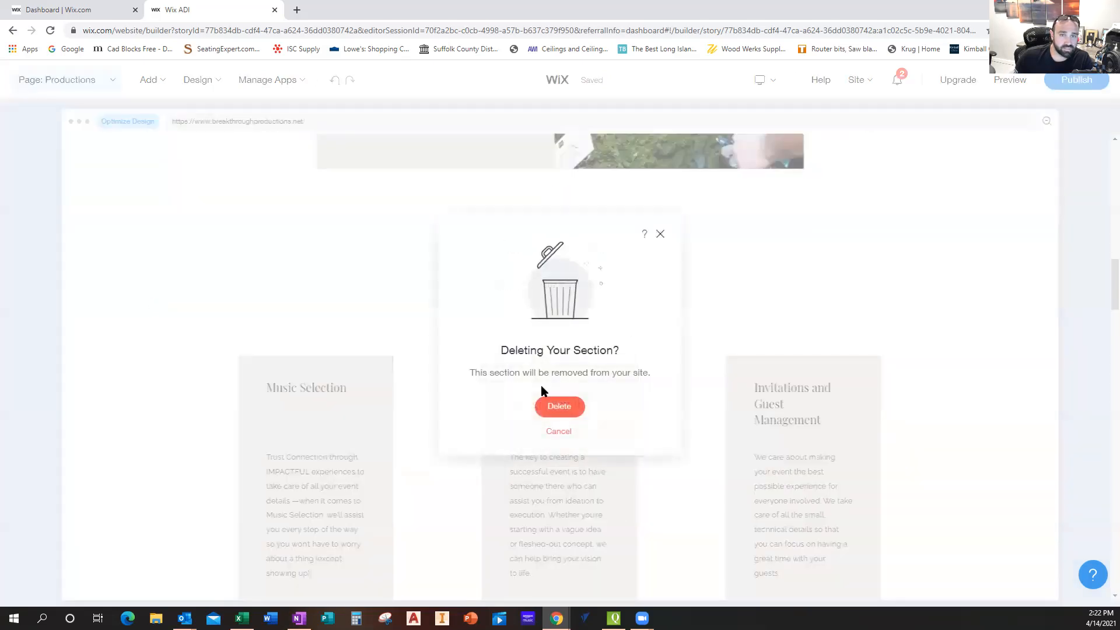
pyautogui.click(560, 406)
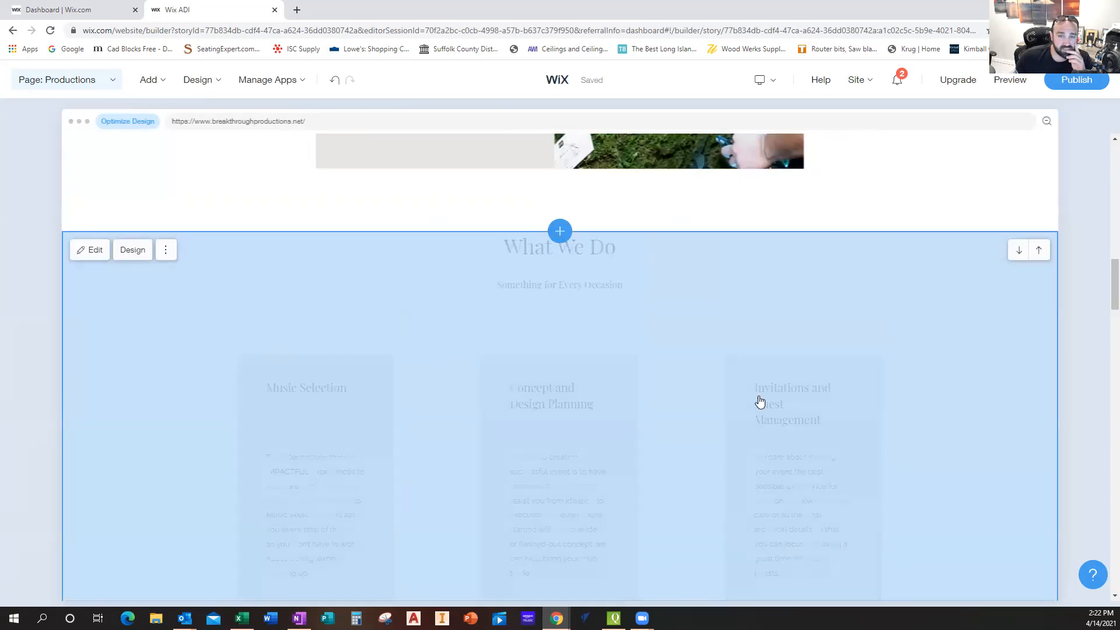
# Step: Examine the Past Projects section's editable content and the details of its Jack Daniel's list item
pyautogui.scroll(-15, 725, 392)
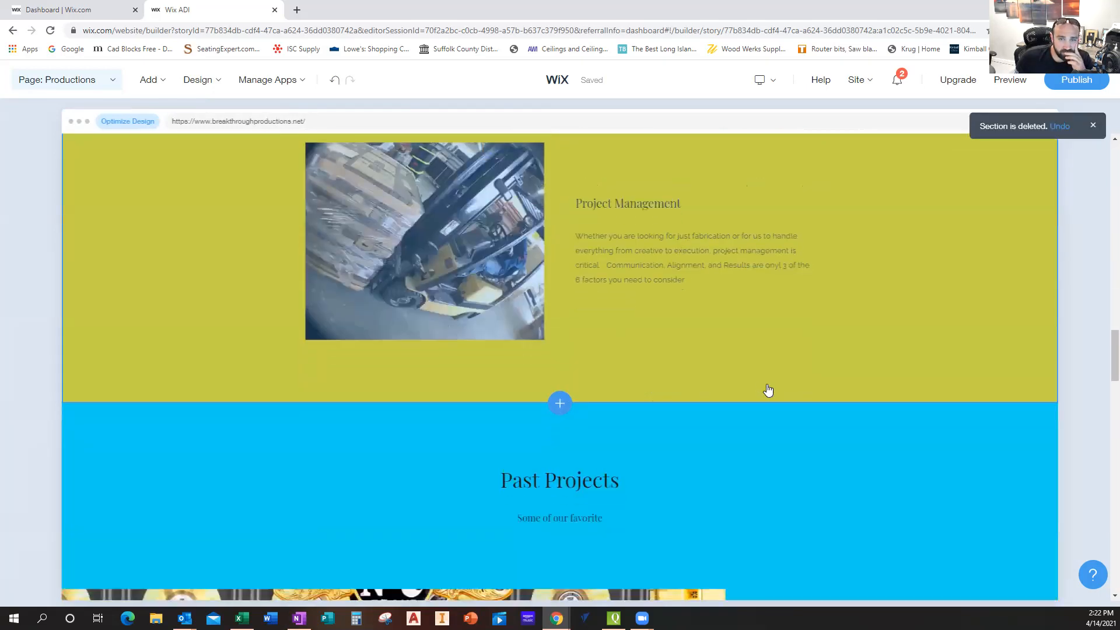
pyautogui.scroll(-12, 768, 400)
pyautogui.scroll(10, 744, 418)
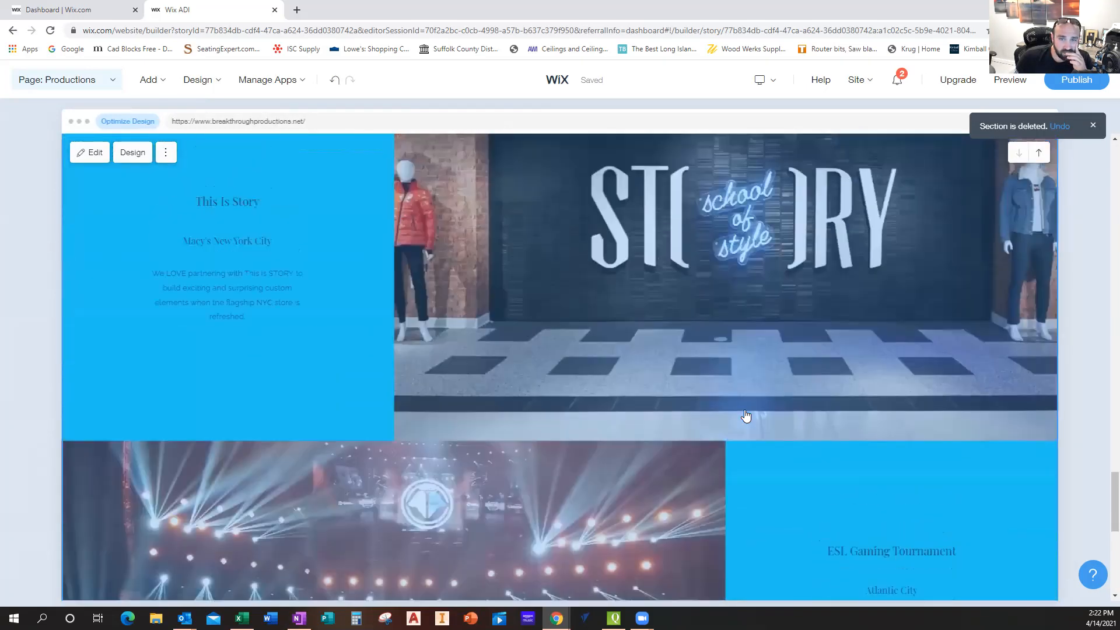
pyautogui.scroll(3, 675, 413)
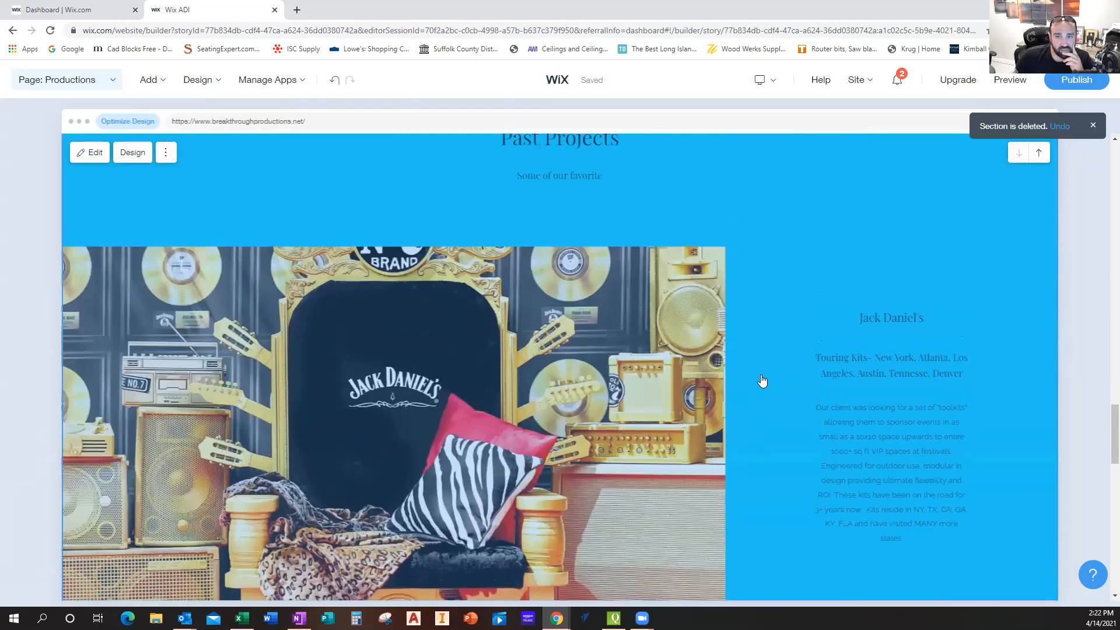
pyautogui.click(762, 380)
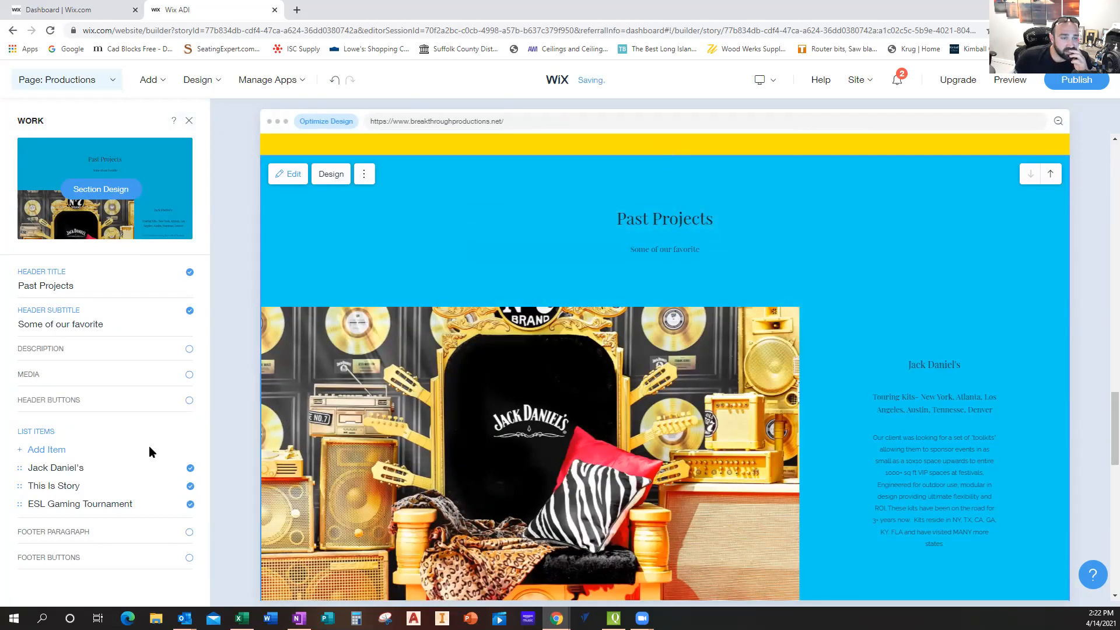
pyautogui.click(69, 467)
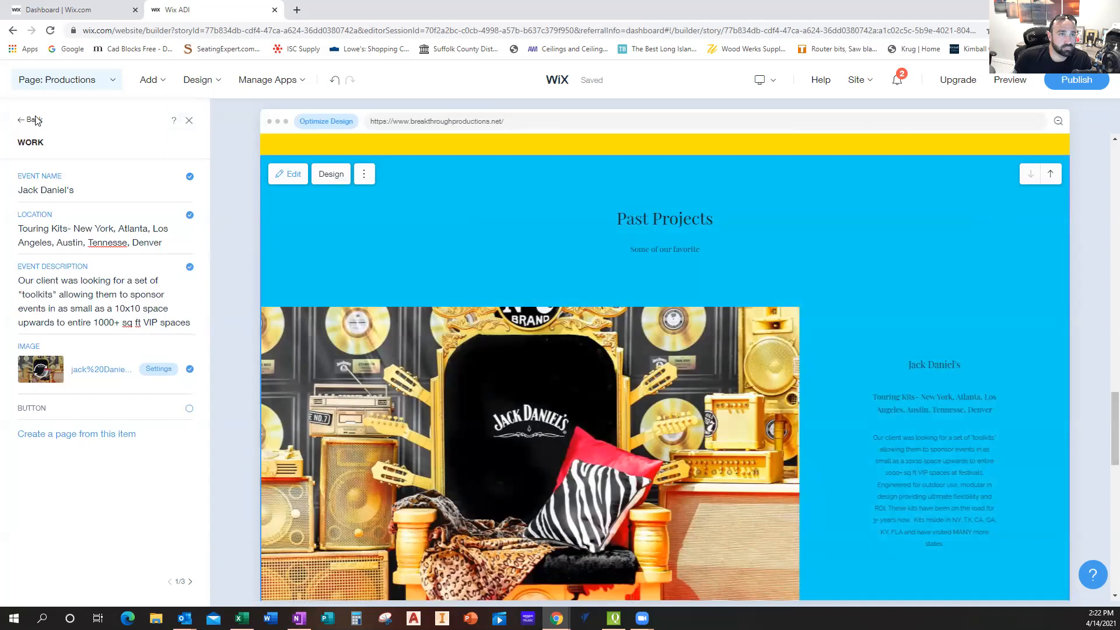
pyautogui.scroll(-2, 645, 368)
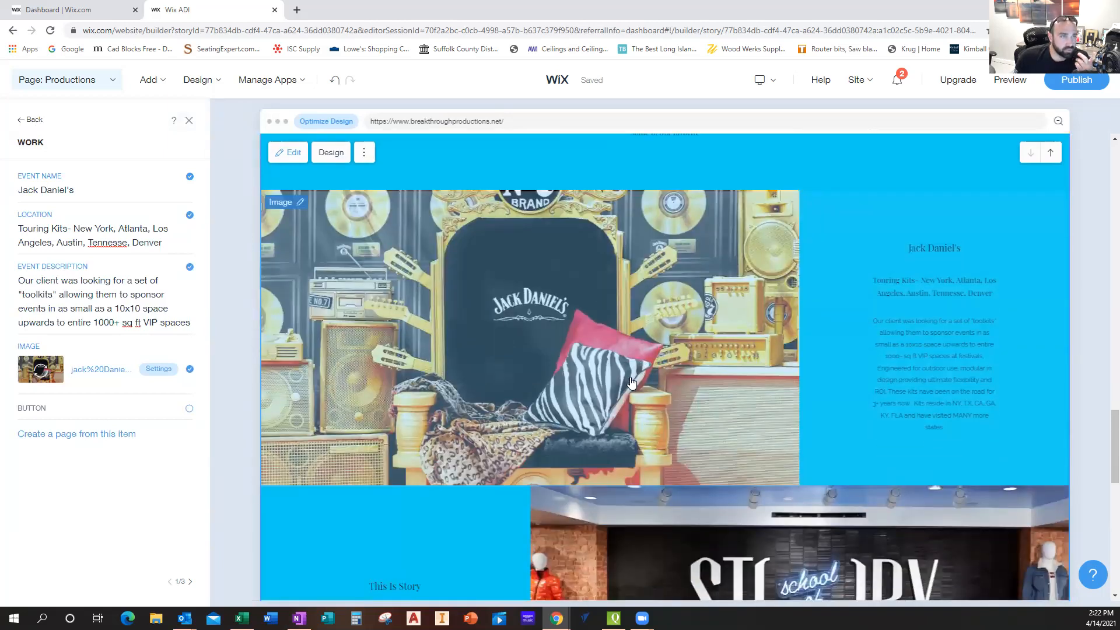
pyautogui.click(29, 119)
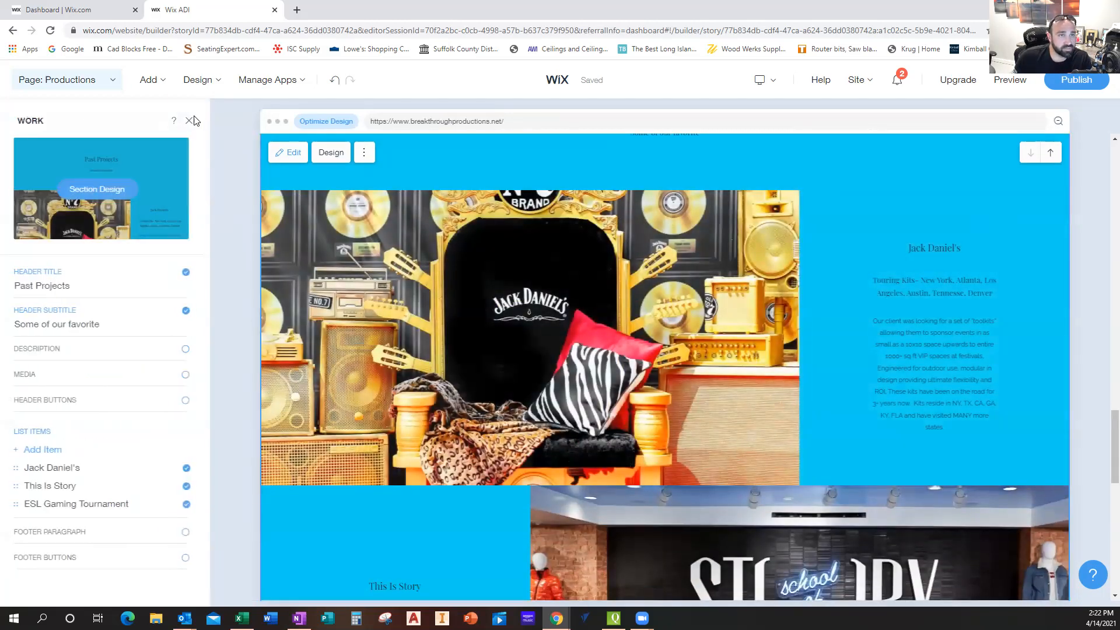
pyautogui.click(189, 121)
# Step: Open the site menu editor from the page manager and review how pages and subpages are organized
pyautogui.click(103, 81)
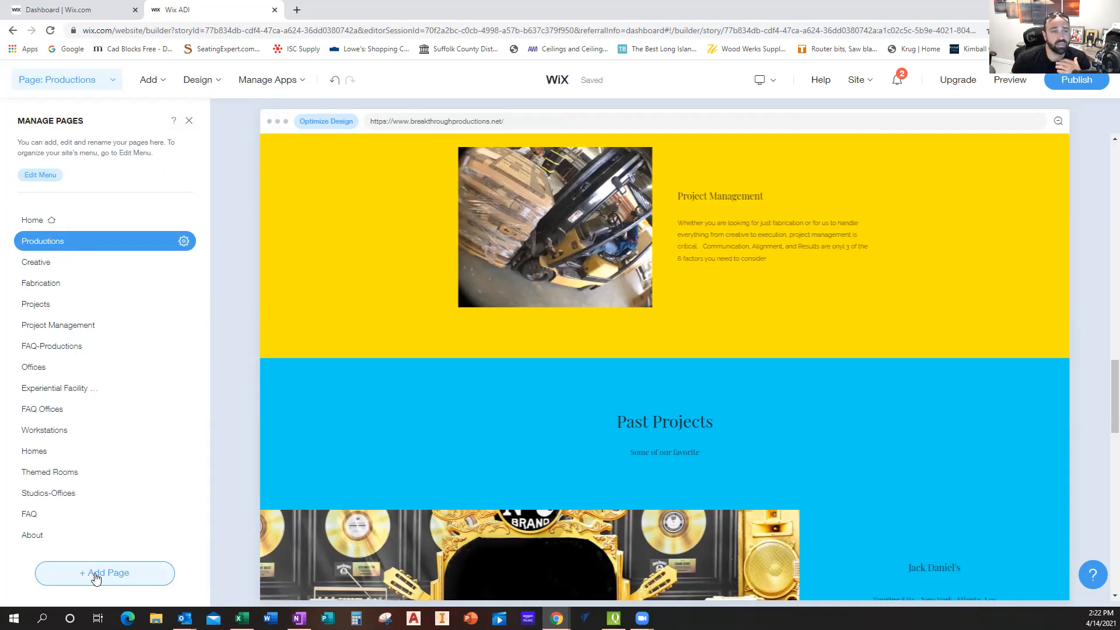
pyautogui.click(43, 176)
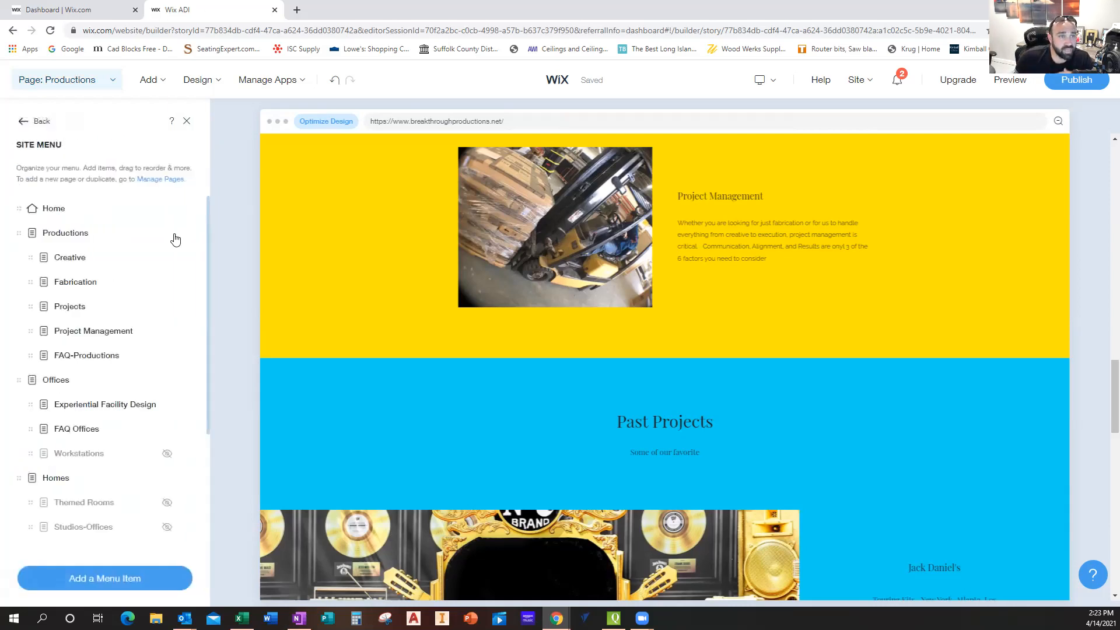
pyautogui.scroll(-2, 100, 266)
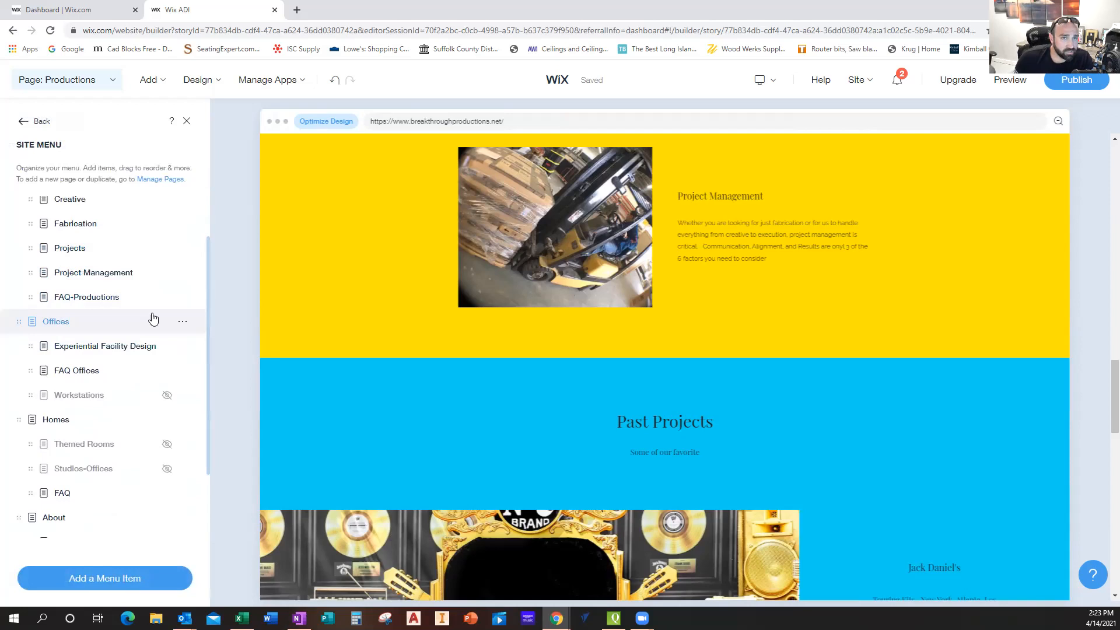
pyautogui.scroll(10, 607, 397)
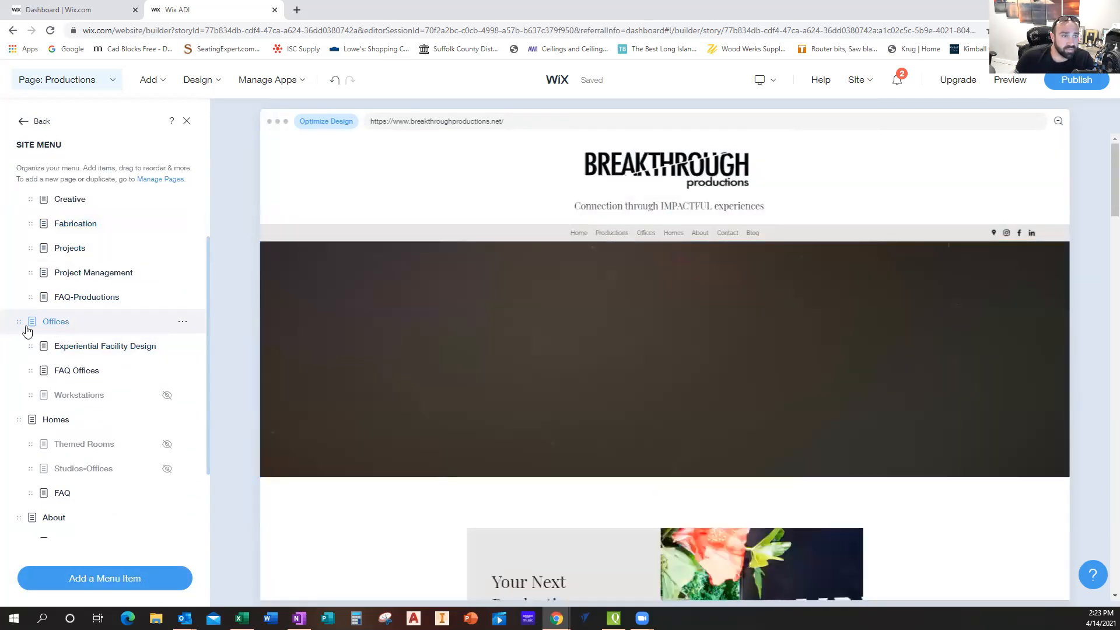
pyautogui.scroll(2, 55, 320)
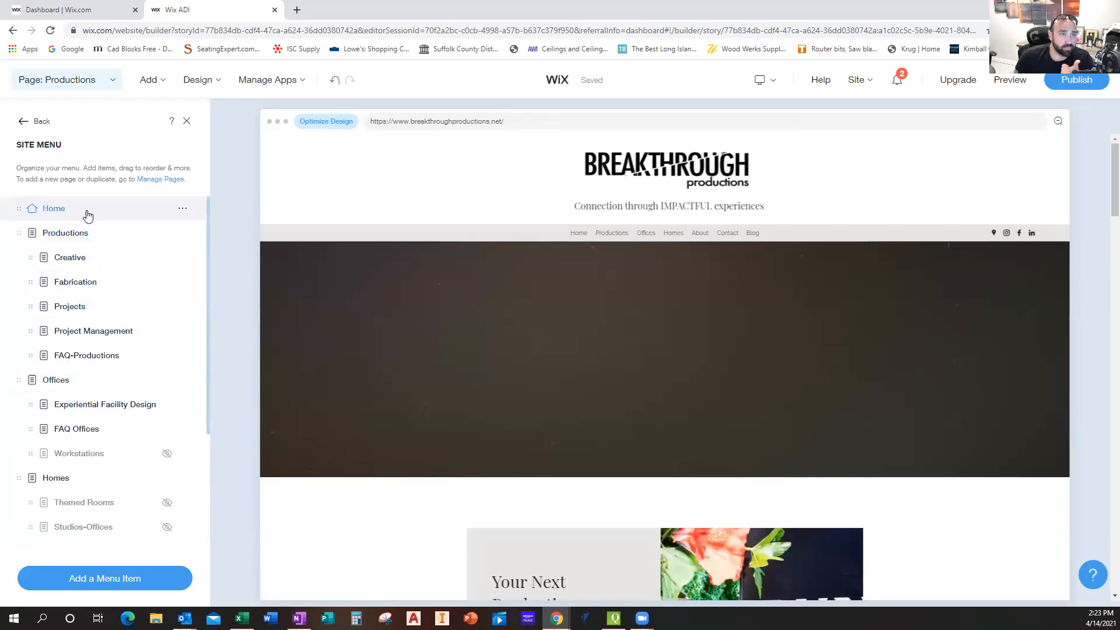
pyautogui.scroll(-3, 90, 460)
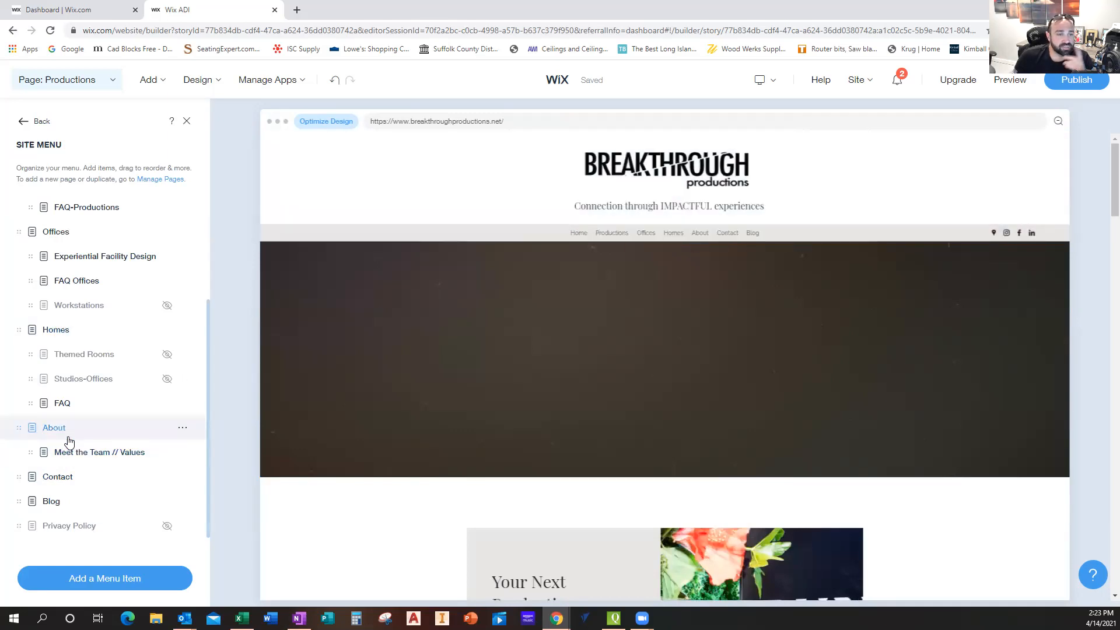
# Step: Check which options are available for the Contact and About menu items, and close the site menu editor
pyautogui.click(182, 476)
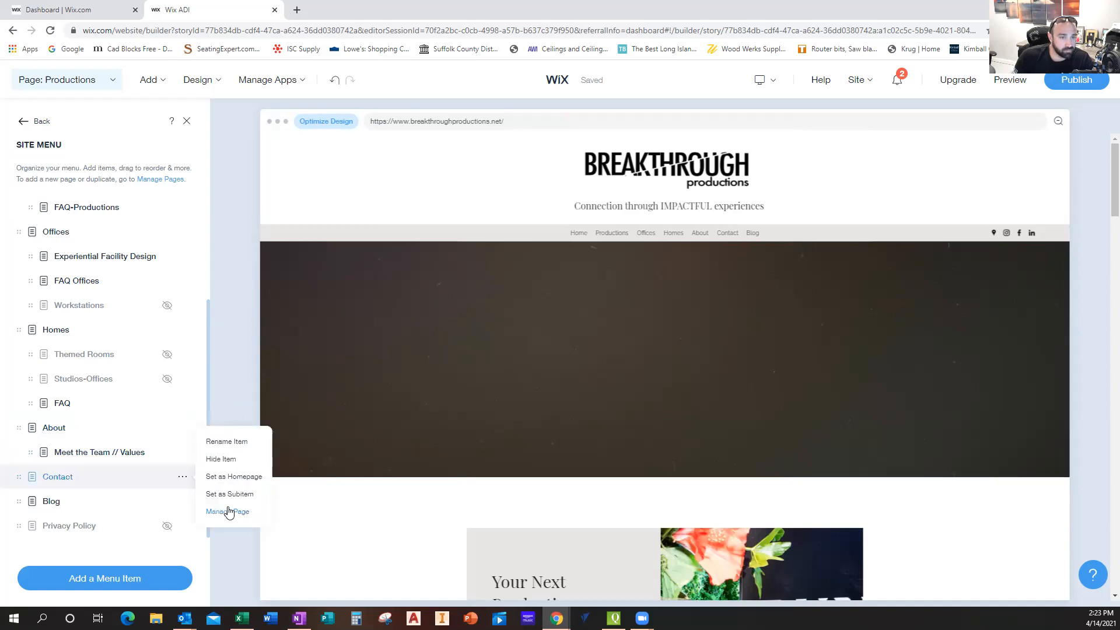
pyautogui.click(225, 348)
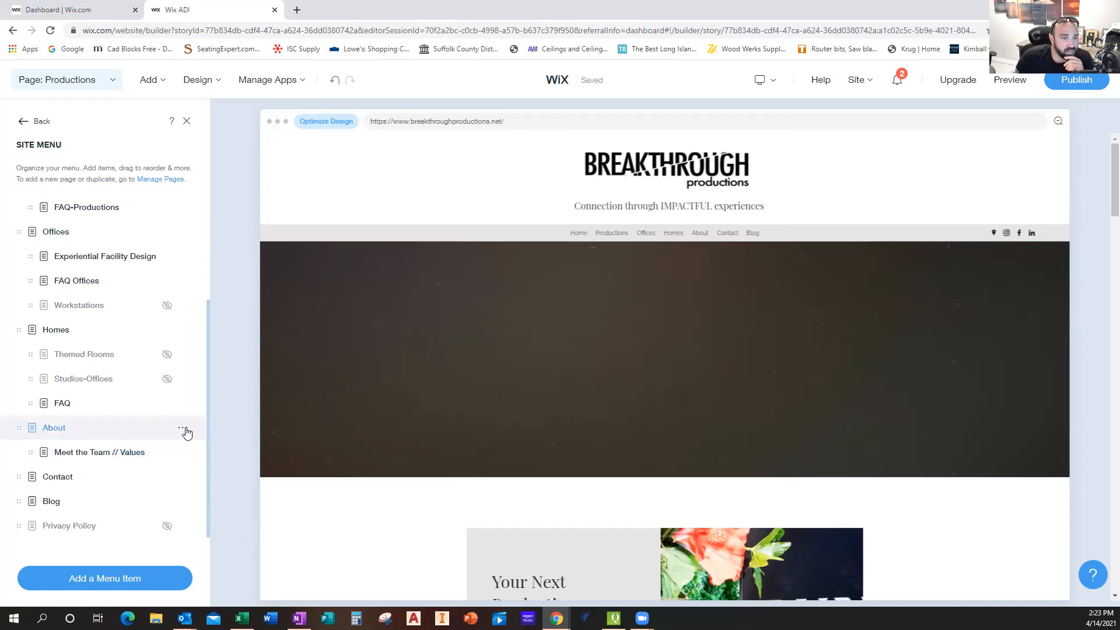
pyautogui.click(183, 429)
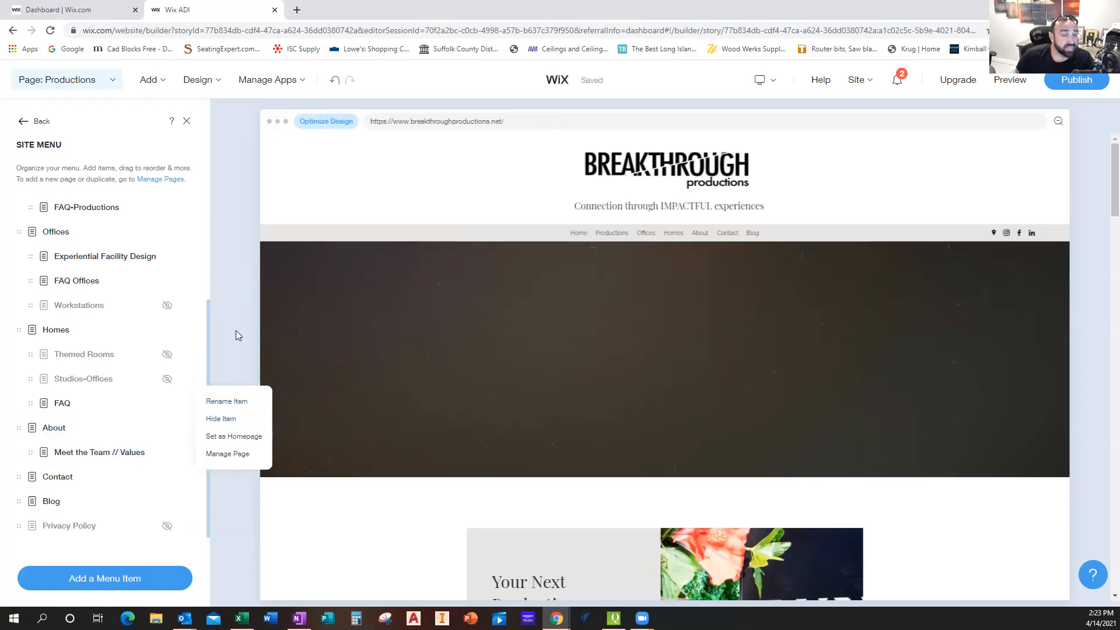
pyautogui.click(231, 357)
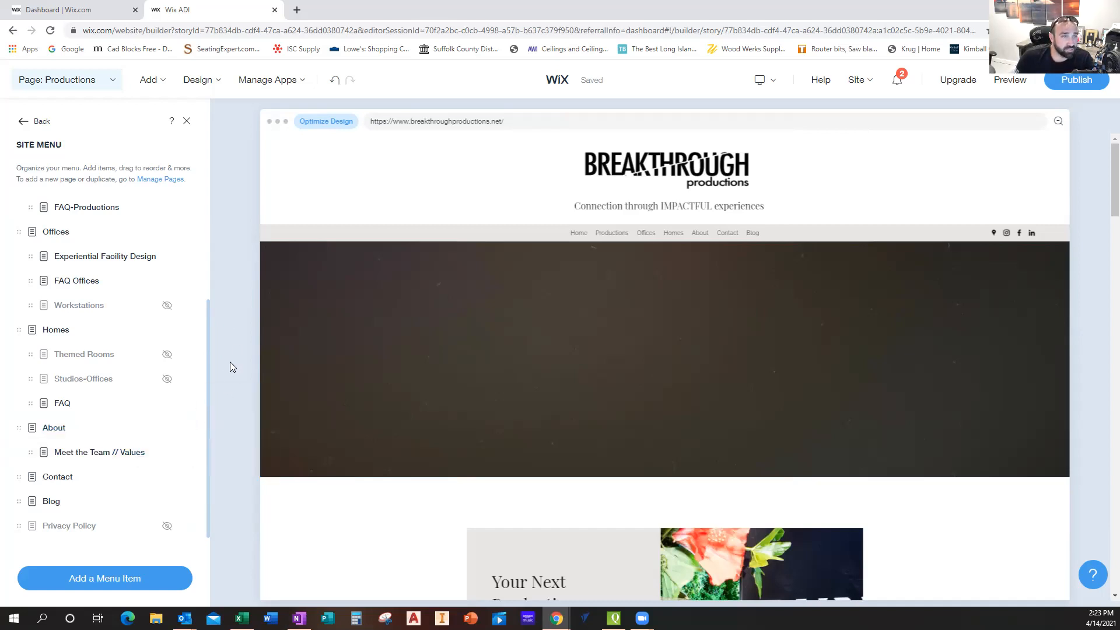
pyautogui.click(187, 121)
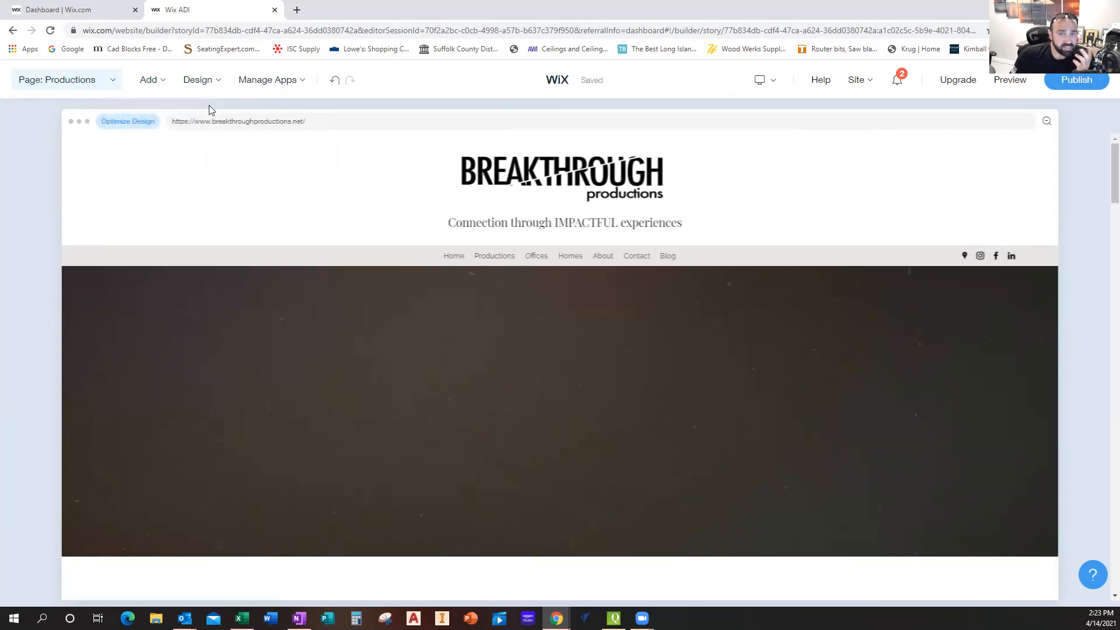
# Step: Review the full list of site pages and look over the sections of the Productions page
pyautogui.click(115, 82)
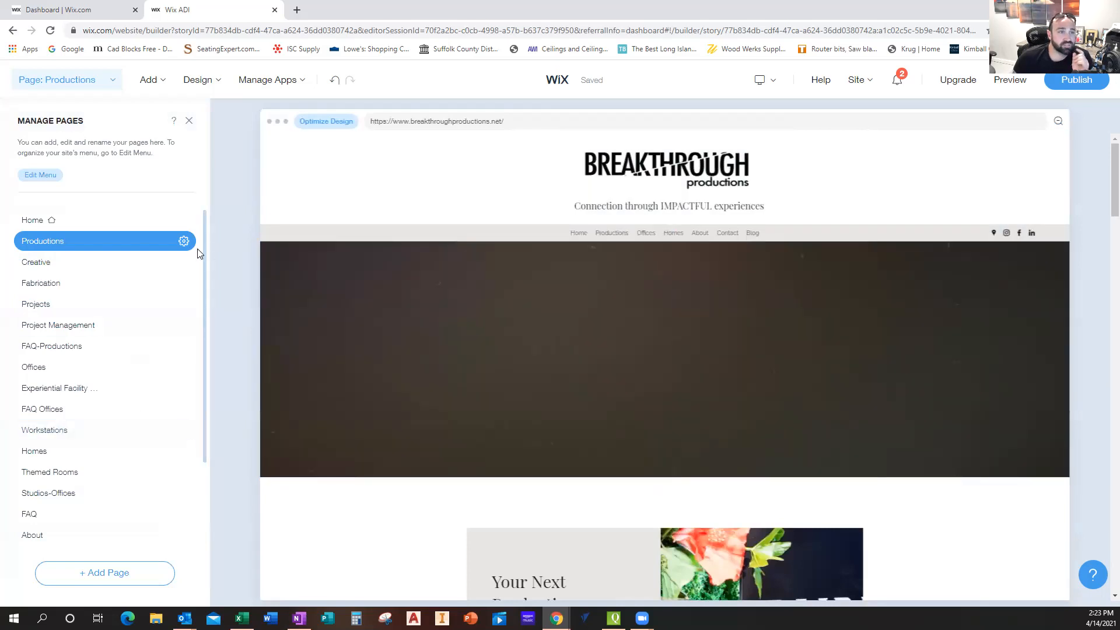
pyautogui.scroll(-3, 197, 254)
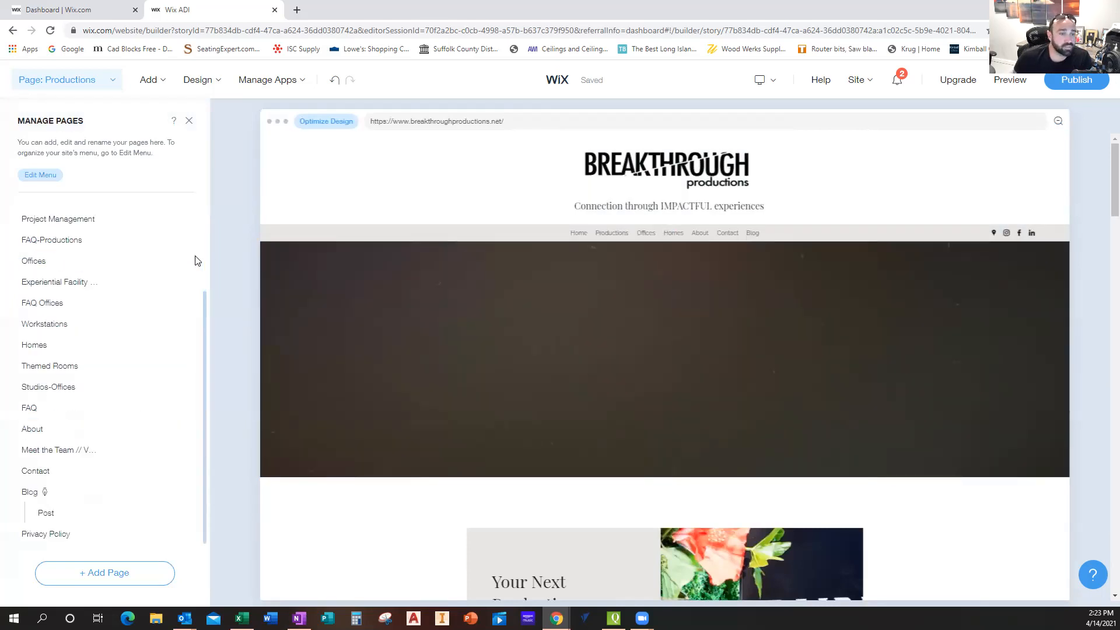
pyautogui.scroll(-1, 227, 411)
pyautogui.scroll(-3, 227, 411)
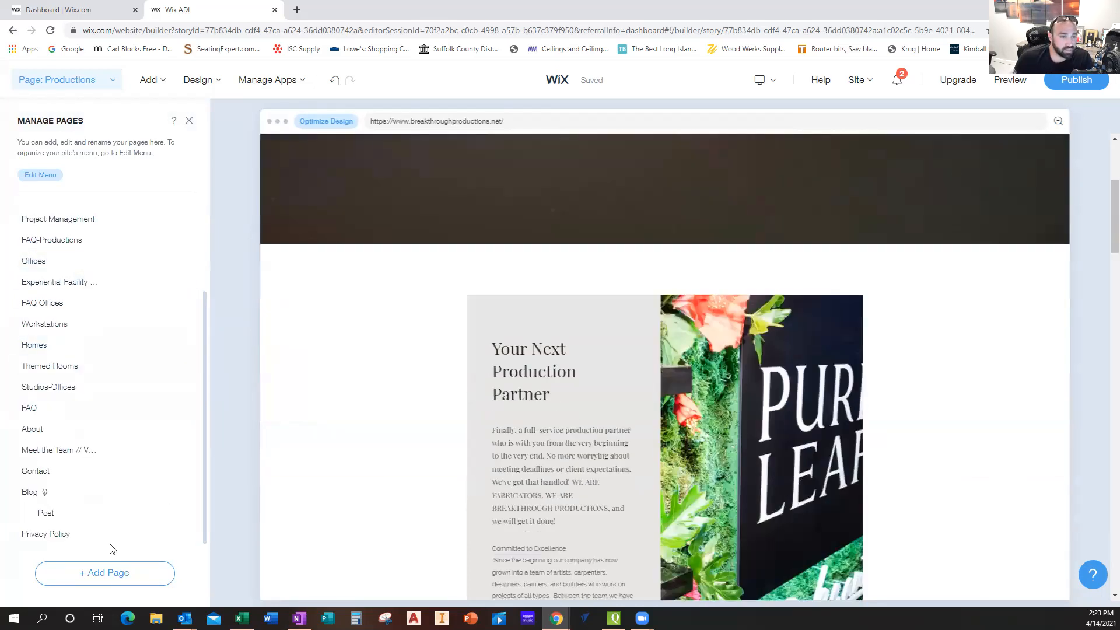
pyautogui.scroll(3, 121, 470)
pyautogui.scroll(-7, 456, 453)
pyautogui.scroll(-20, 455, 445)
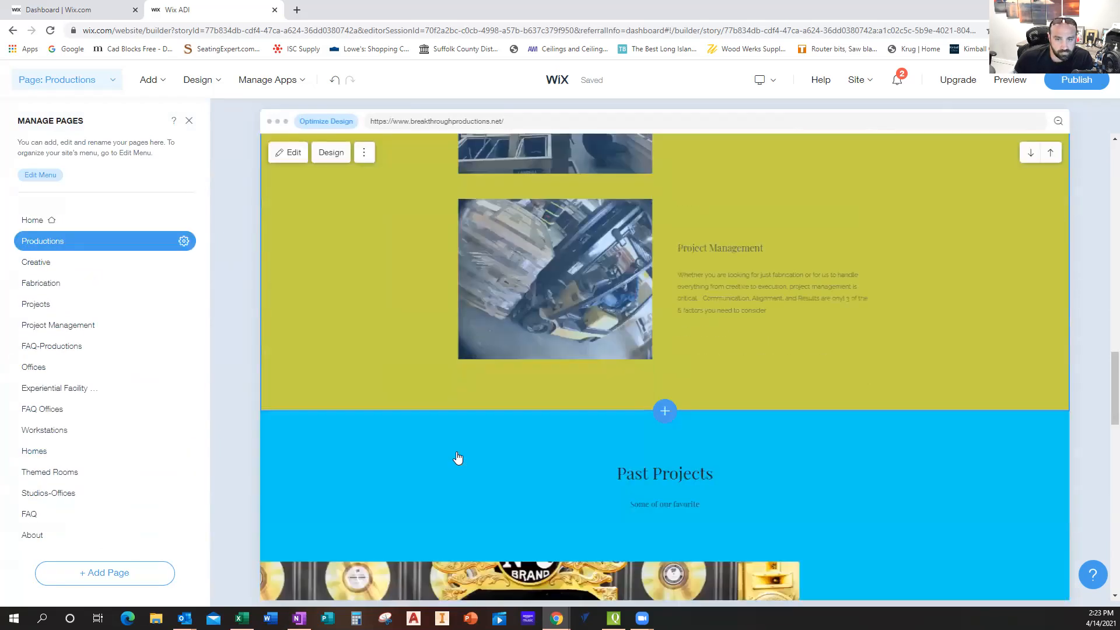
pyautogui.scroll(20, 450, 439)
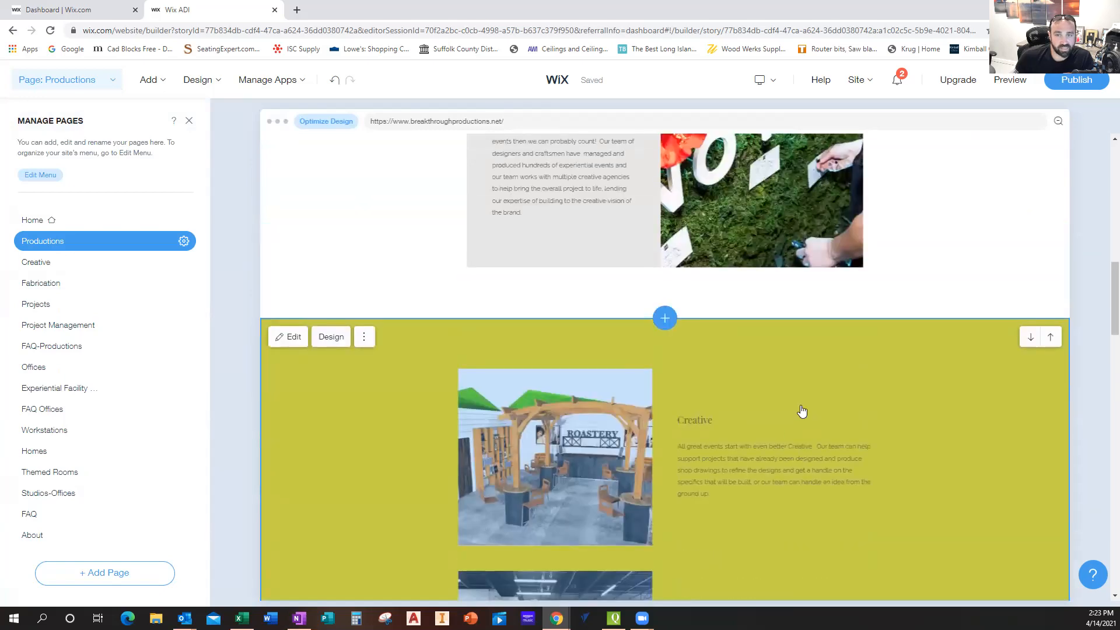
pyautogui.scroll(-15, 817, 402)
# Step: Examine the editable settings of the site header and close them
pyautogui.scroll(20, 828, 396)
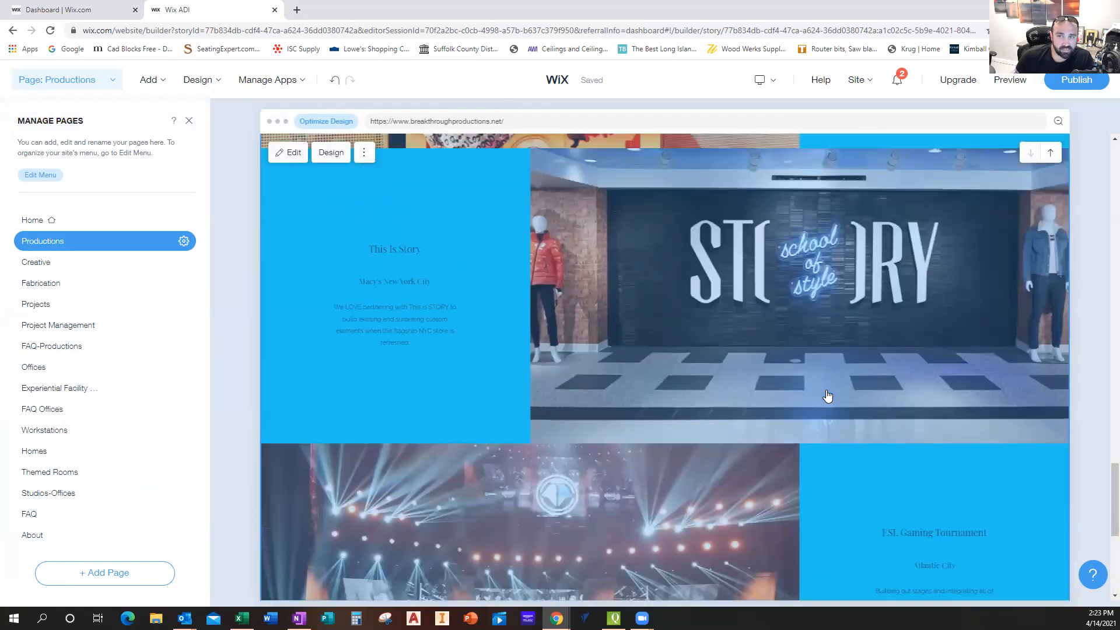
pyautogui.scroll(4, 807, 420)
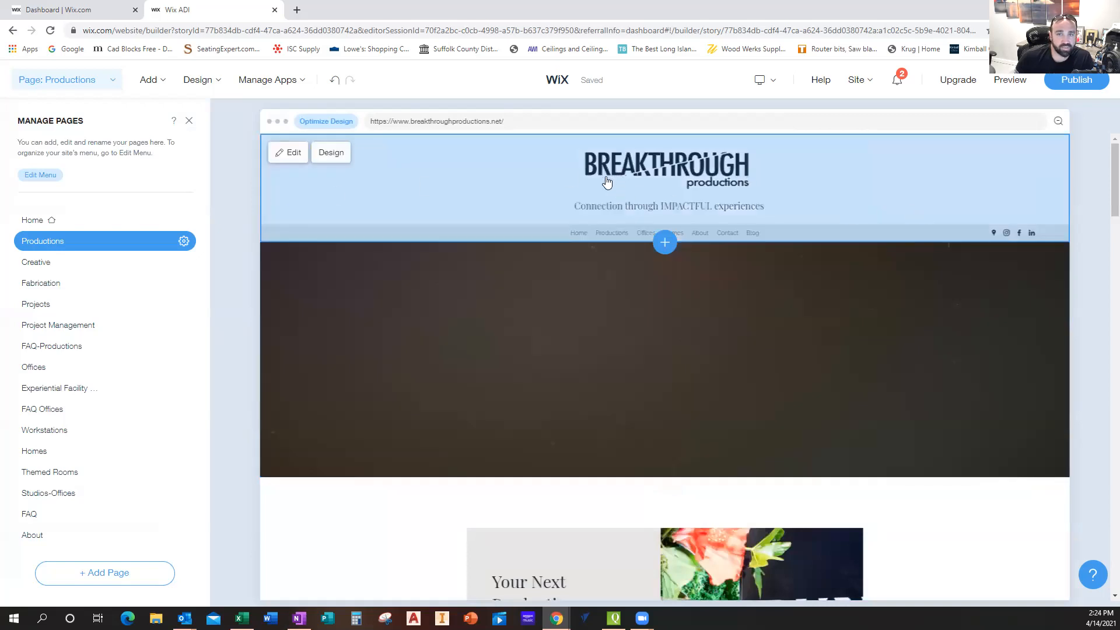
pyautogui.click(871, 187)
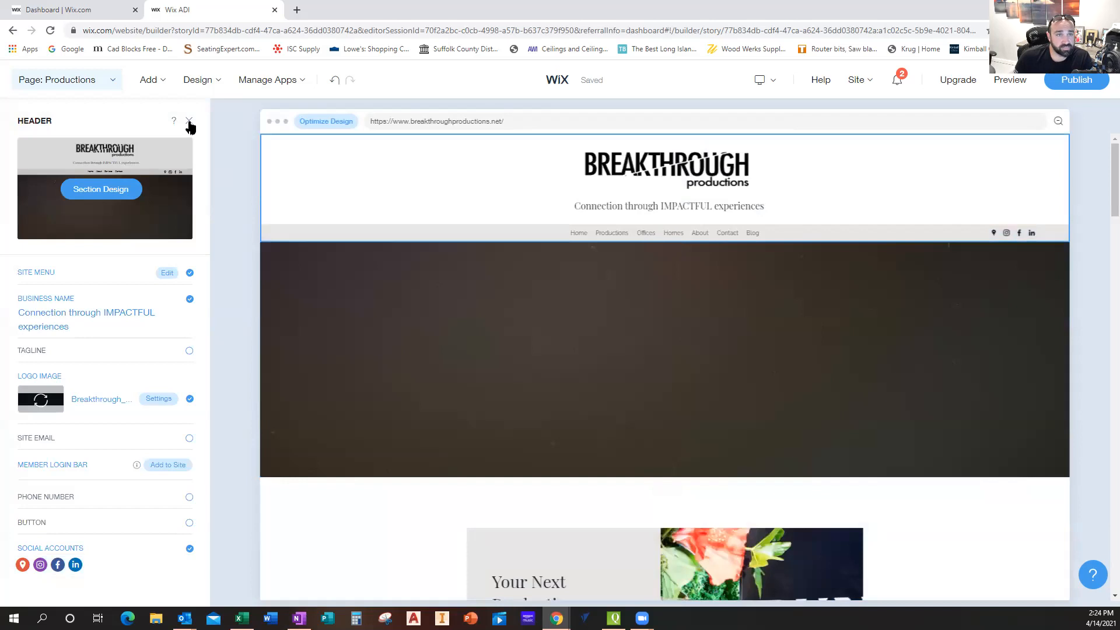
pyautogui.click(188, 123)
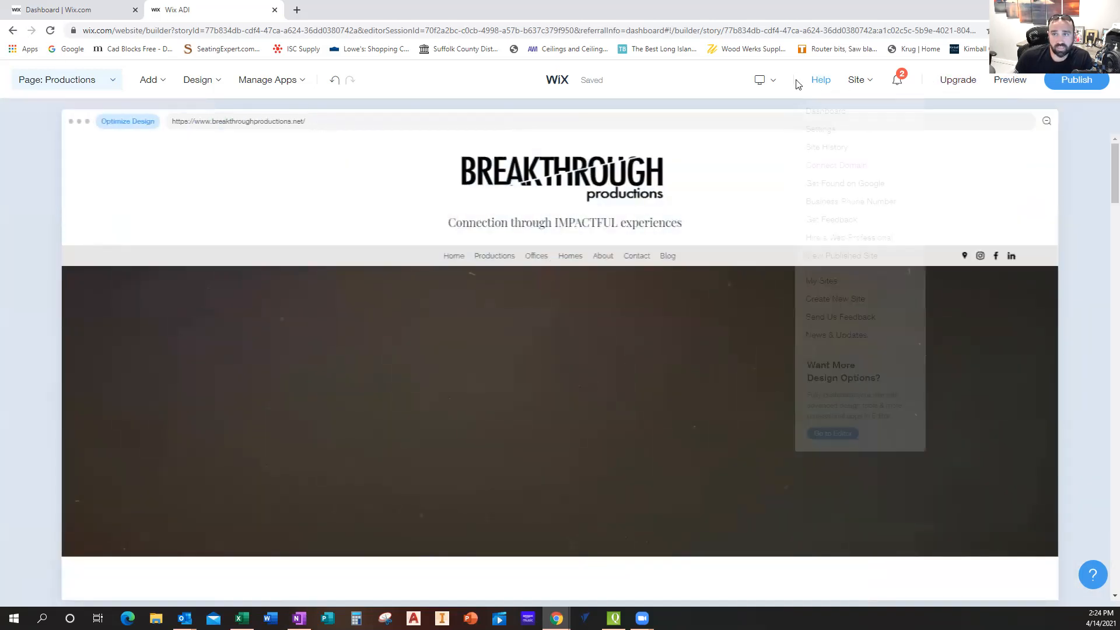
# Step: Preview the Productions page as a visitor sees it, review its sections, and return to the editor
pyautogui.click(1006, 80)
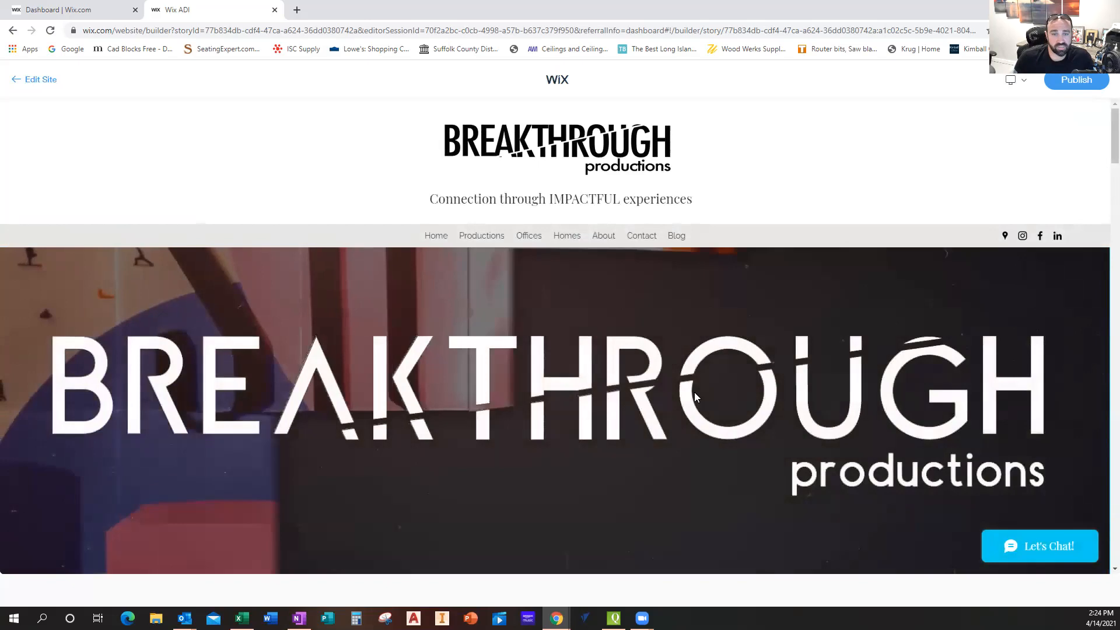
pyautogui.scroll(-4, 753, 286)
pyautogui.scroll(-20, 757, 296)
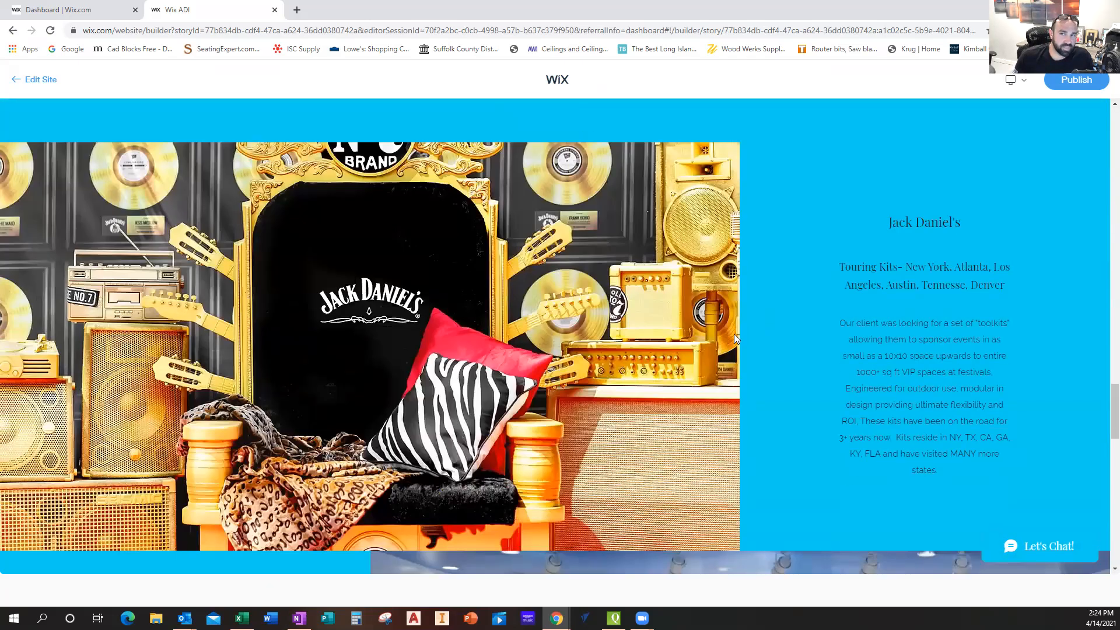
pyautogui.scroll(-5, 729, 341)
pyautogui.scroll(20, 714, 347)
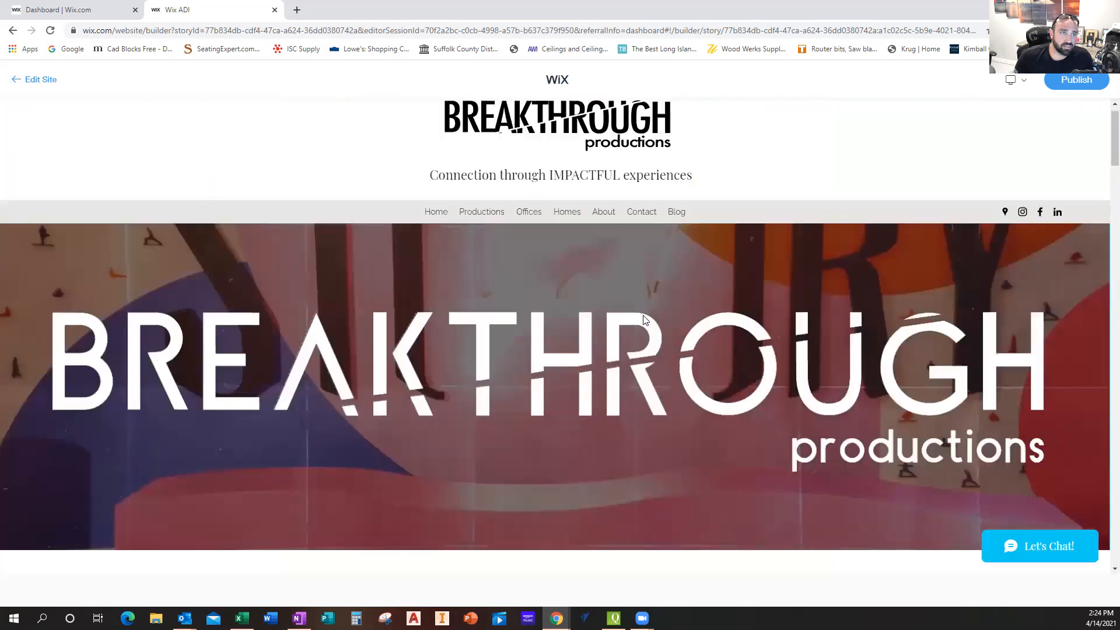
pyautogui.scroll(1, 645, 320)
pyautogui.click(28, 85)
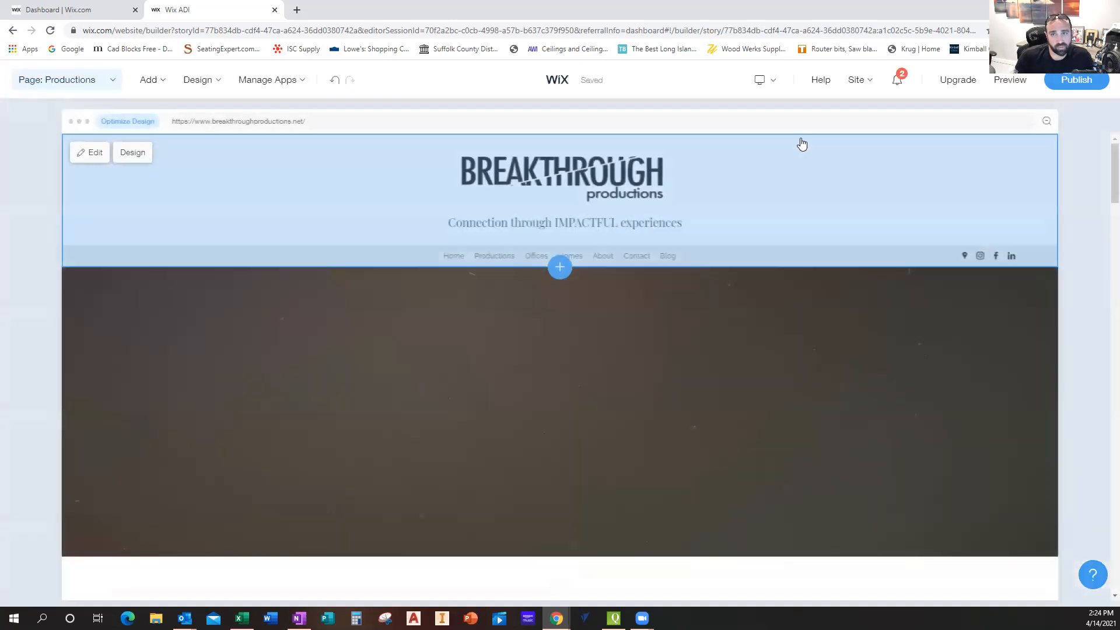
# Step: Switch the editor to the mobile view and dismiss the introductory tips
pyautogui.moveTo(761, 79)
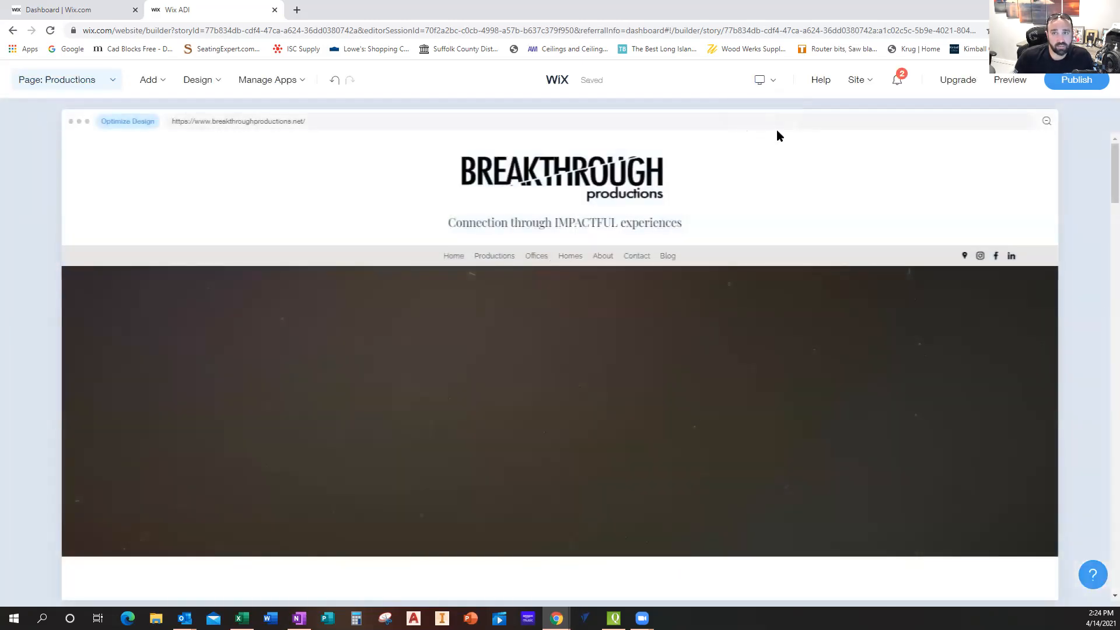
pyautogui.click(769, 129)
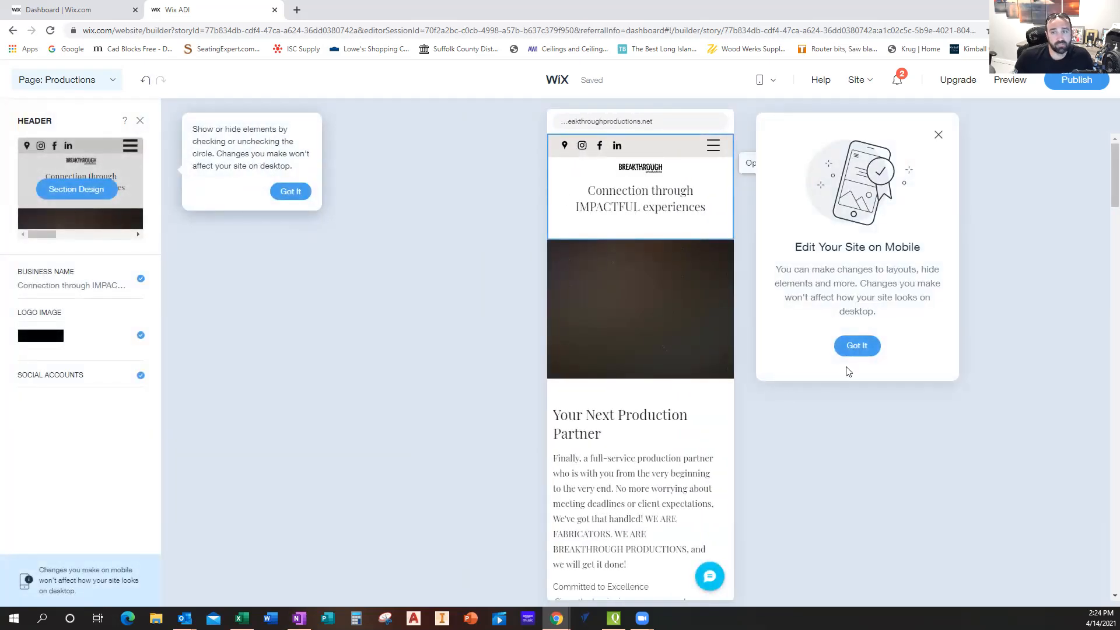
pyautogui.click(857, 346)
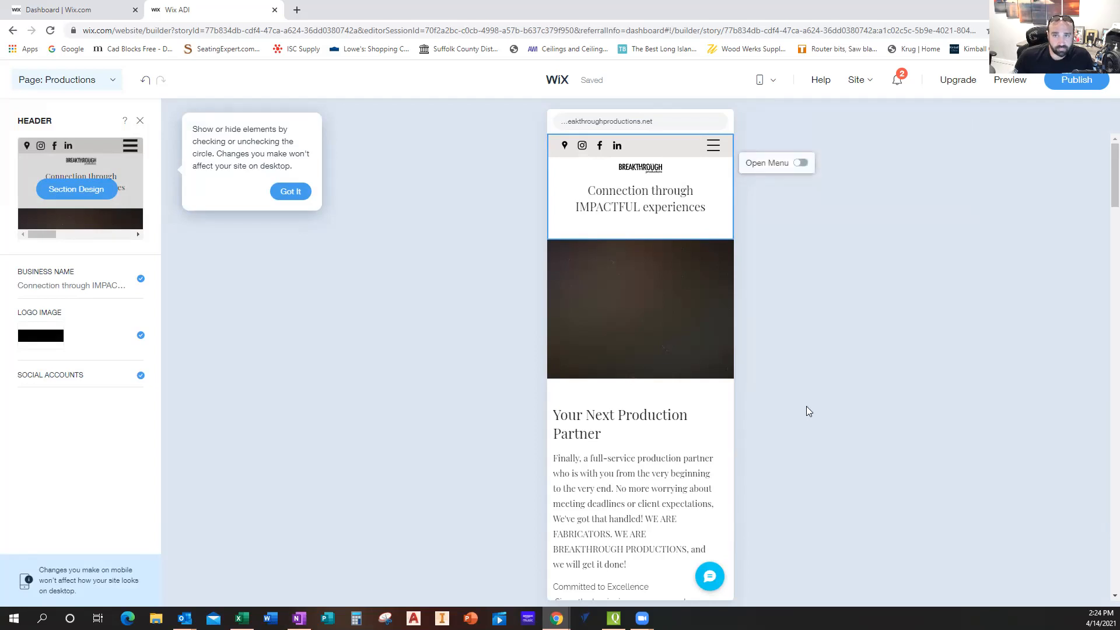
pyautogui.click(290, 191)
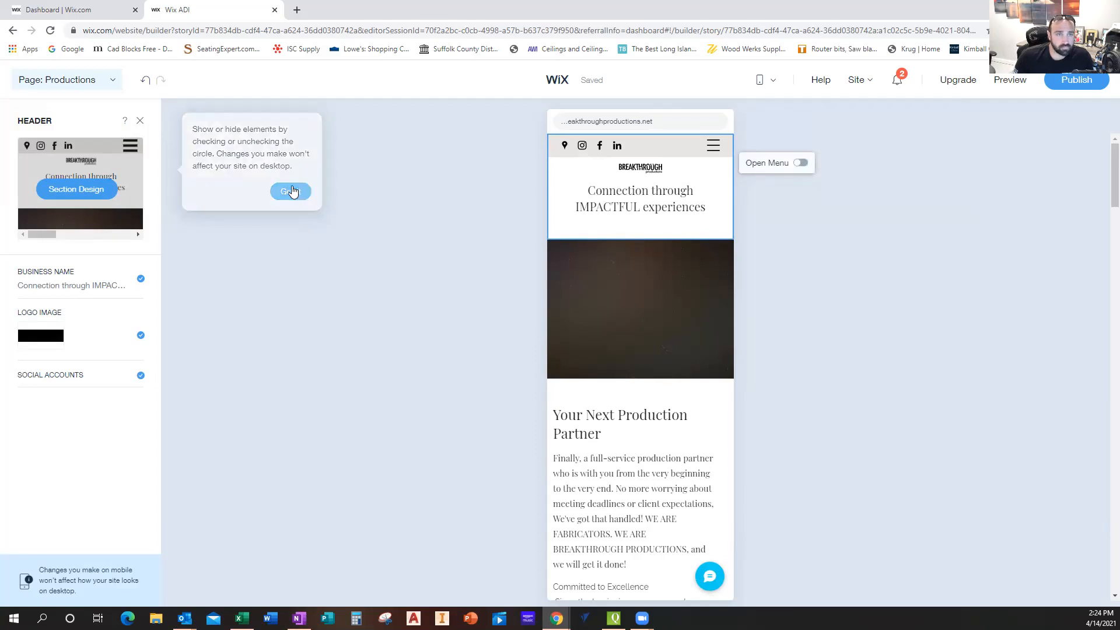
# Step: Review the Productions page's mobile layout down to the footer, and switch back to the desktop view
pyautogui.scroll(-2, 641, 361)
pyautogui.scroll(-10, 649, 375)
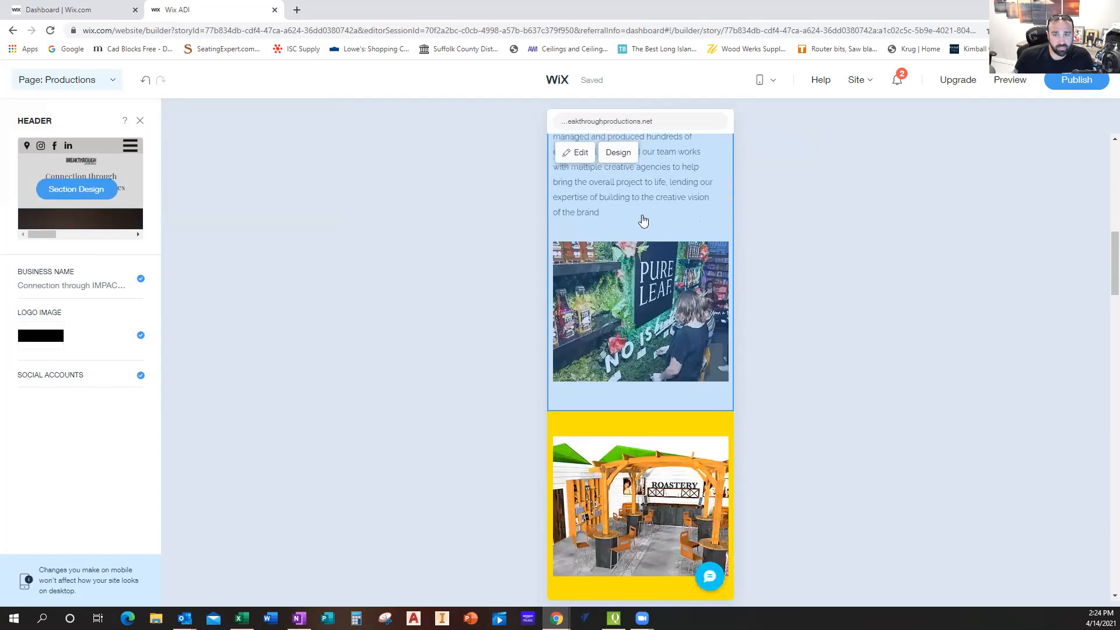
pyautogui.scroll(-15, 686, 300)
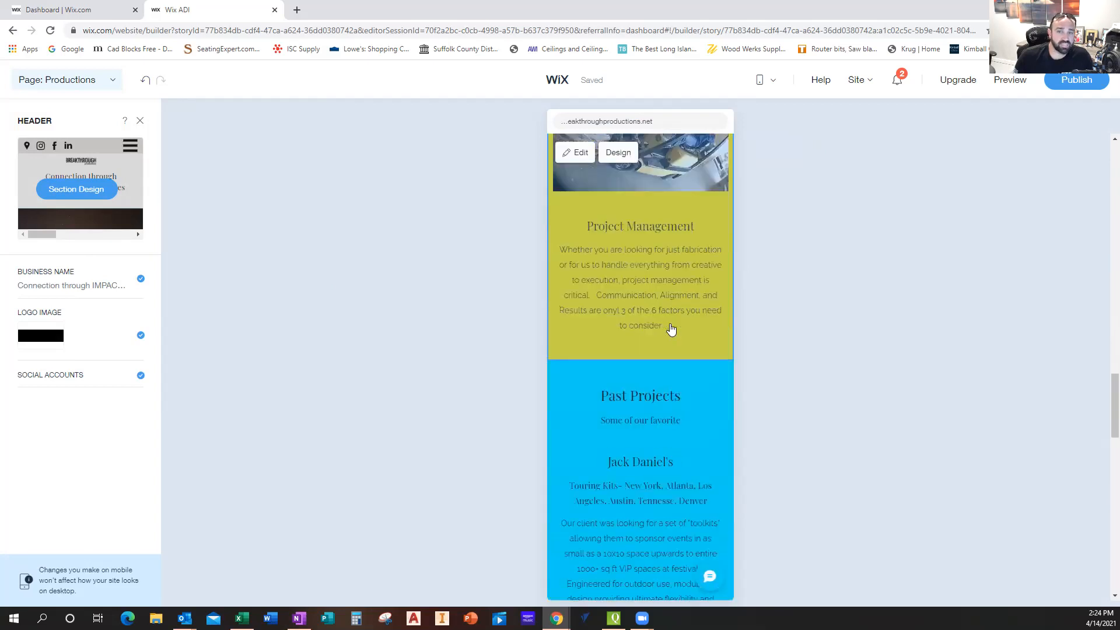
pyautogui.scroll(-2, 668, 315)
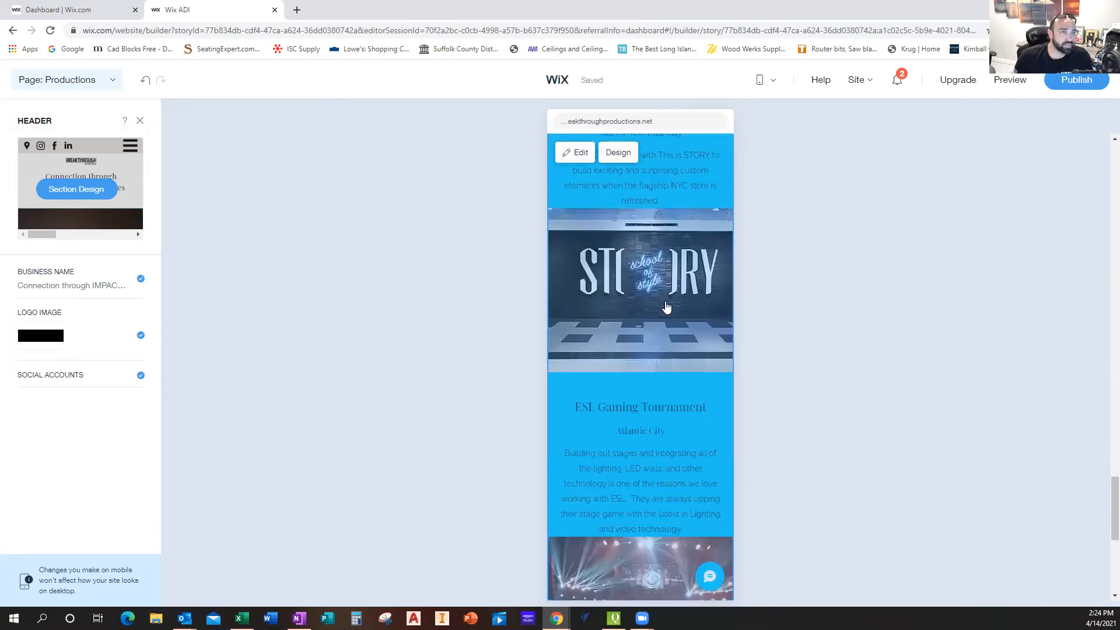
pyautogui.scroll(-10, 670, 312)
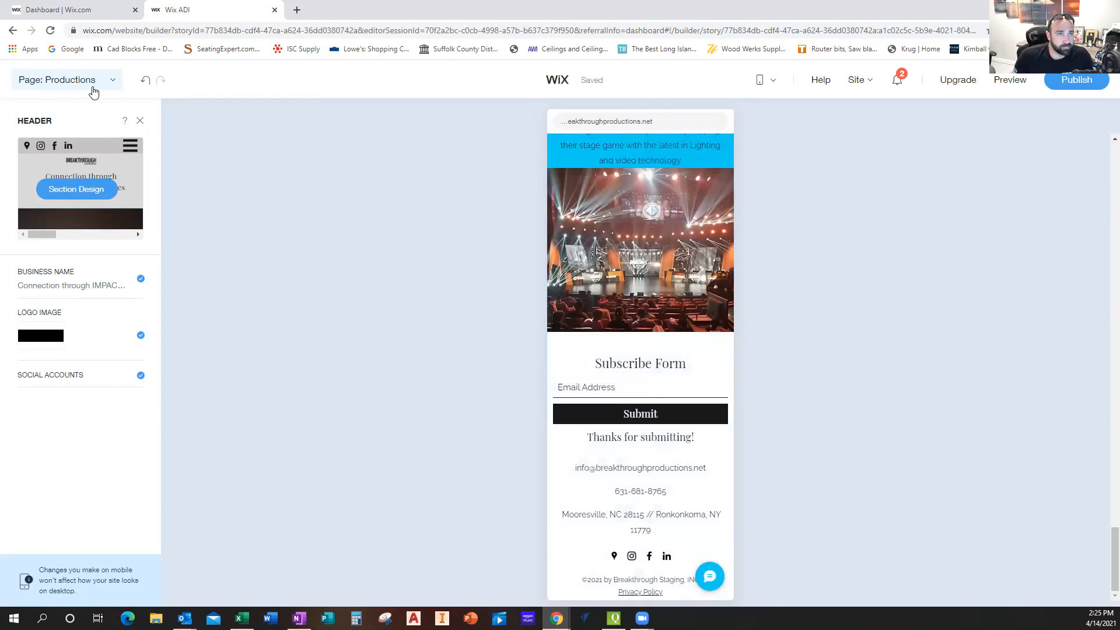
pyautogui.moveTo(777, 80)
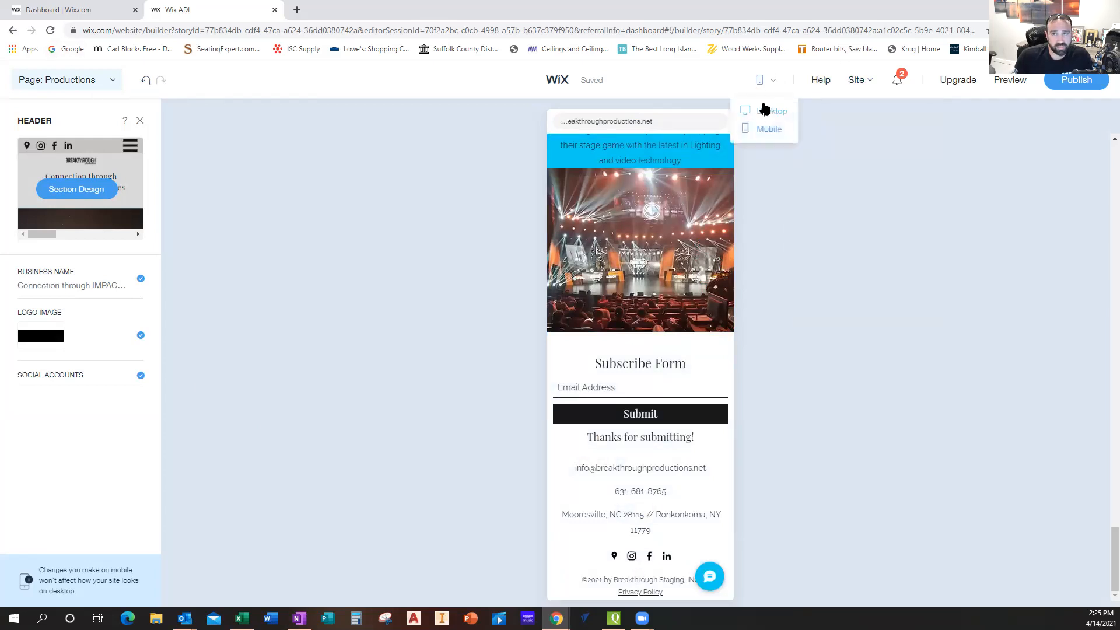
pyautogui.click(763, 108)
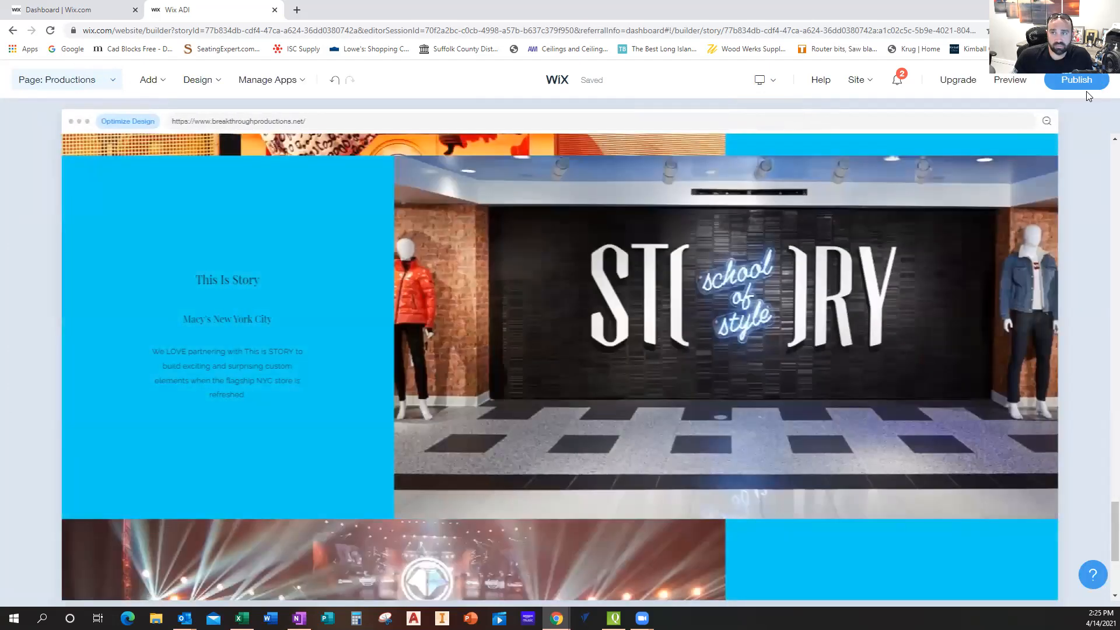
# Step: Close the site editor, confirm leaving it, and return to the site dashboard
pyautogui.moveTo(946, 92)
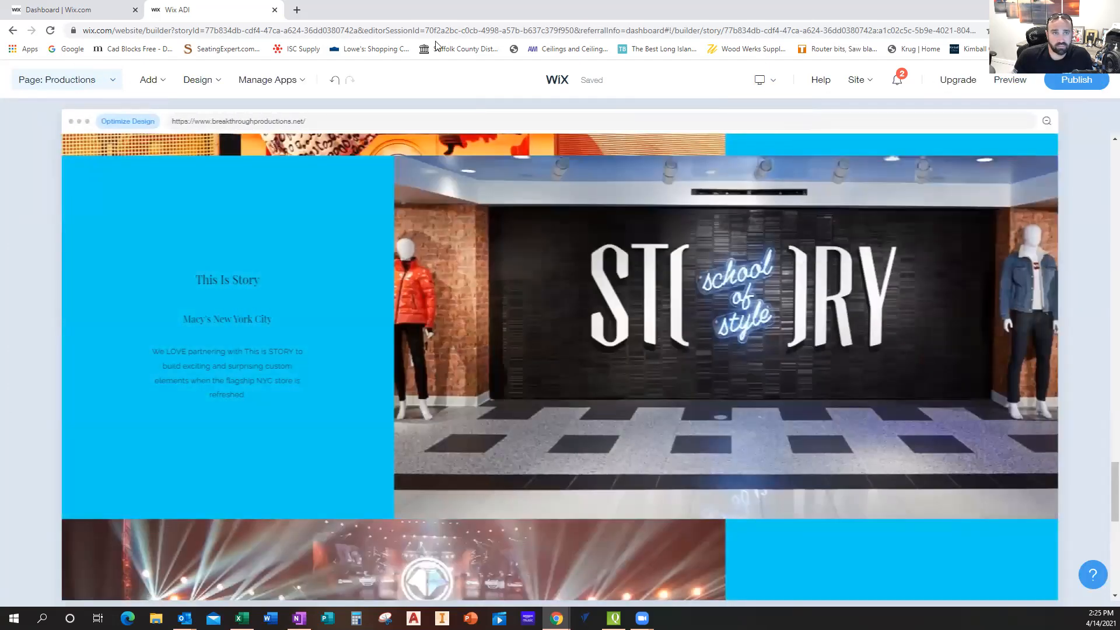
pyautogui.click(275, 10)
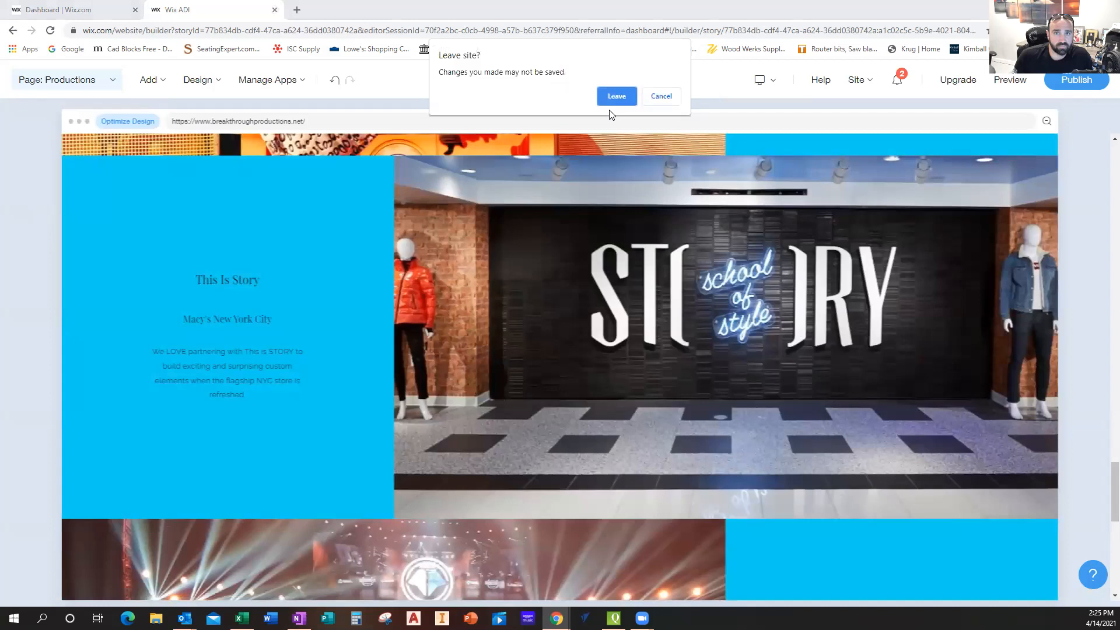
pyautogui.click(613, 101)
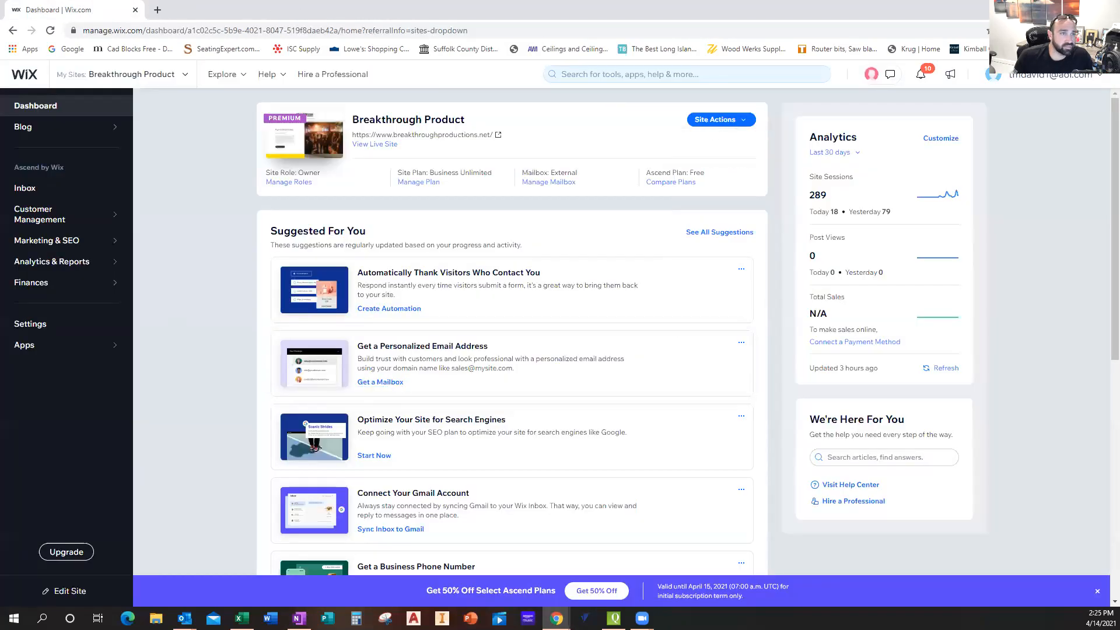
# Step: Open the Marketing & SEO home and review the campaign tools and recommended email templates
pyautogui.click(66, 245)
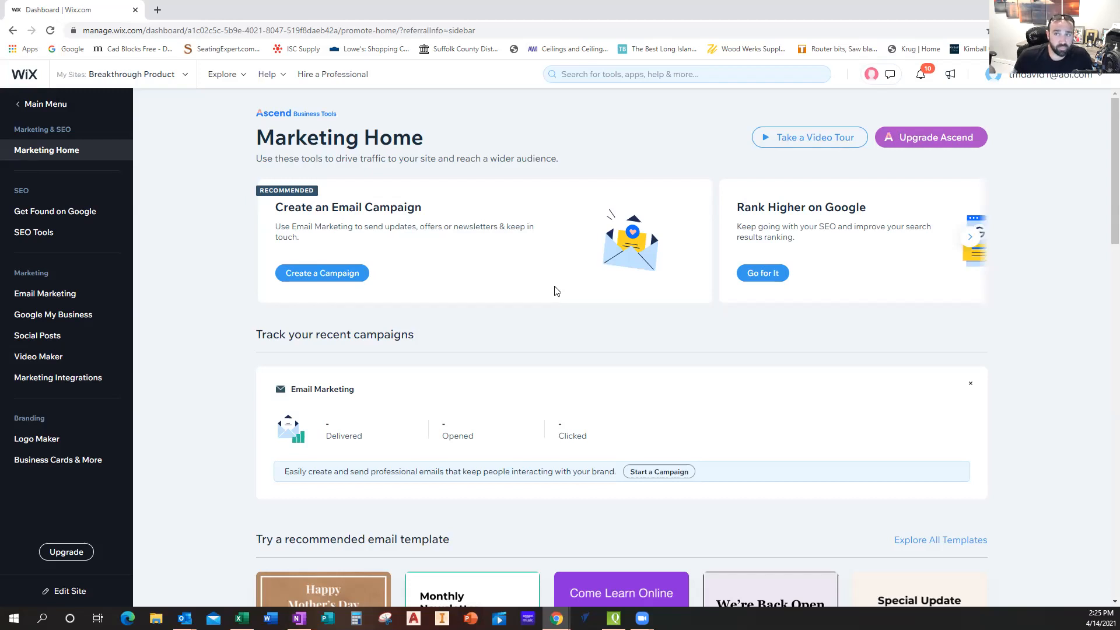
pyautogui.scroll(-6, 516, 300)
pyautogui.scroll(3, 147, 215)
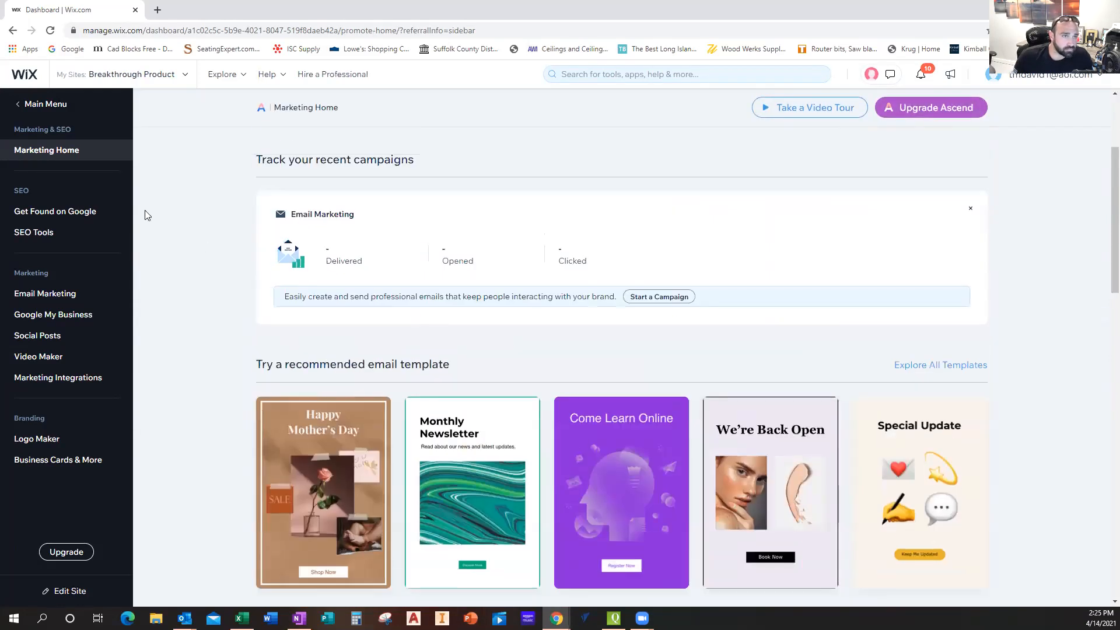
# Step: Look through the Social Posts, Video Maker and SEO Tools pages of the marketing section
pyautogui.click(63, 336)
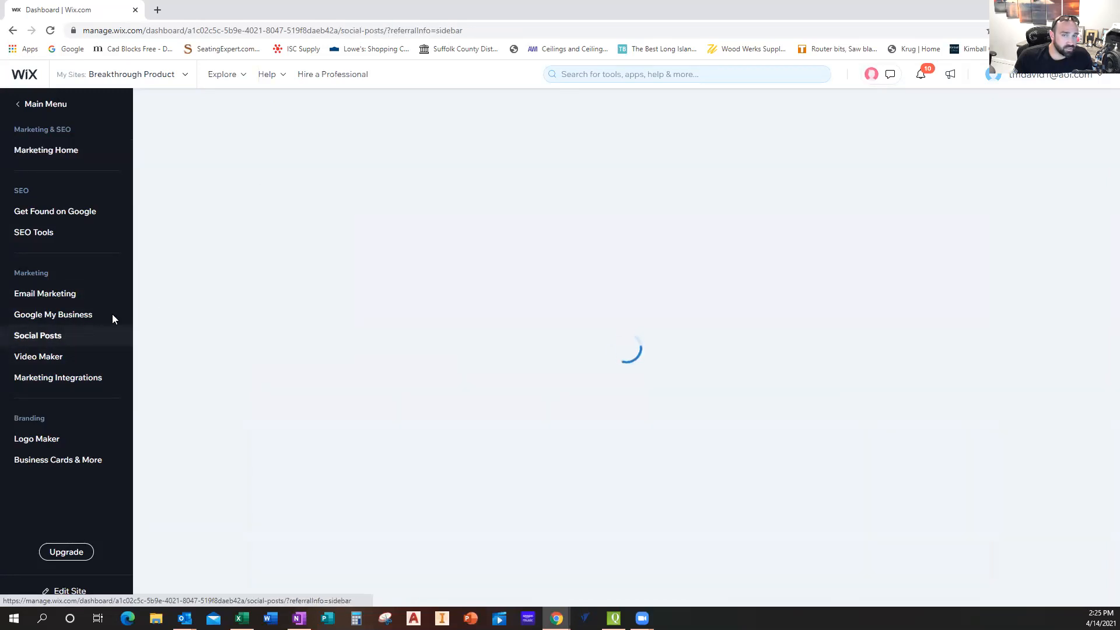
pyautogui.click(82, 358)
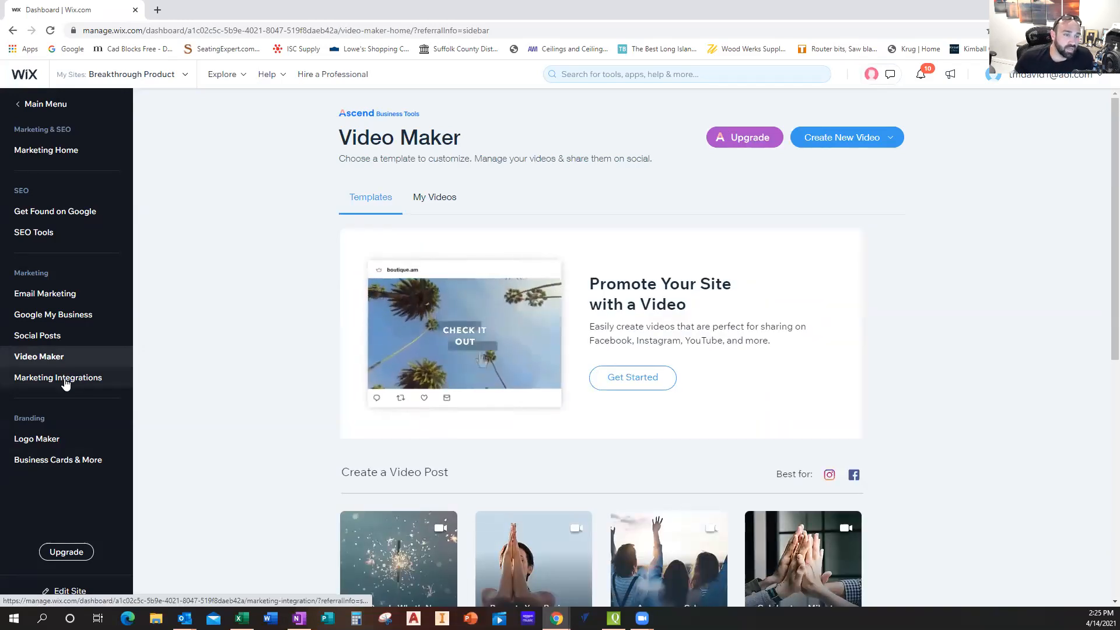
pyautogui.click(75, 231)
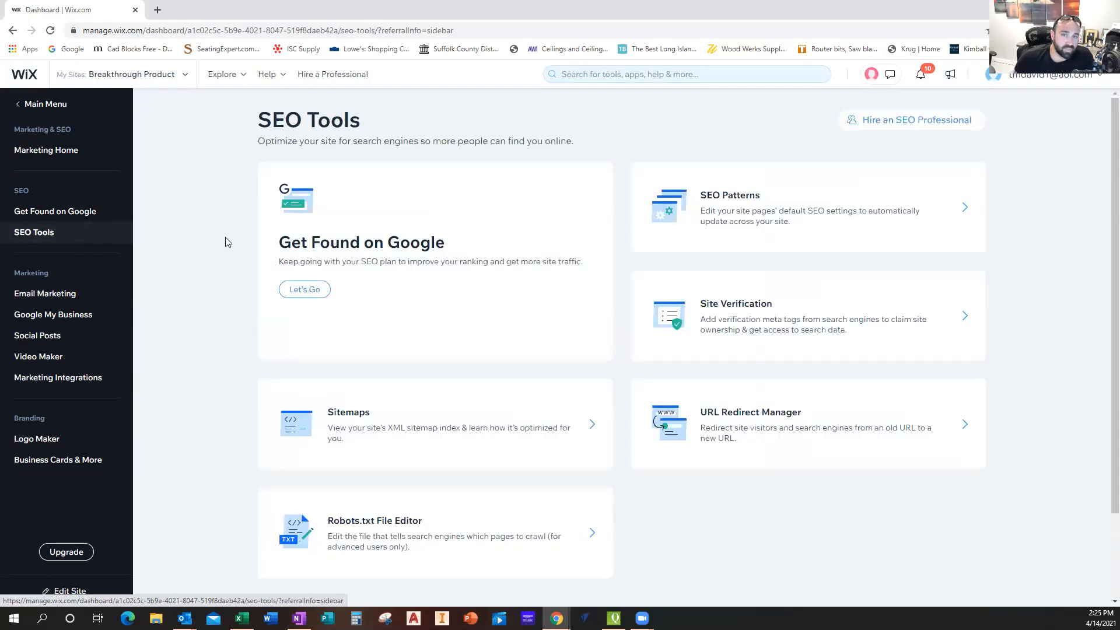
# Step: Open the Get Found on Google plan and review its checklist for optimizing the site pages
pyautogui.click(54, 216)
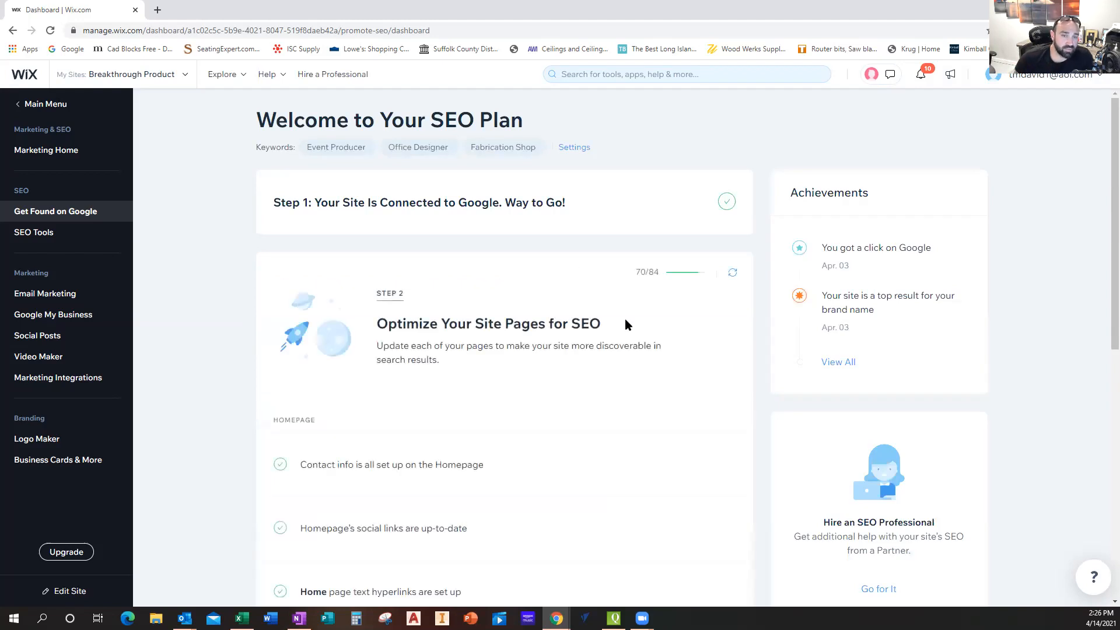
pyautogui.scroll(-3, 435, 373)
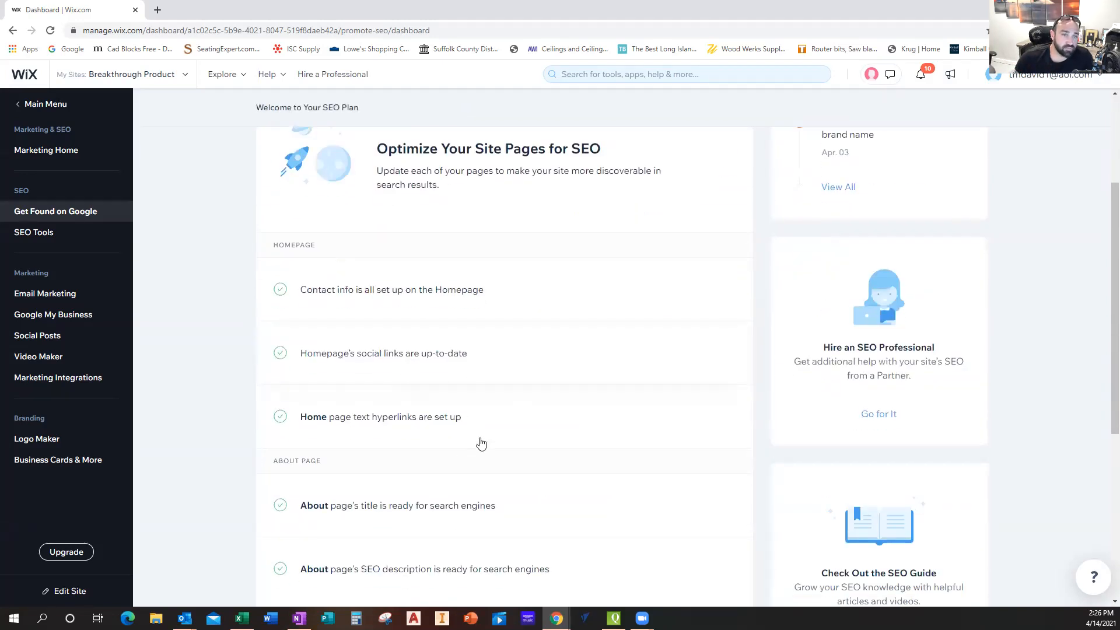
pyautogui.scroll(-2, 440, 309)
pyautogui.scroll(-4, 510, 341)
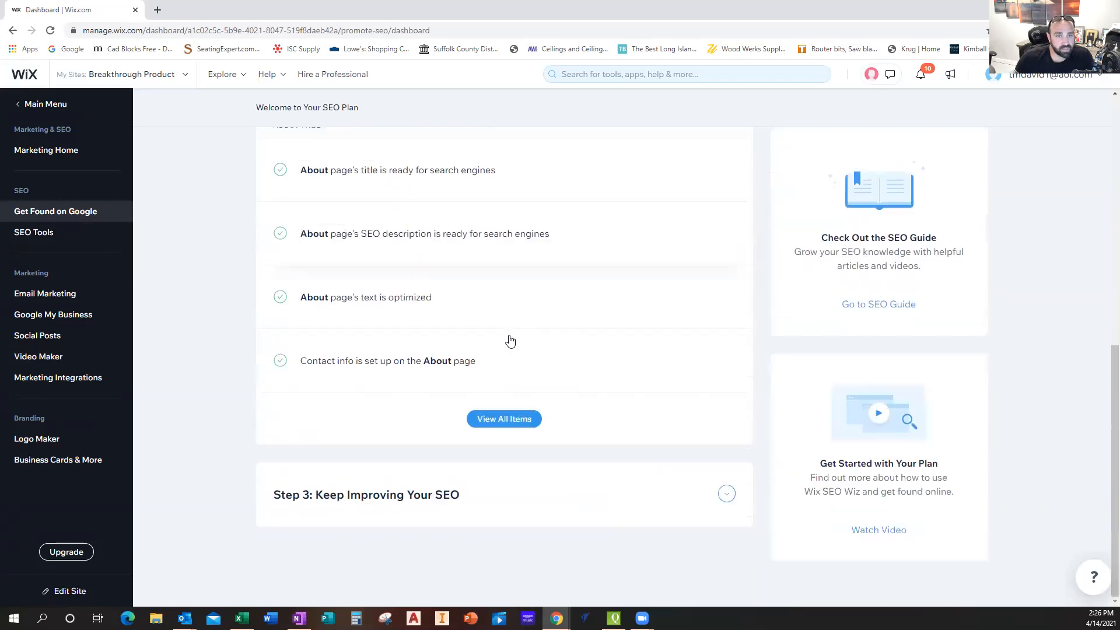
# Step: Show all items of the SEO checklist and examine the instructions for optimizing the Blog page's text
pyautogui.click(502, 421)
pyautogui.scroll(-10, 497, 424)
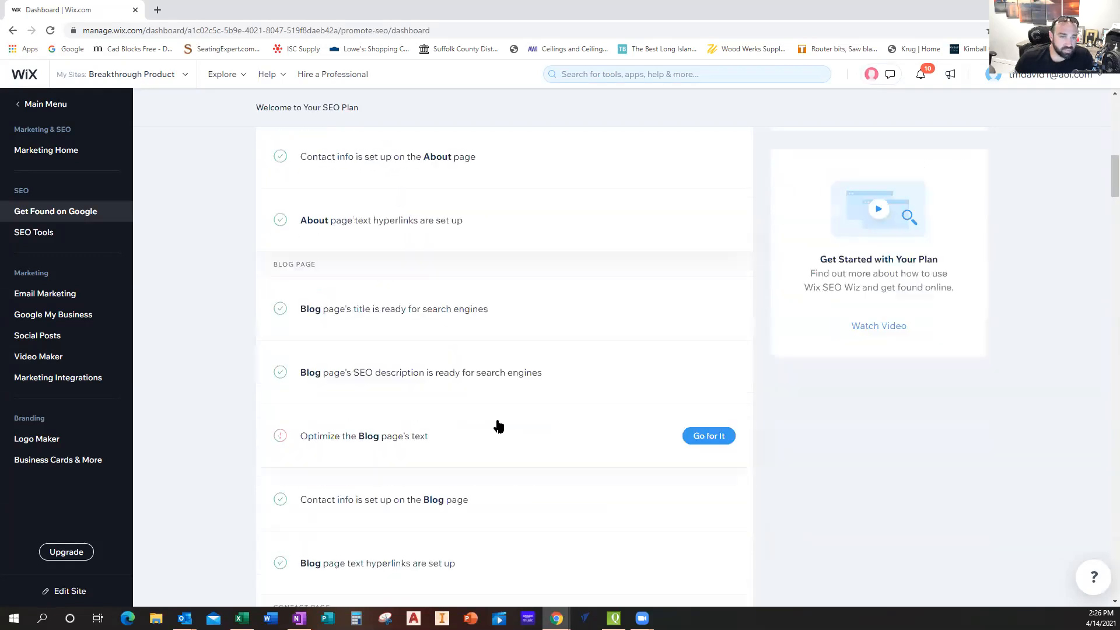
pyautogui.scroll(5, 498, 426)
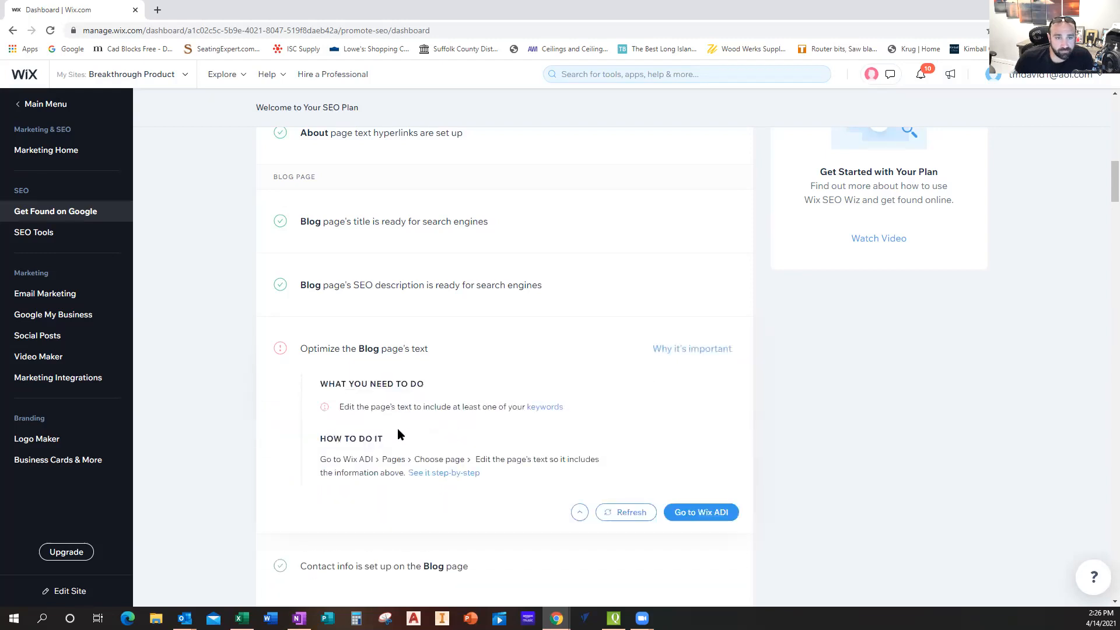
pyautogui.moveTo(548, 230)
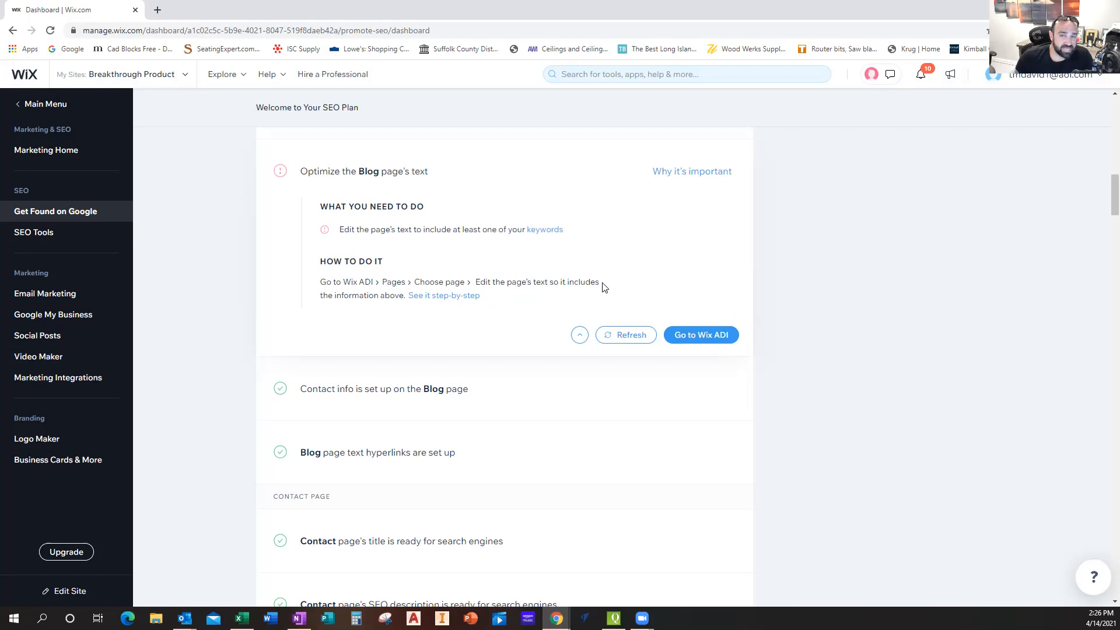
# Step: Open the site in Wix ADI from the Blog text task and dismiss the Add Reservations dialog
pyautogui.click(707, 338)
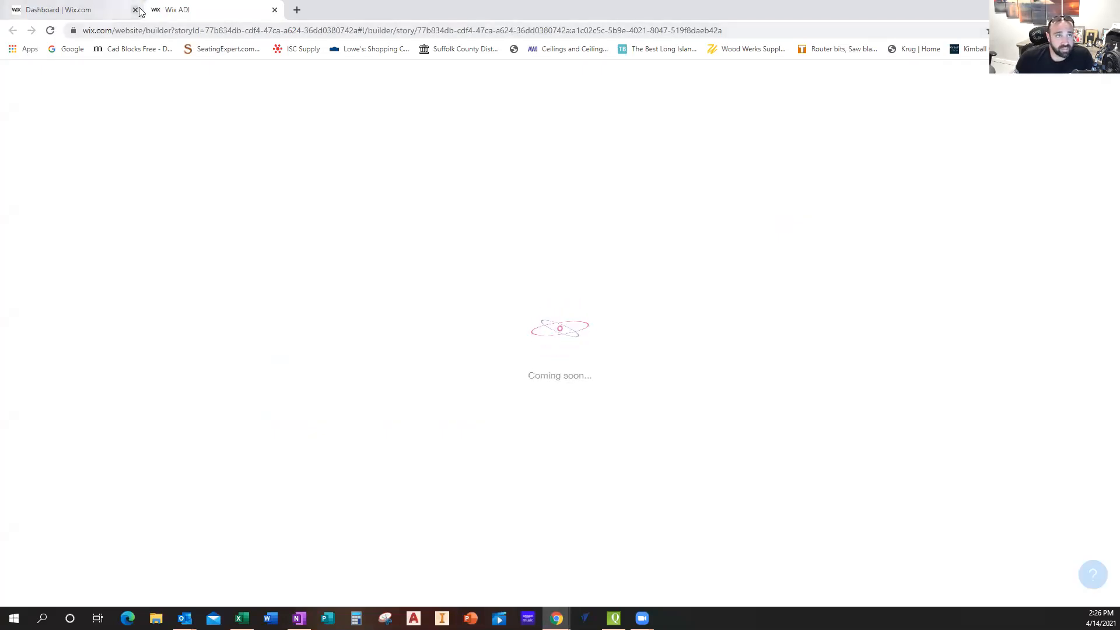
pyautogui.click(111, 11)
pyautogui.click(230, 10)
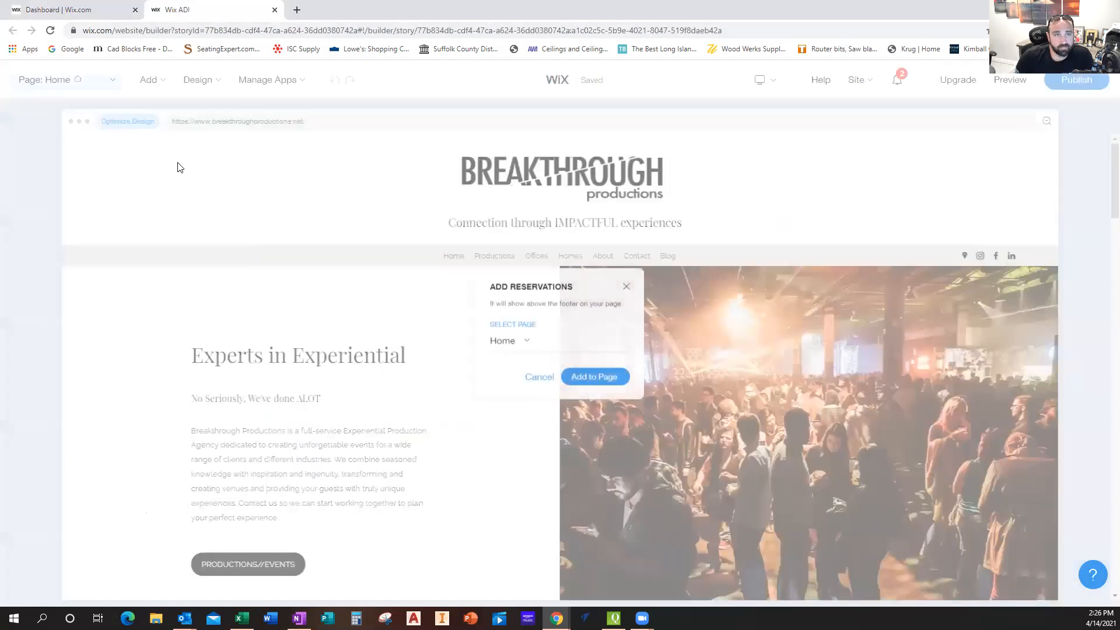
pyautogui.click(627, 288)
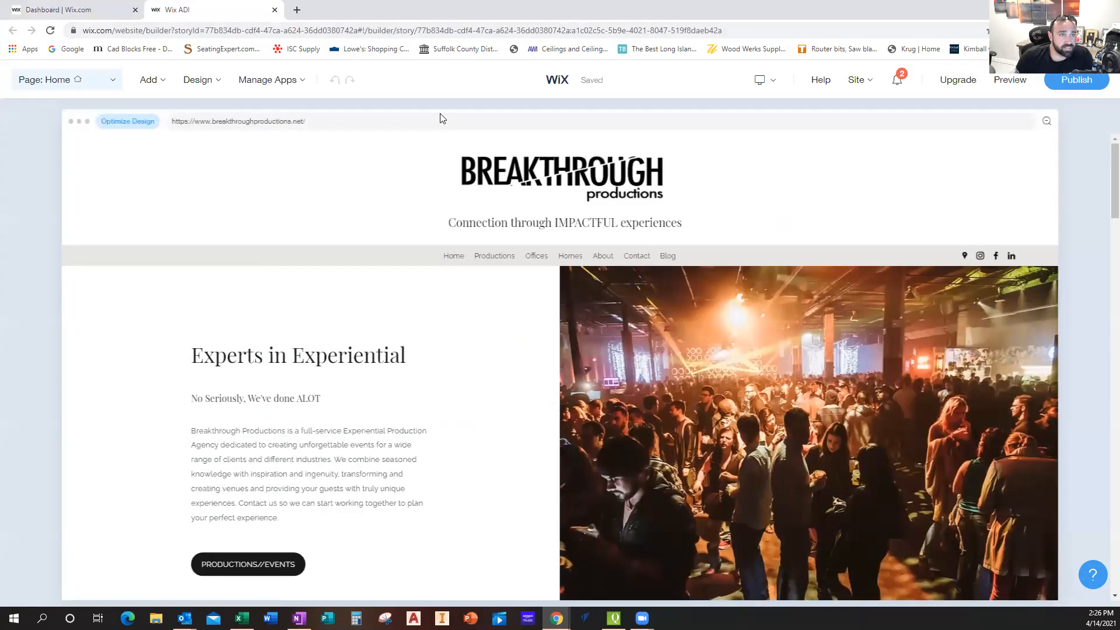
# Step: Open the section picker between the Home page's yellow testimonials and Instagram gallery, and look through the available section, element and form categories
pyautogui.scroll(-5, 680, 358)
pyautogui.scroll(-15, 679, 358)
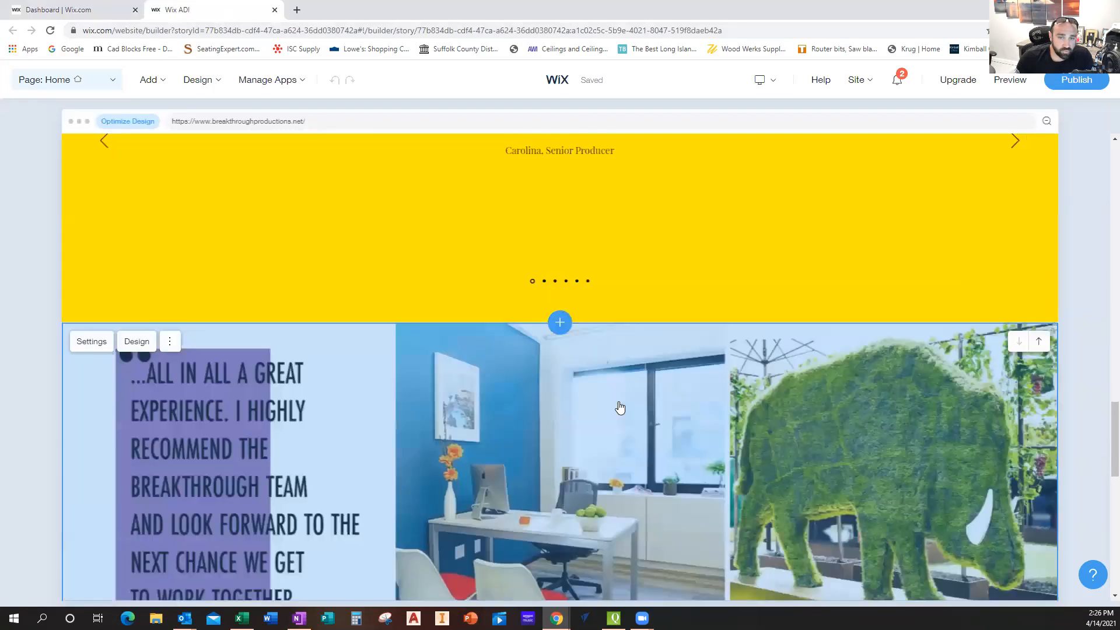
pyautogui.click(560, 362)
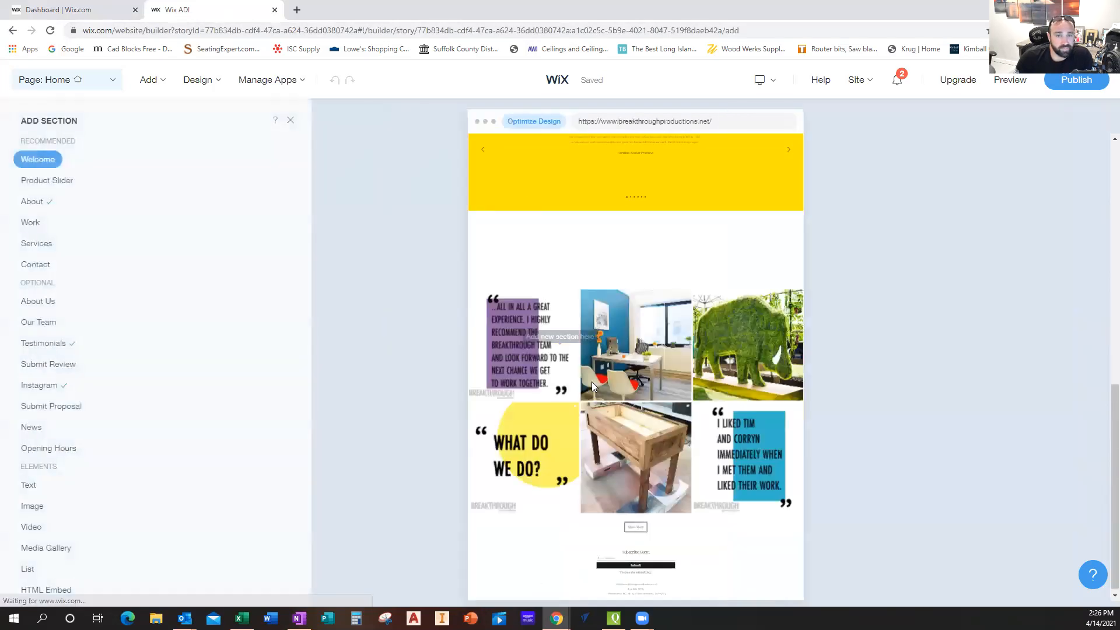
pyautogui.scroll(-1, 43, 341)
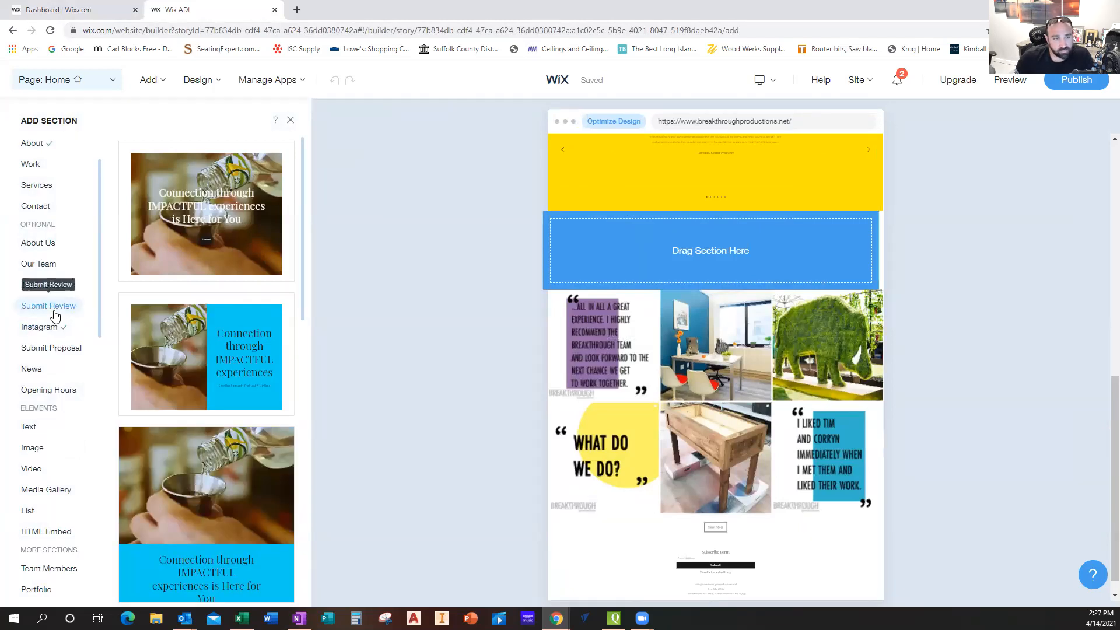
pyautogui.scroll(-1, 54, 316)
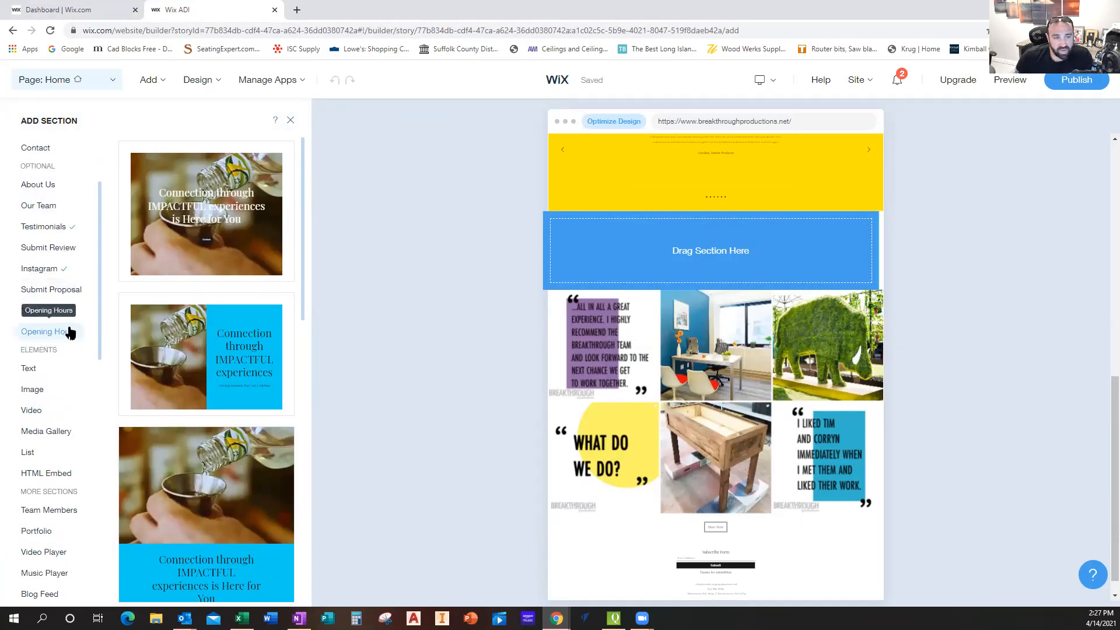
pyautogui.scroll(-5, 69, 332)
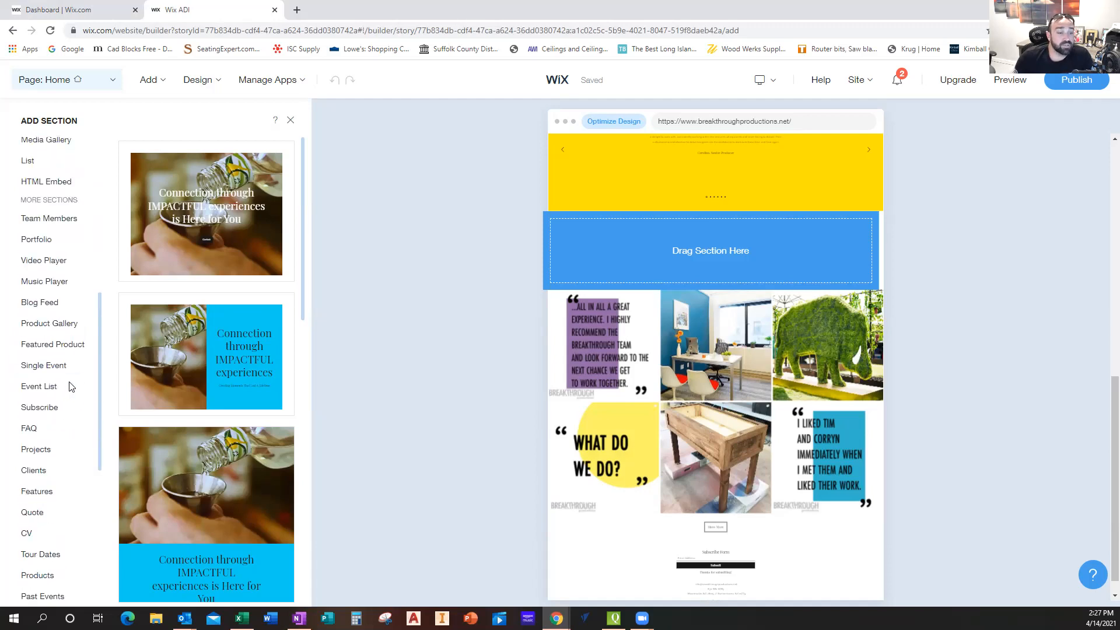
pyautogui.scroll(-6, 81, 401)
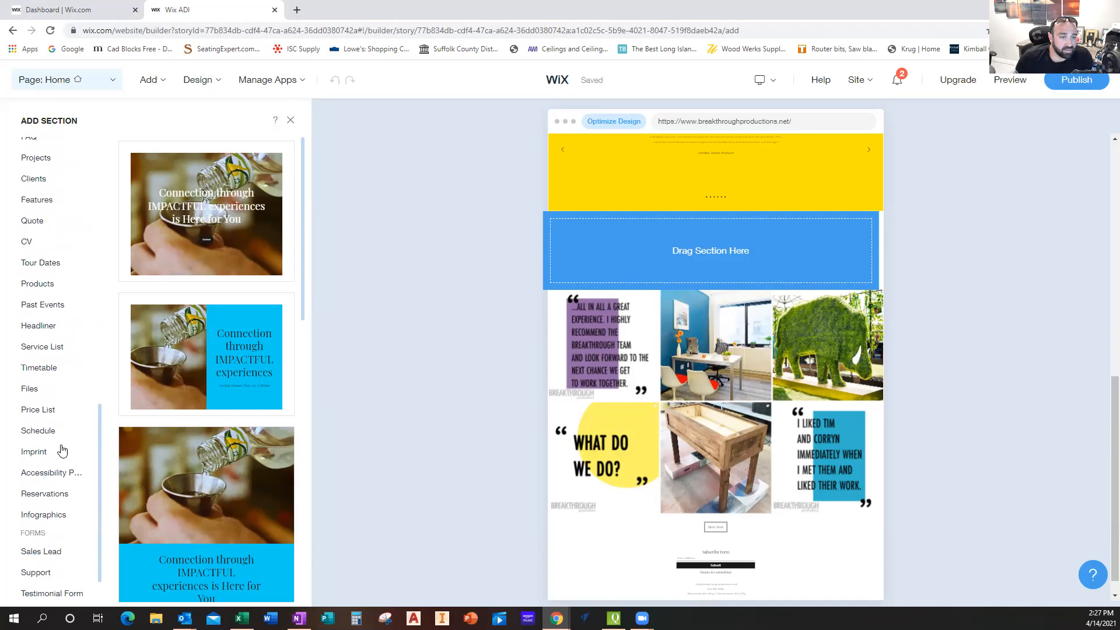
pyautogui.scroll(6, 65, 452)
pyautogui.scroll(-6, 87, 444)
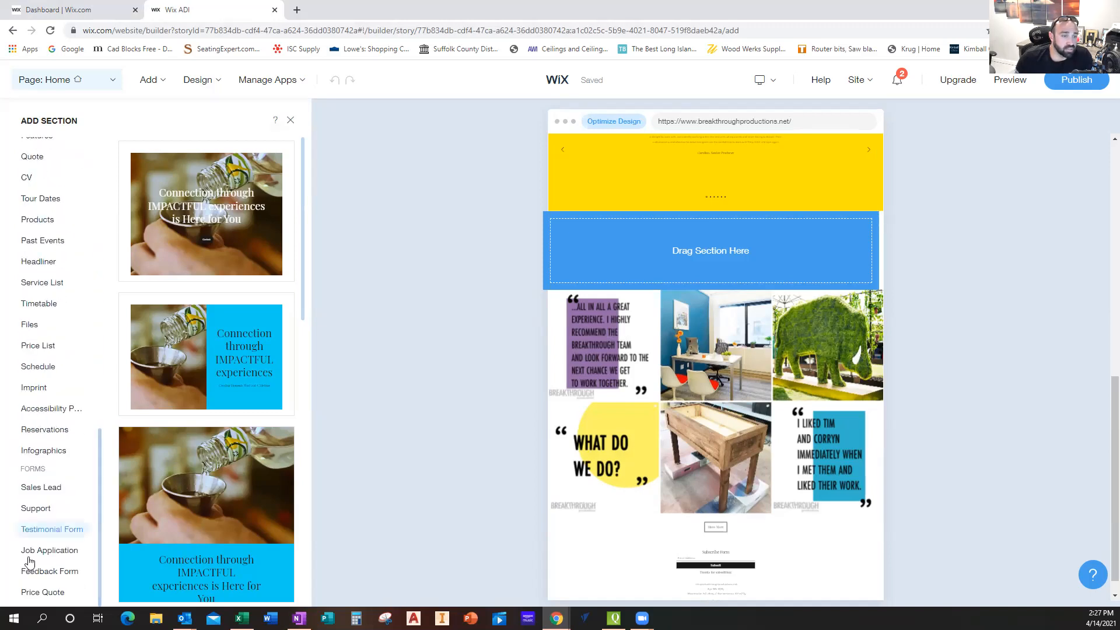
pyautogui.scroll(12, 53, 578)
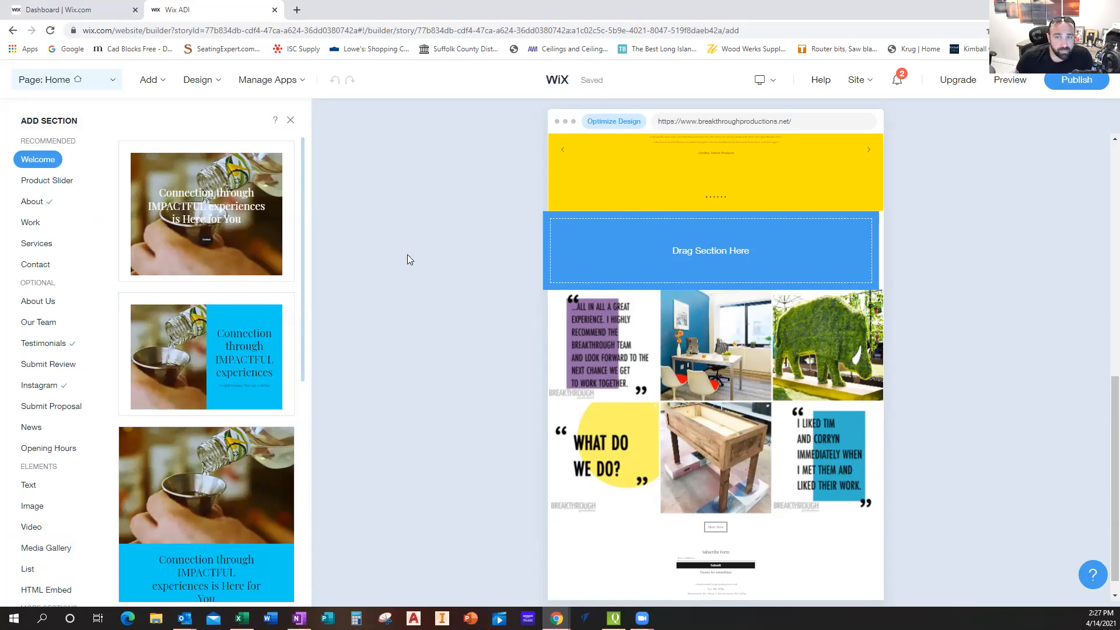
# Step: Close the Wix ADI editor, return to the SEO plan in the dashboard and try to refresh the checklist from the Blog text task
pyautogui.click(274, 9)
pyautogui.click(616, 97)
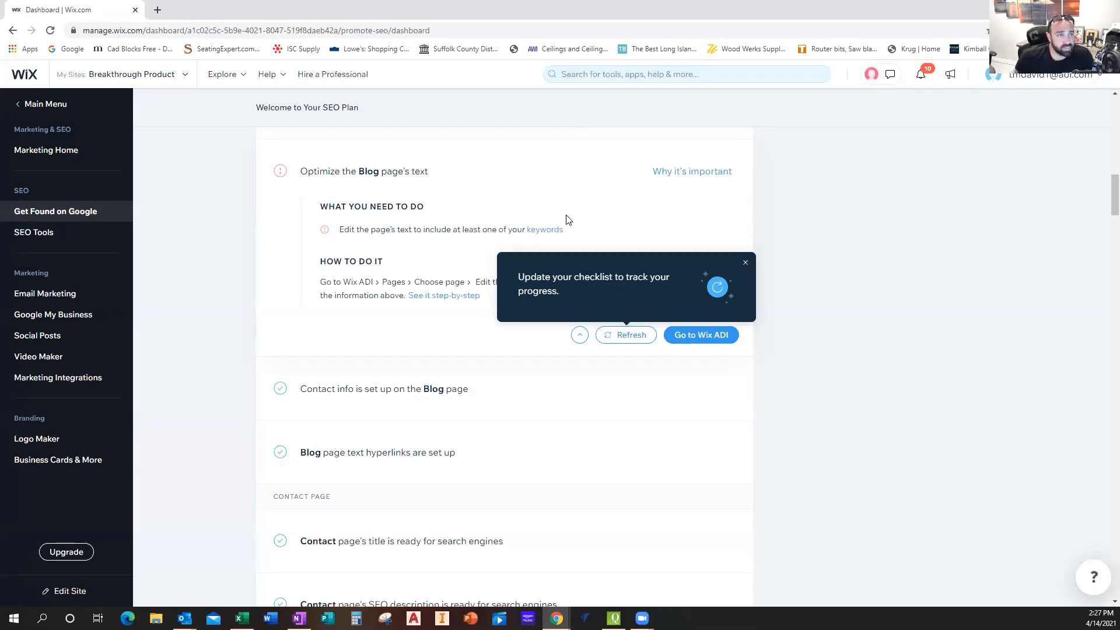
pyautogui.scroll(-2, 516, 391)
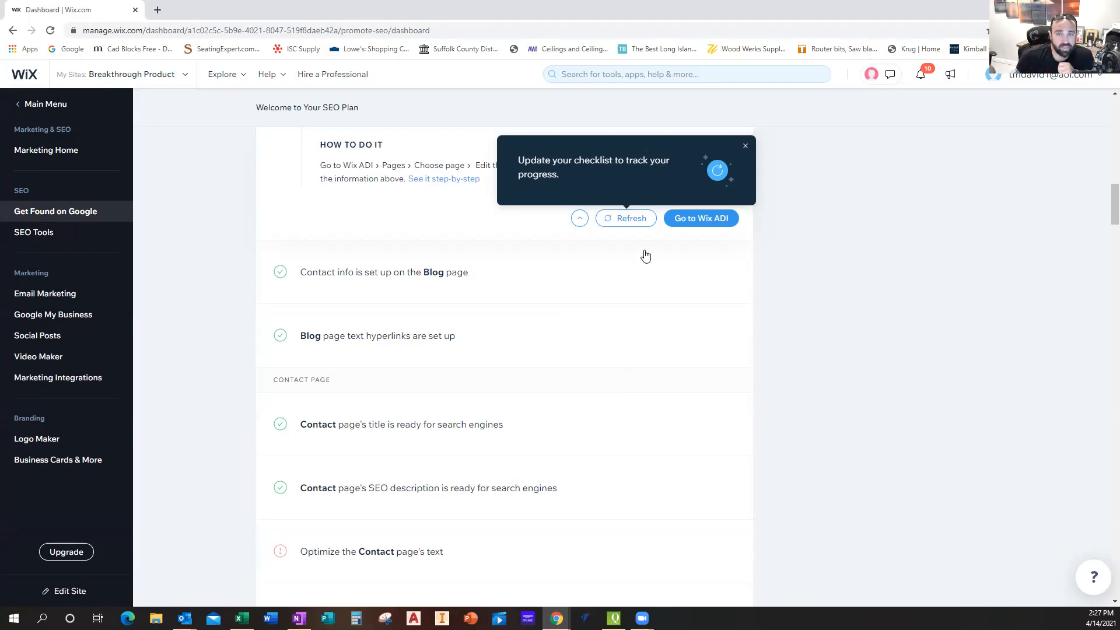
pyautogui.click(632, 220)
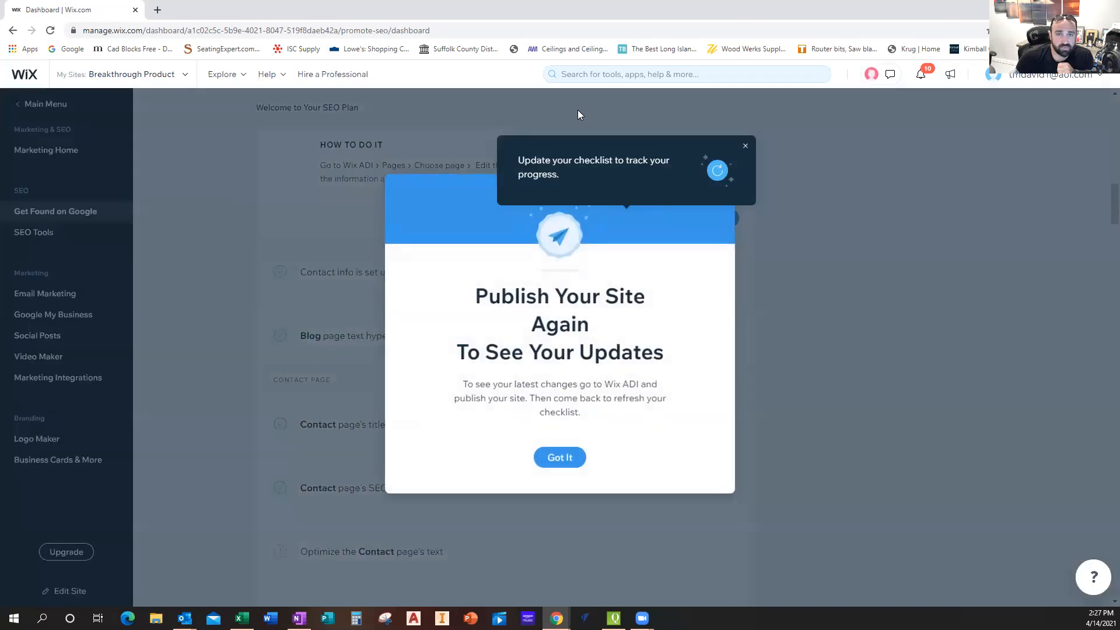